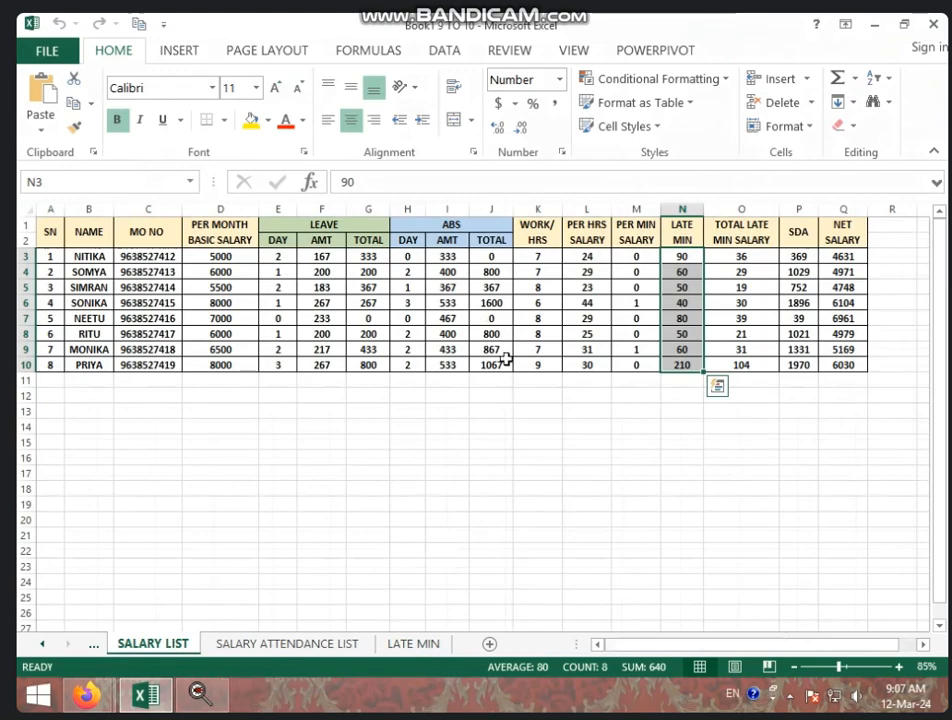
# Step: Open the SALARY ATTENDANCE LIST sheet and examine the TOTAL P formula, daily marks and day and date headings
pyautogui.click(500, 364)
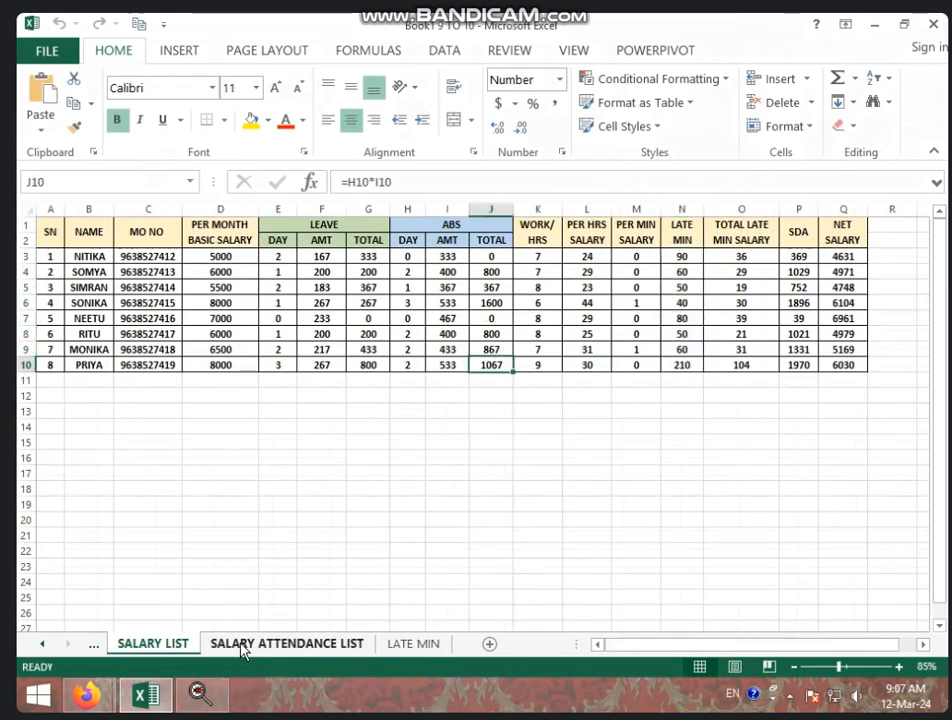
pyautogui.click(333, 645)
pyautogui.click(427, 465)
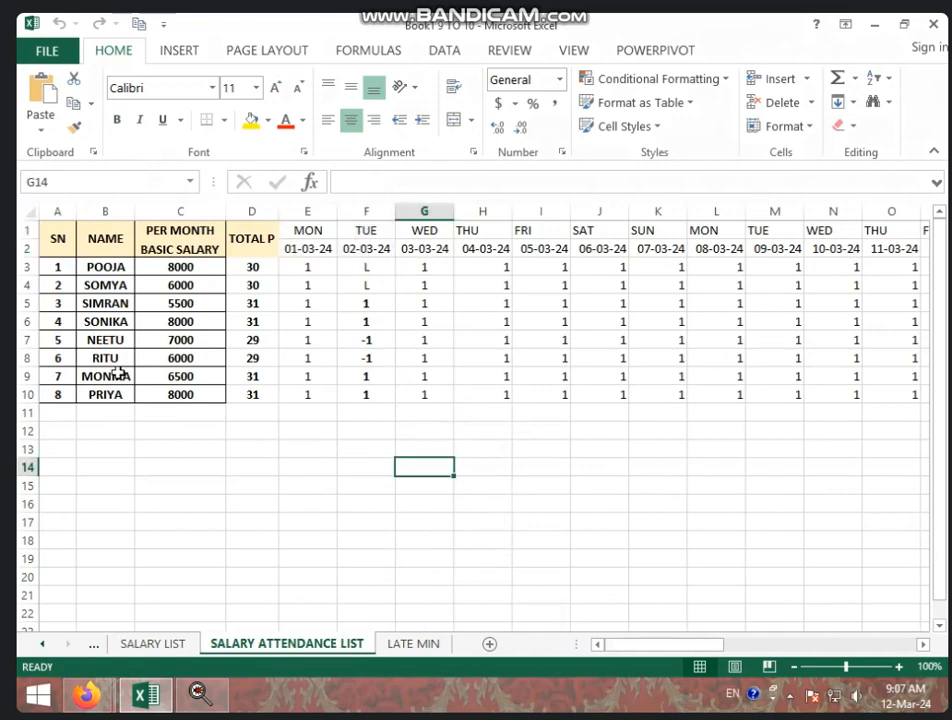
pyautogui.click(399, 315)
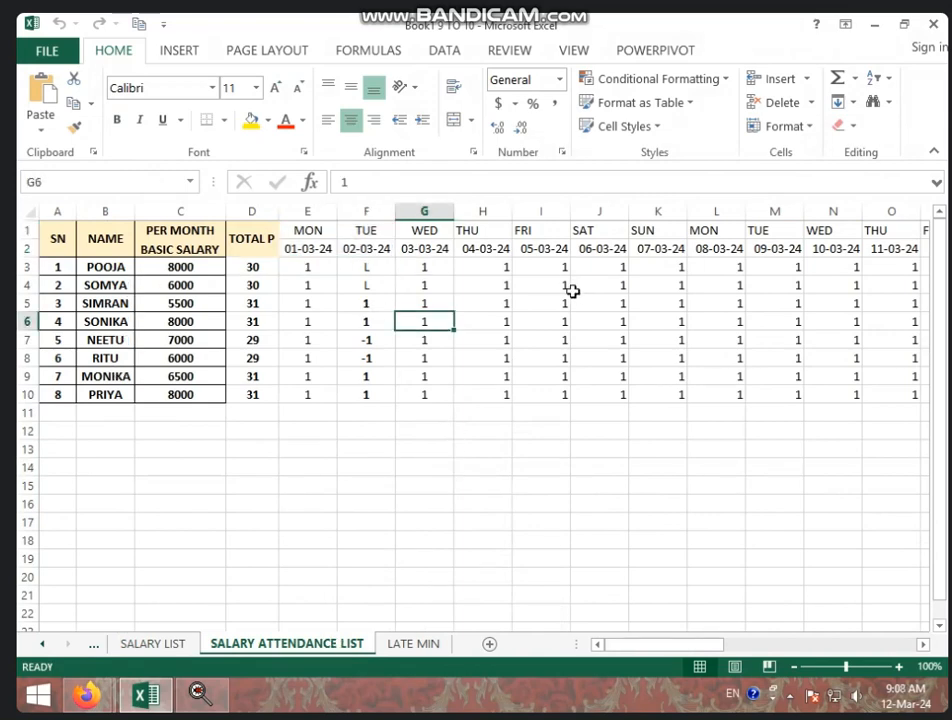
pyautogui.click(259, 267)
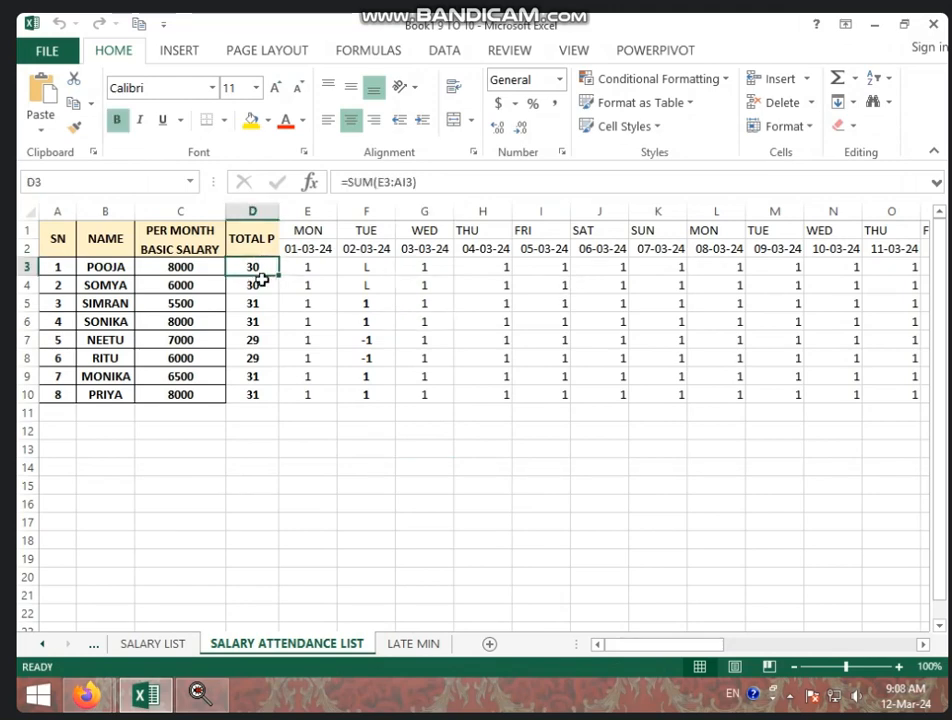
pyautogui.click(320, 267)
pyautogui.click(381, 266)
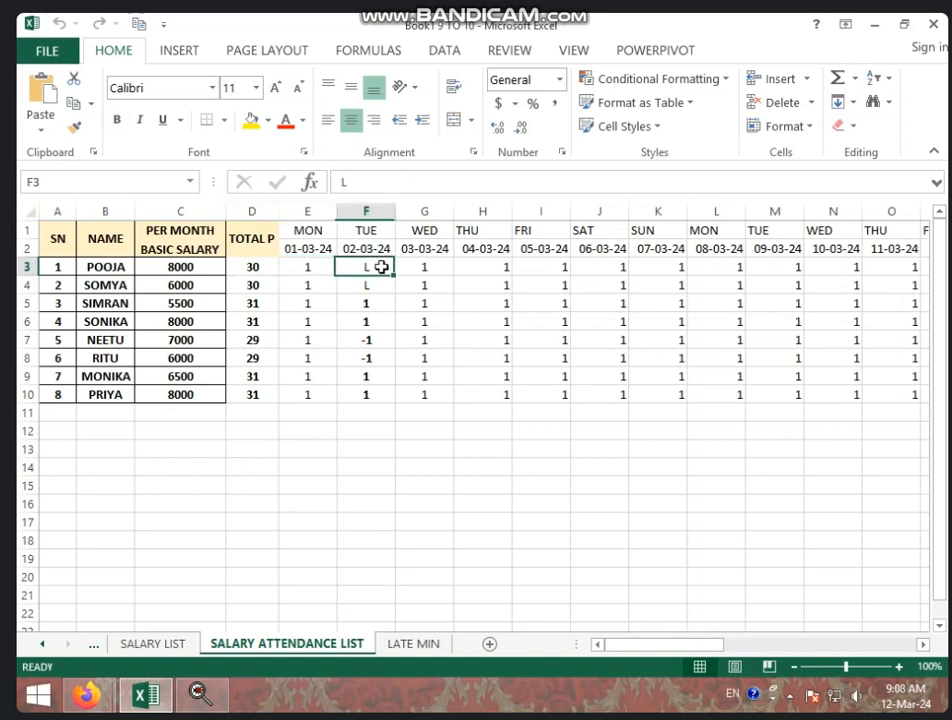
pyautogui.click(318, 226)
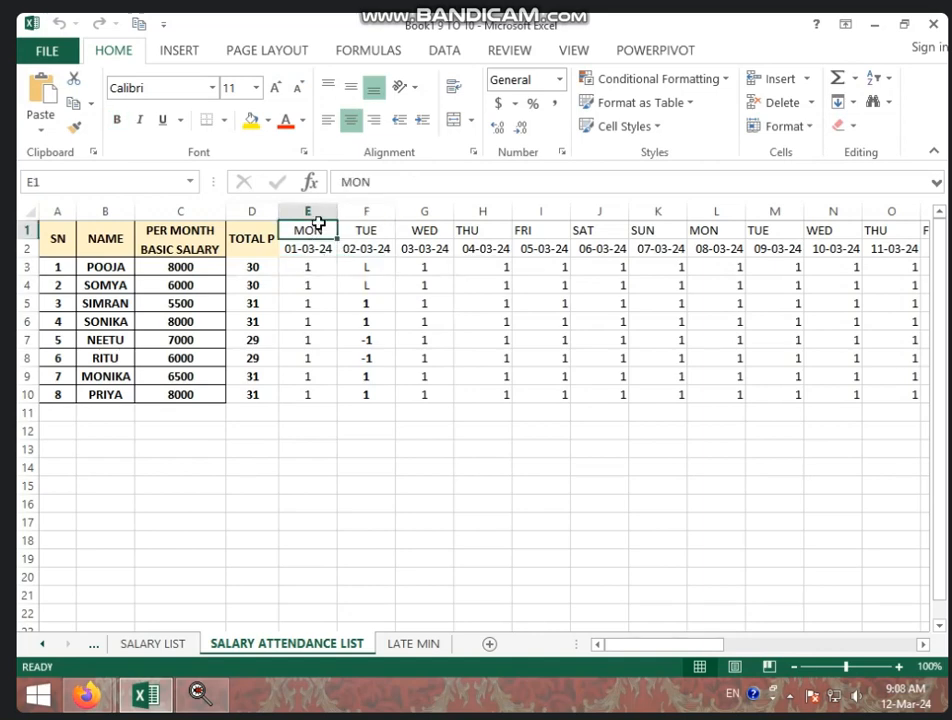
pyautogui.click(324, 250)
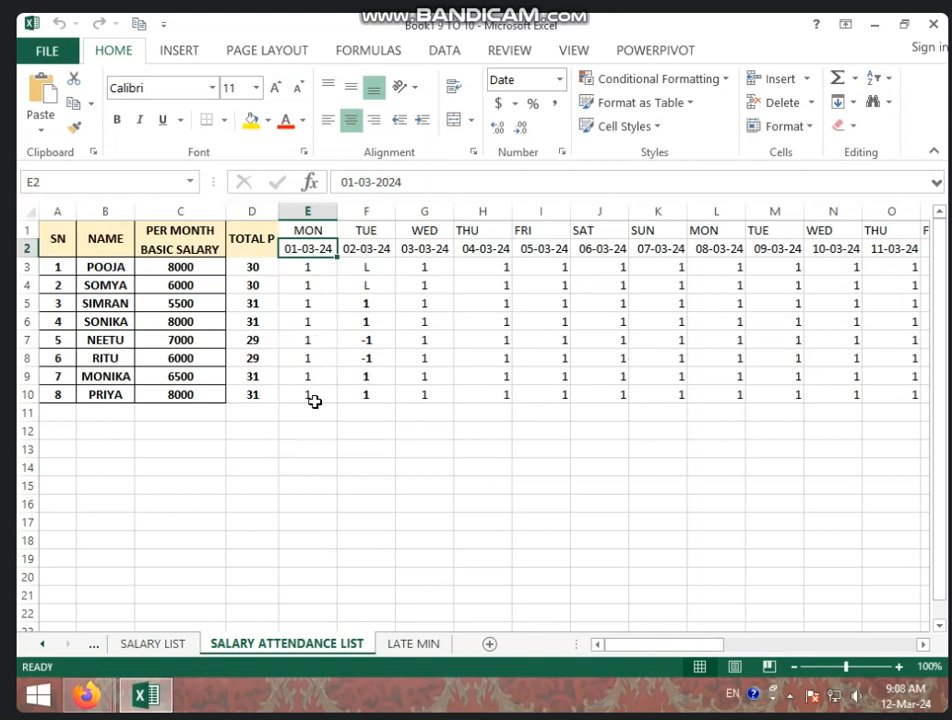
# Step: Review the leave and absence marks, the rest of the month's dates and the TOTAL P column
pyautogui.click(380, 286)
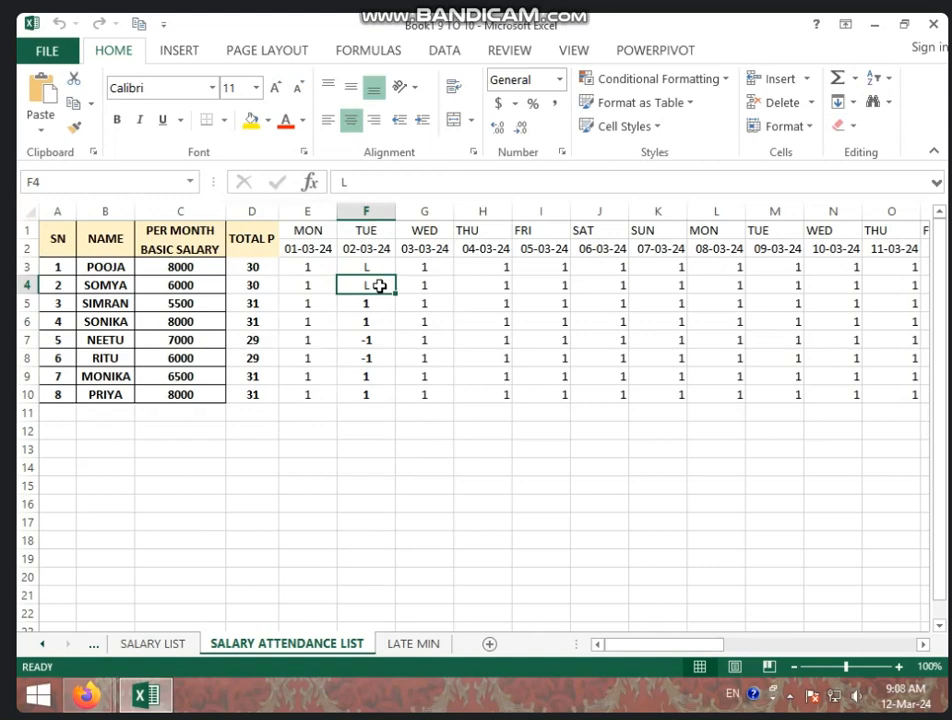
pyautogui.click(381, 346)
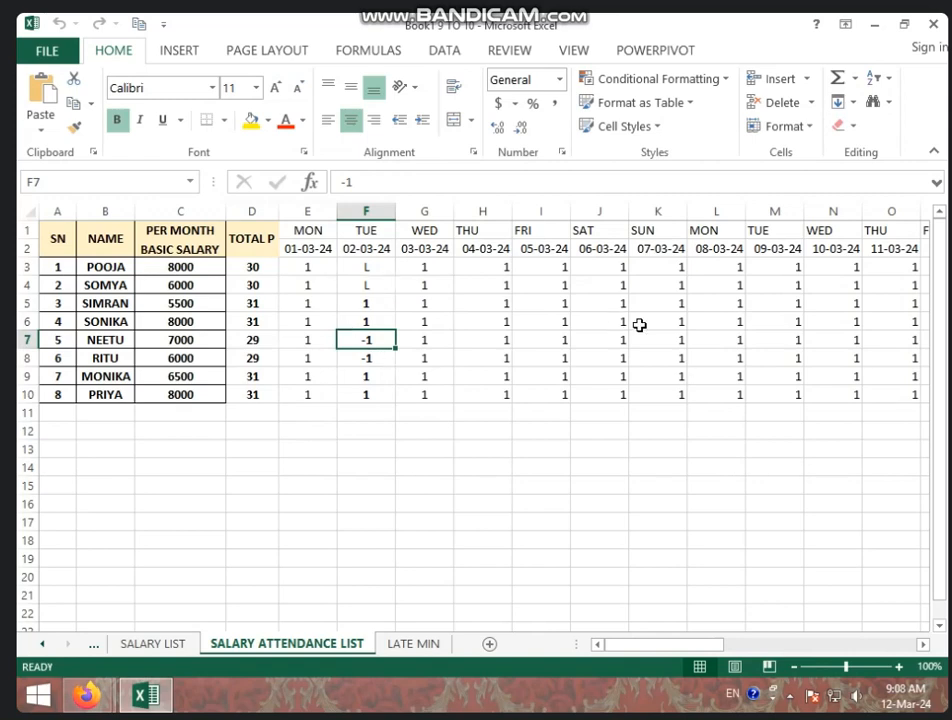
pyautogui.moveTo(637, 646); pyautogui.dragTo(854, 640)
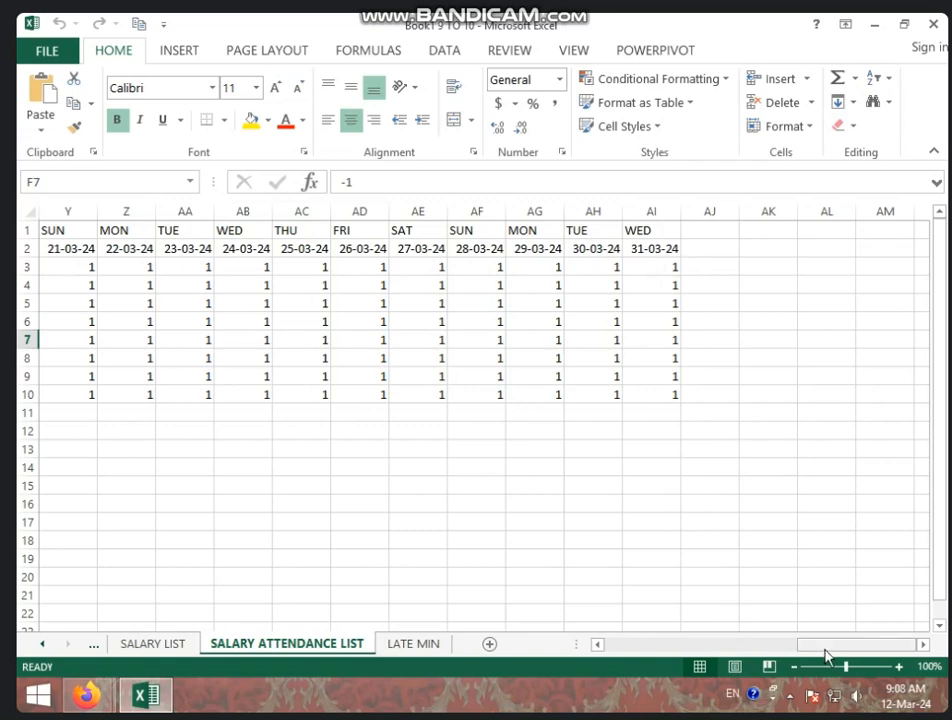
pyautogui.moveTo(826, 648); pyautogui.dragTo(585, 662)
pyautogui.click(259, 270)
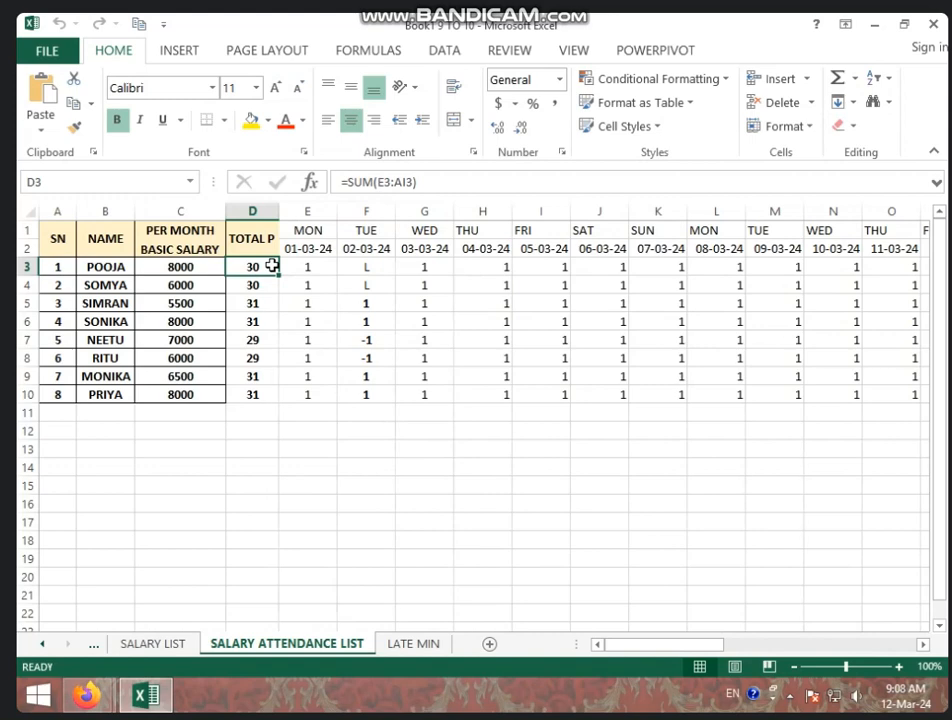
pyautogui.moveTo(272, 265); pyautogui.dragTo(283, 405)
pyautogui.click(307, 466)
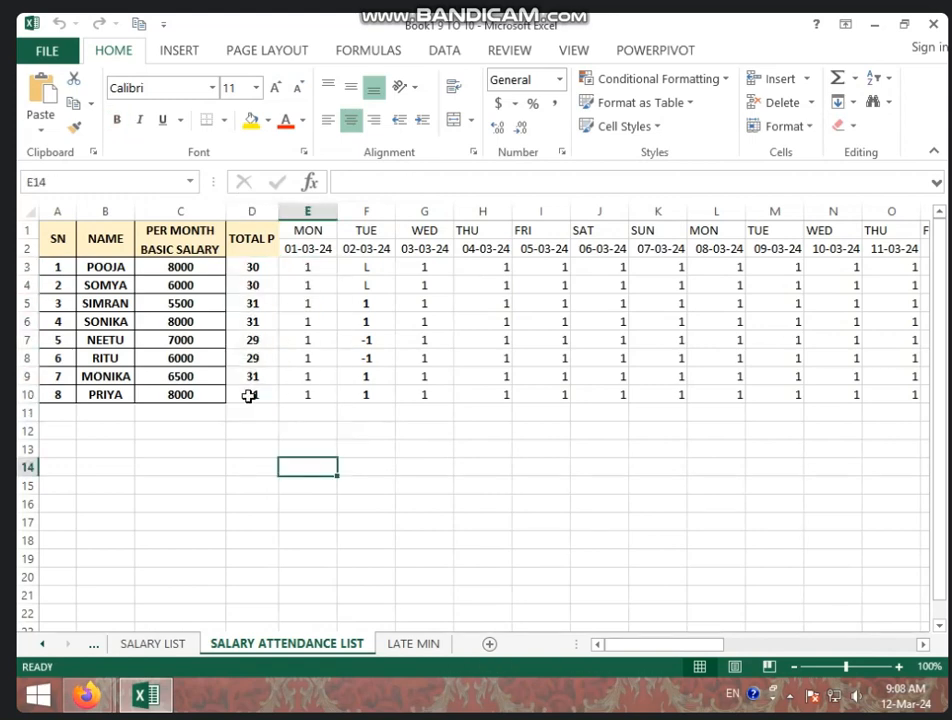
# Step: Clear the TOTAL P formulas from D3:D10 of the attendance sheet
pyautogui.moveTo(249, 273); pyautogui.dragTo(253, 390)
pyautogui.press('Delete')
pyautogui.click(253, 394)
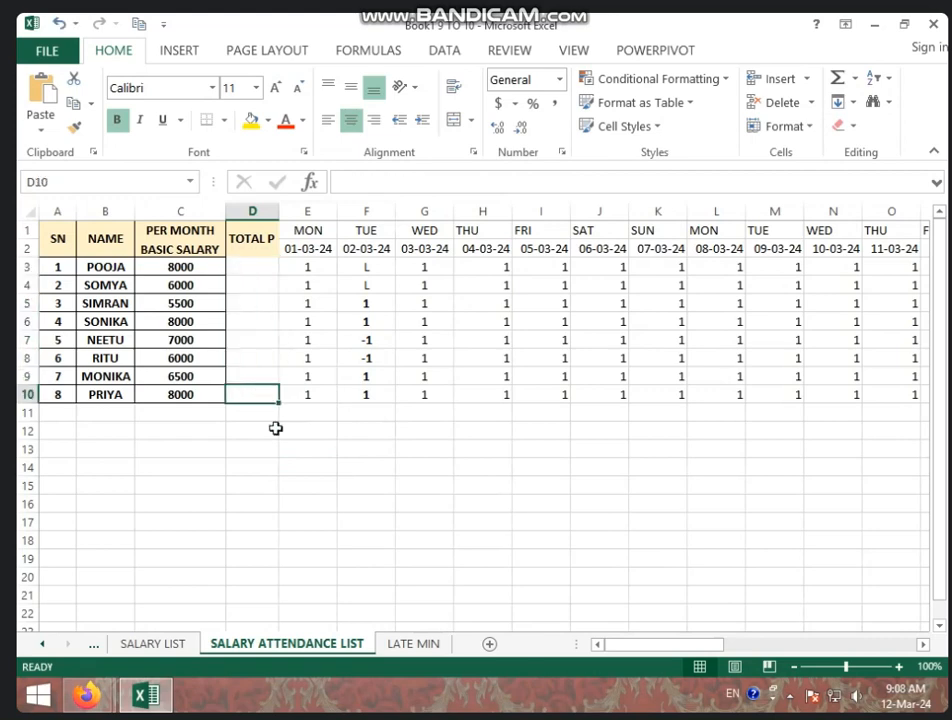
pyautogui.click(274, 429)
# Step: Insert a blank column before the TOTAL P column
pyautogui.click(249, 222)
pyautogui.click(251, 212)
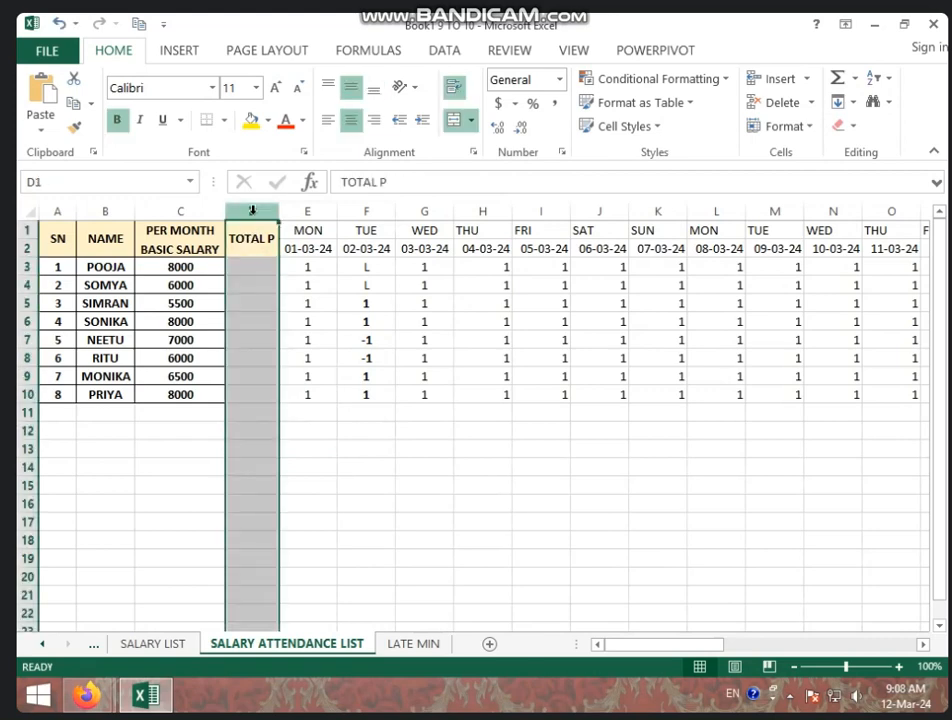
pyautogui.rightClick(253, 214)
pyautogui.click(298, 341)
pyautogui.click(304, 342)
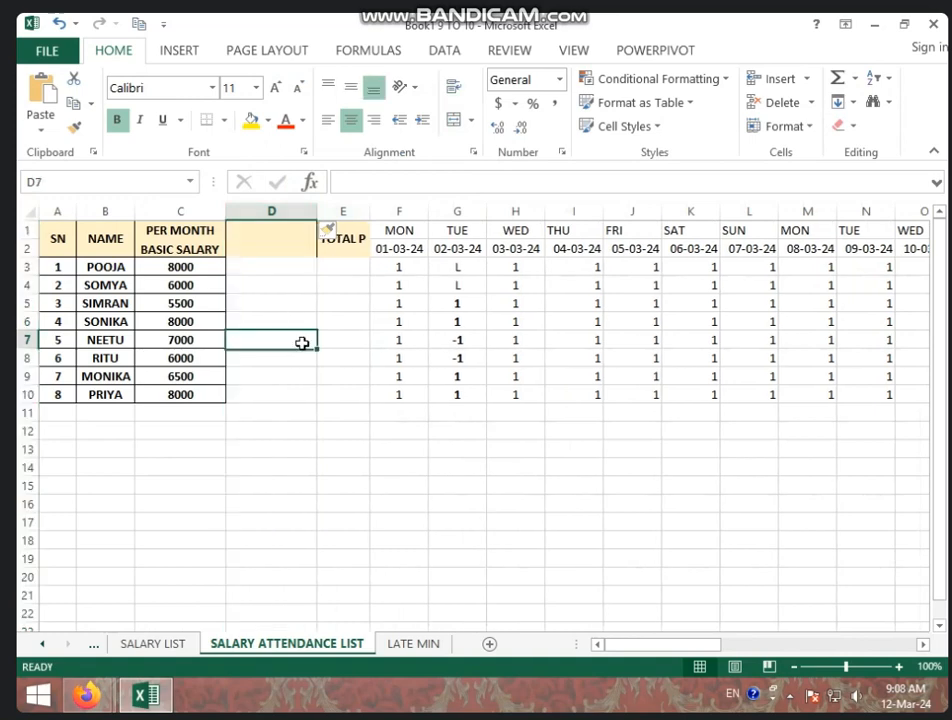
# Step: Enter =SUM(F3:AJ3) in E3 to total the first employee's attendance from 01-03-24 to 31-03-24
pyautogui.click(351, 268)
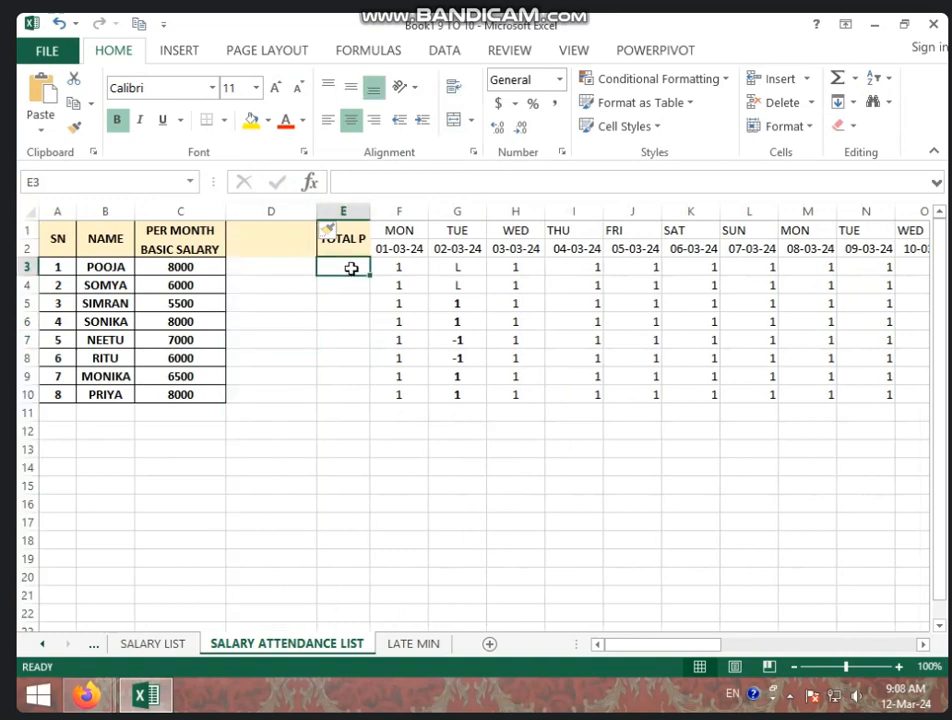
pyautogui.write('=')
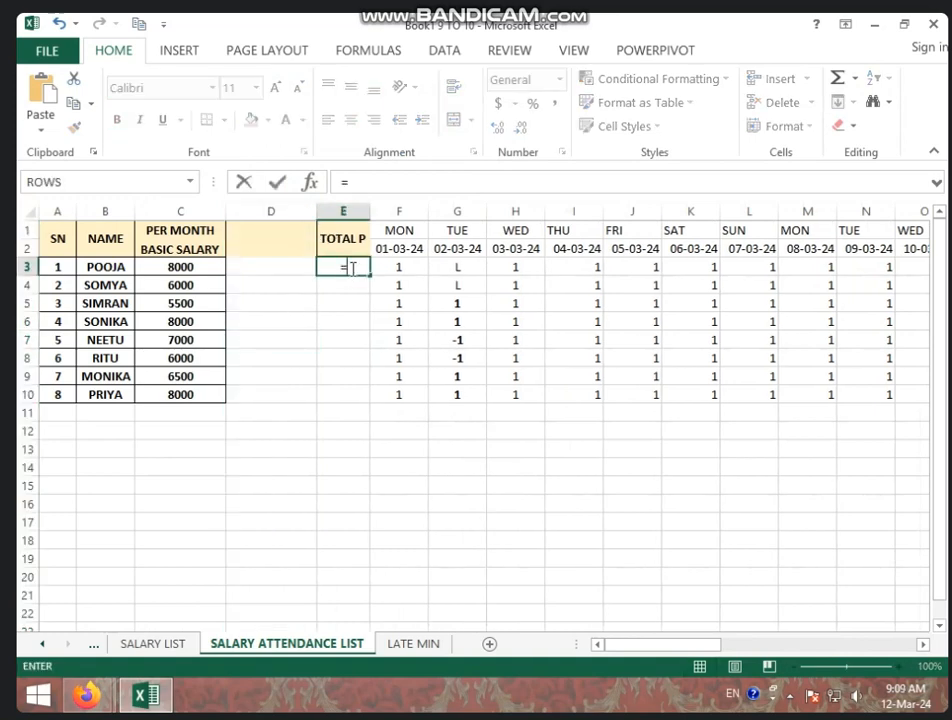
pyautogui.write('SUM')
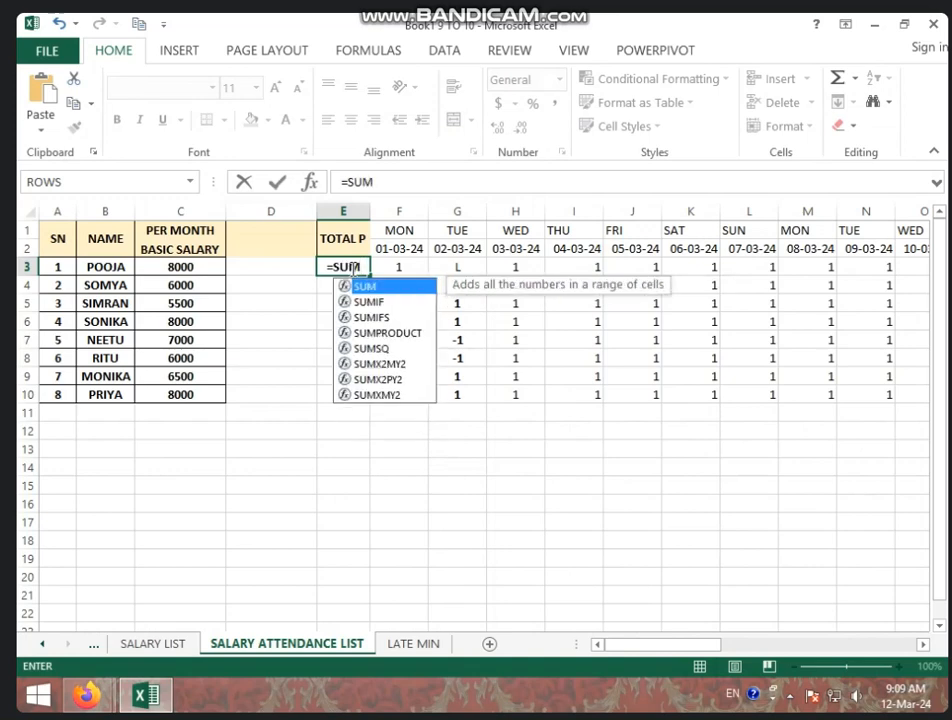
pyautogui.write('(')
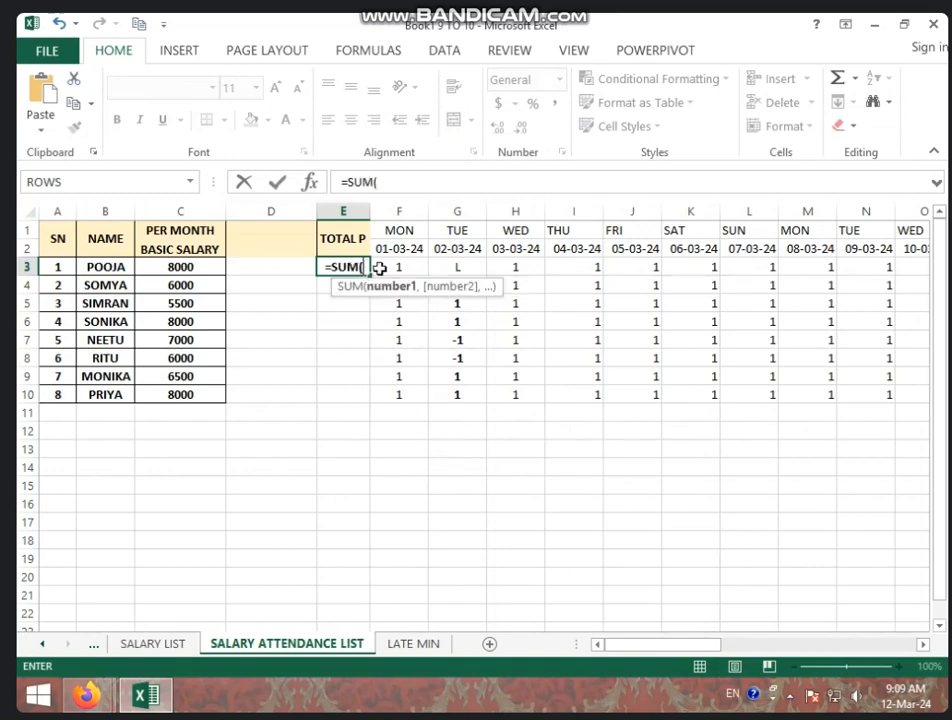
pyautogui.click(382, 267)
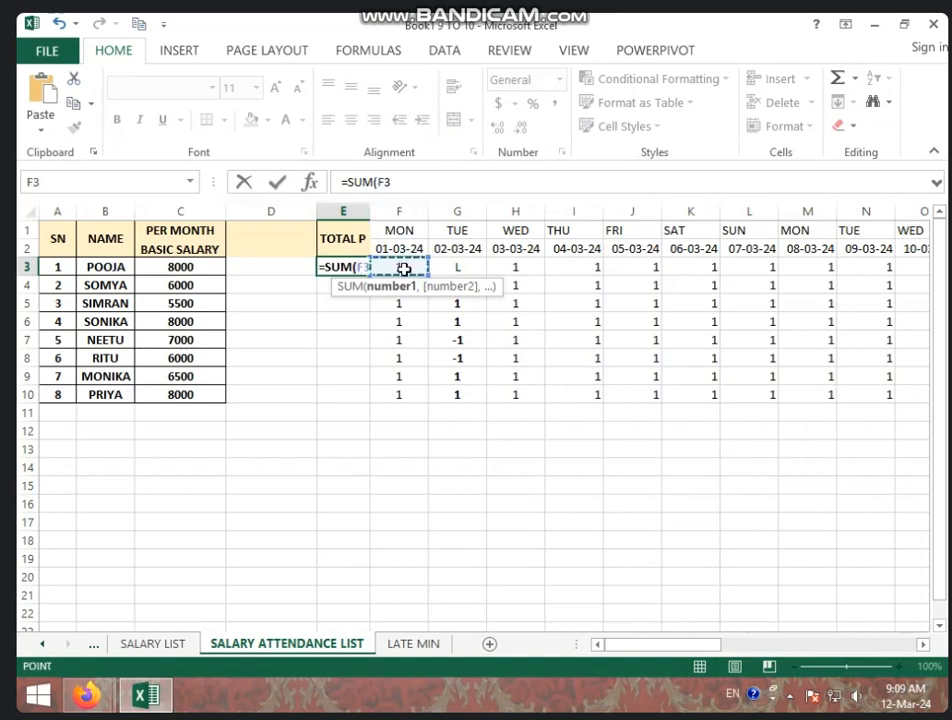
pyautogui.moveTo(403, 269); pyautogui.dragTo(700, 270)
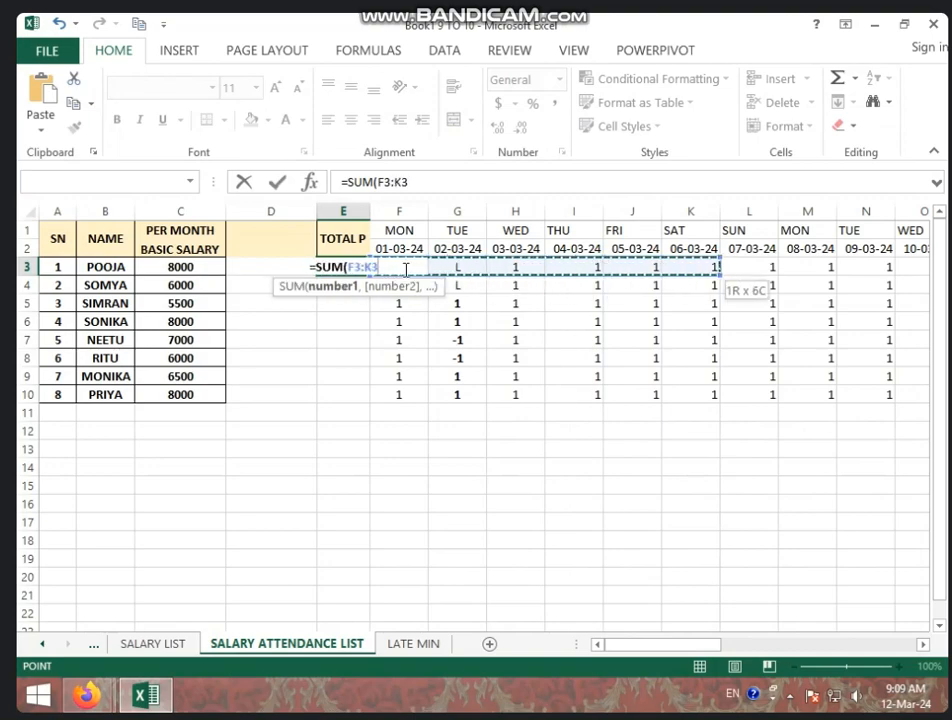
pyautogui.hotkey('shift', 'Right')
pyautogui.hotkey('shift', 'Right')
pyautogui.hotkey('shift', 'Right')
pyautogui.hotkey('shift', 'Right')
pyautogui.hotkey('shift', 'Right')
pyautogui.hotkey('shift', 'Right')
pyautogui.hotkey('shift', 'Right')
pyautogui.hotkey('shift', 'Right')
pyautogui.hotkey('shift', 'Right')
pyautogui.hotkey('shift', 'Right')
pyautogui.hotkey('shift', 'Right')
pyautogui.hotkey('shift', 'Right')
pyautogui.hotkey('shift', 'Right')
pyautogui.hotkey('shift', 'Right')
pyautogui.hotkey('shift', 'Right')
pyautogui.hotkey('shift', 'Right')
pyautogui.hotkey('shift', 'Right')
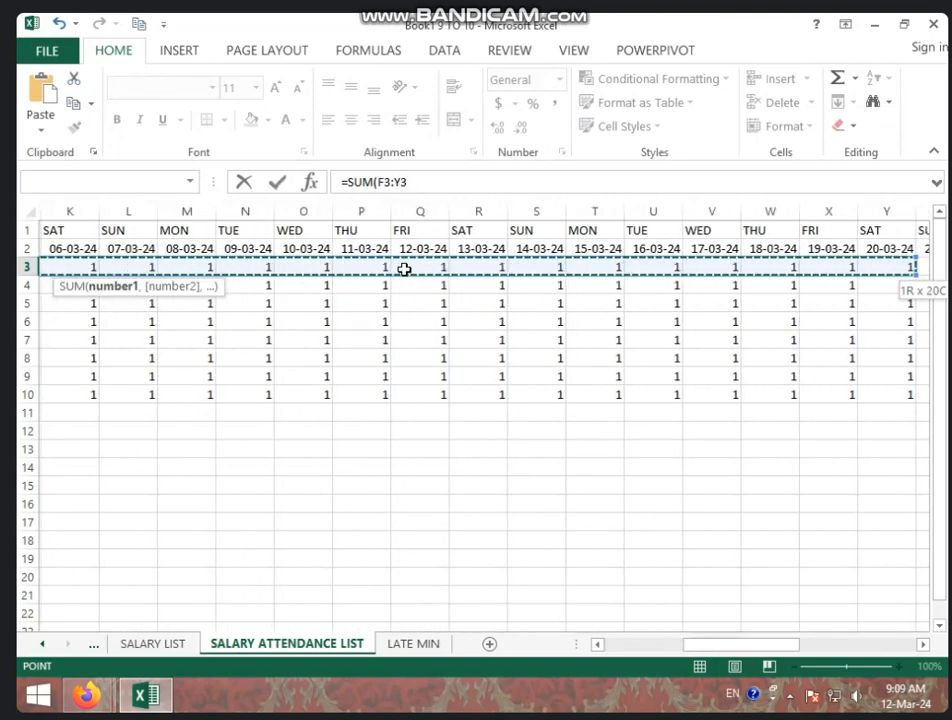
pyautogui.hotkey('shift', 'Right')
pyautogui.hotkey('shift', 'Right')
pyautogui.hotkey('shift', 'Right')
pyautogui.hotkey('shift', 'Right')
pyautogui.hotkey('shift', 'Right')
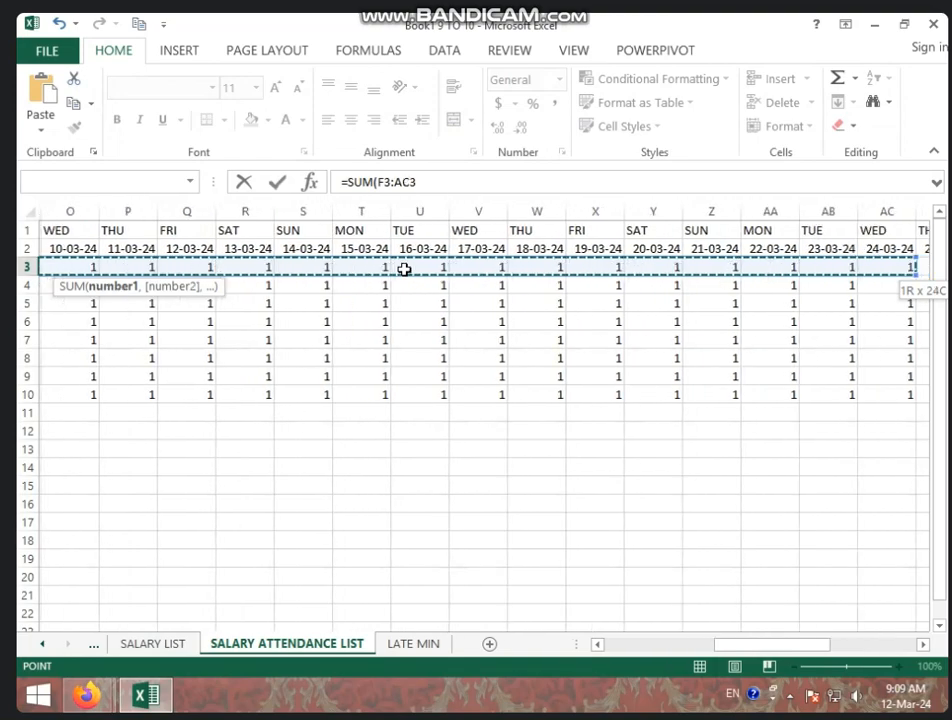
pyautogui.hotkey('shift', 'Right')
pyautogui.hotkey('shift', 'Right')
pyautogui.hotkey('shift', 'Right')
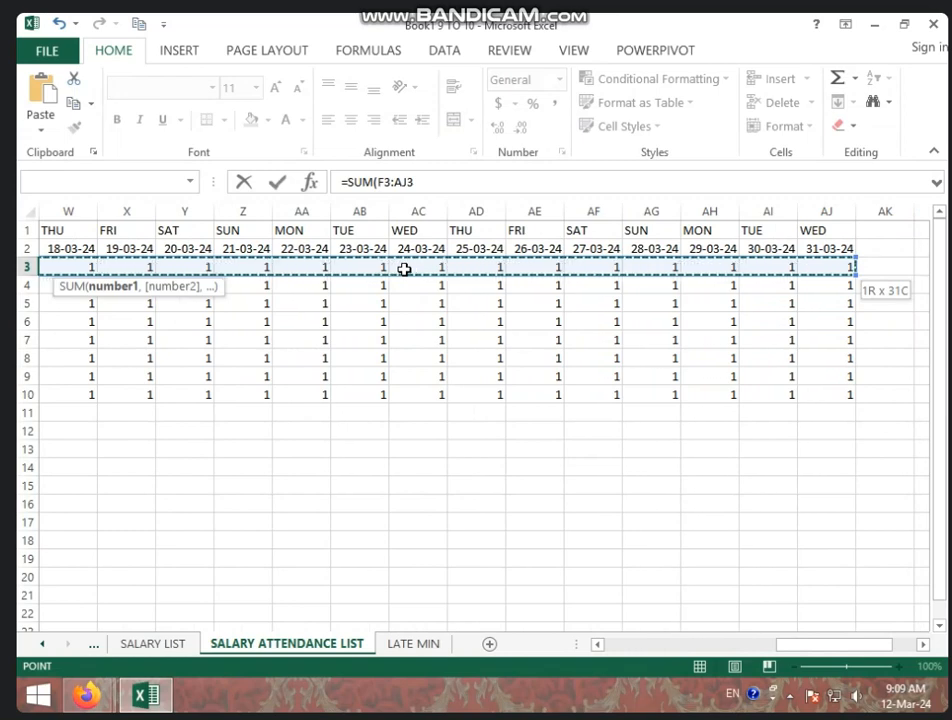
pyautogui.press('Return')
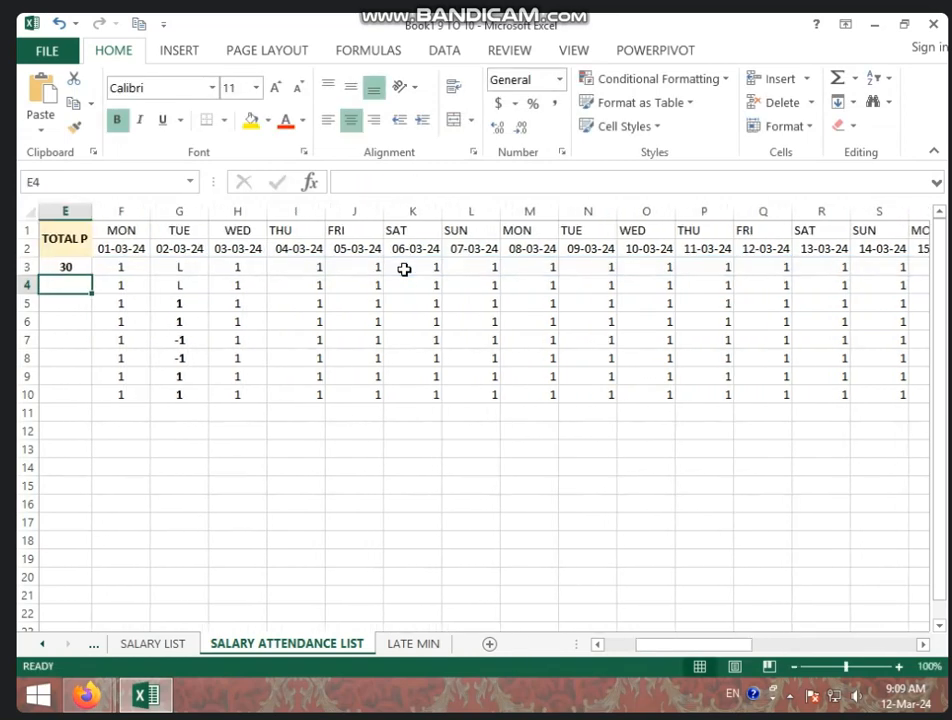
pyautogui.click(66, 266)
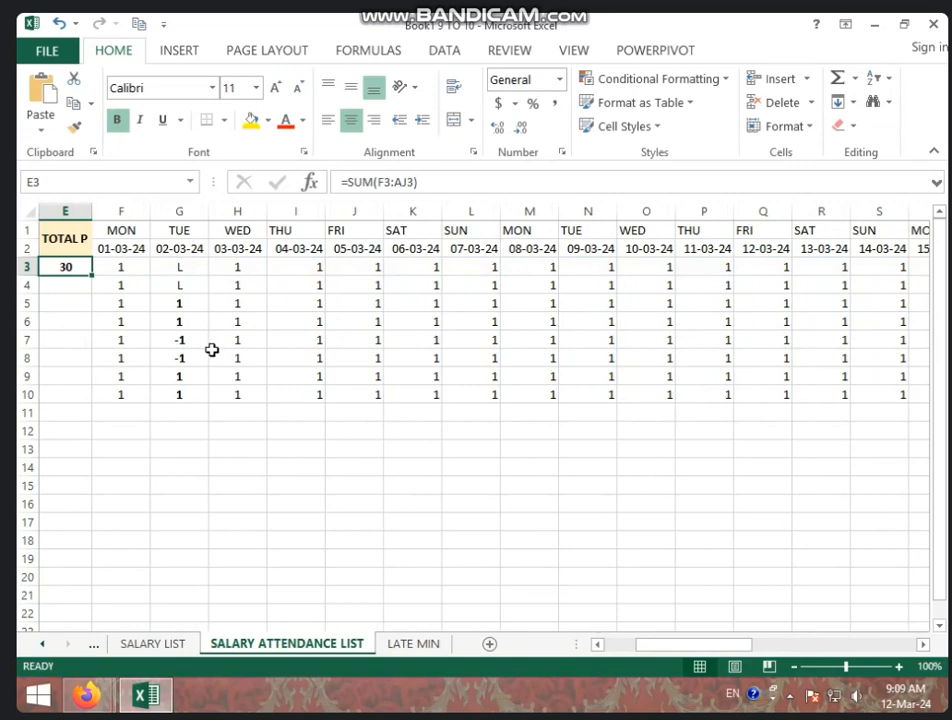
# Step: Set the first employee's attendance for 02-03-24 (G3) to 1 and check the formula in E3
pyautogui.click(178, 265)
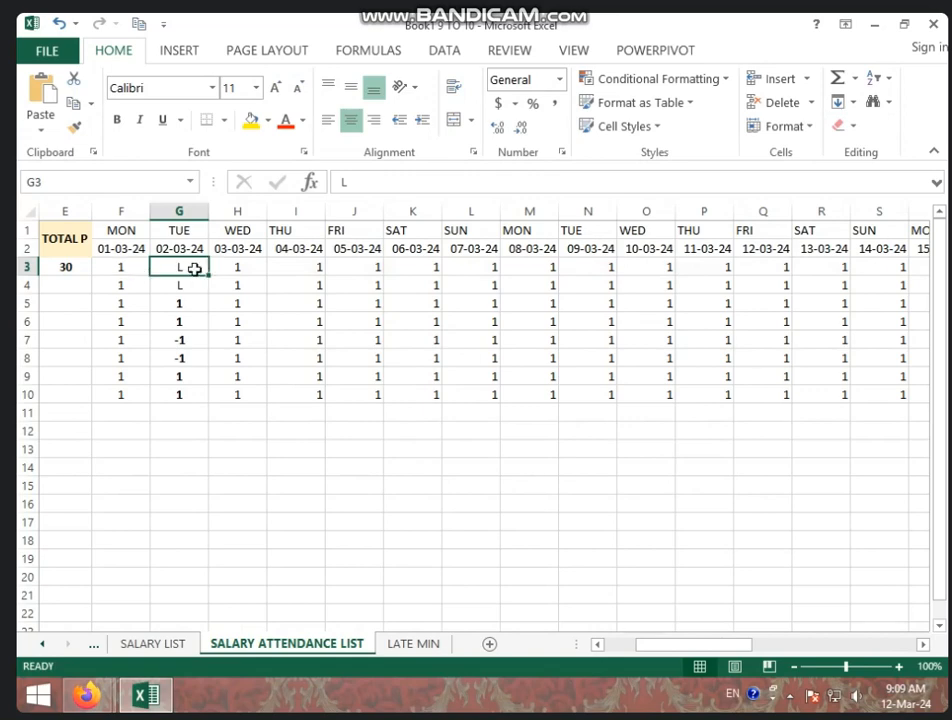
pyautogui.write('1')
pyautogui.click(202, 322)
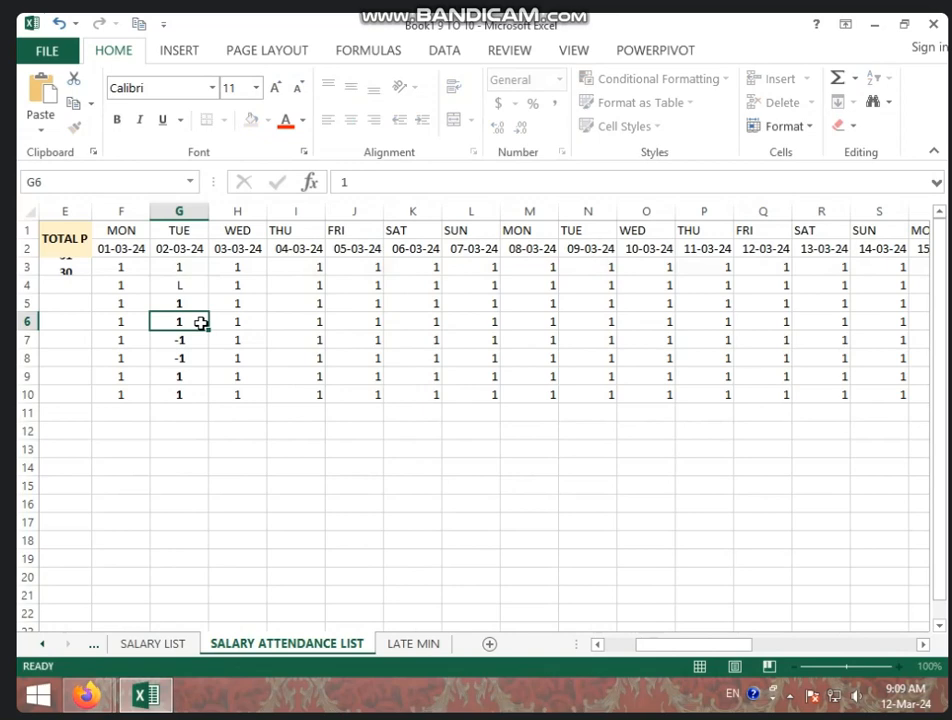
pyautogui.click(72, 270)
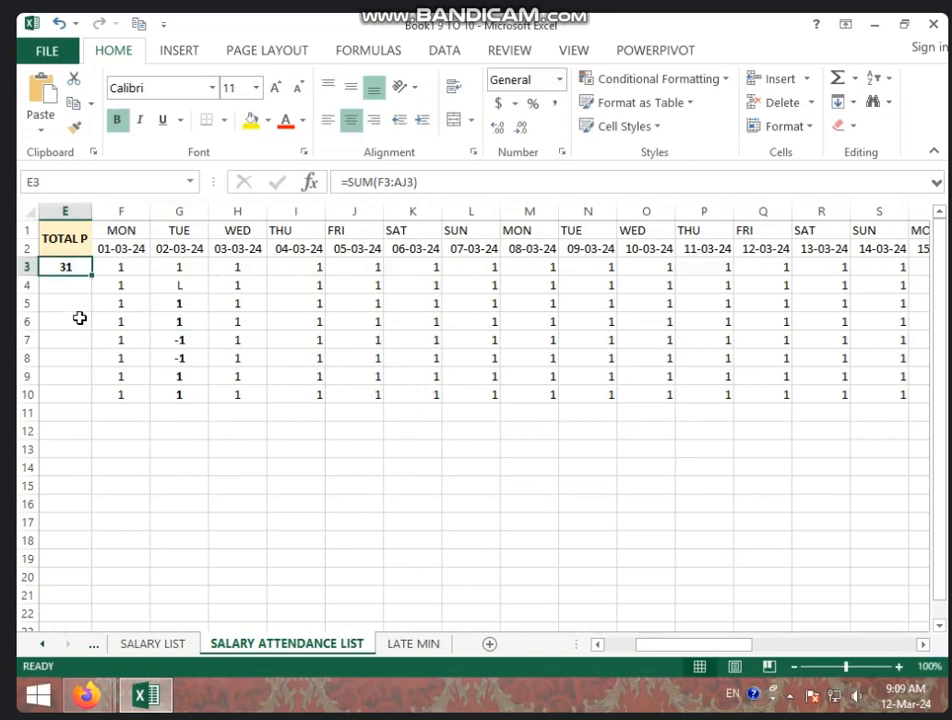
# Step: Mark the first employee as L on 03-03-24 and 05-03-24, in H3 and J3
pyautogui.click(246, 267)
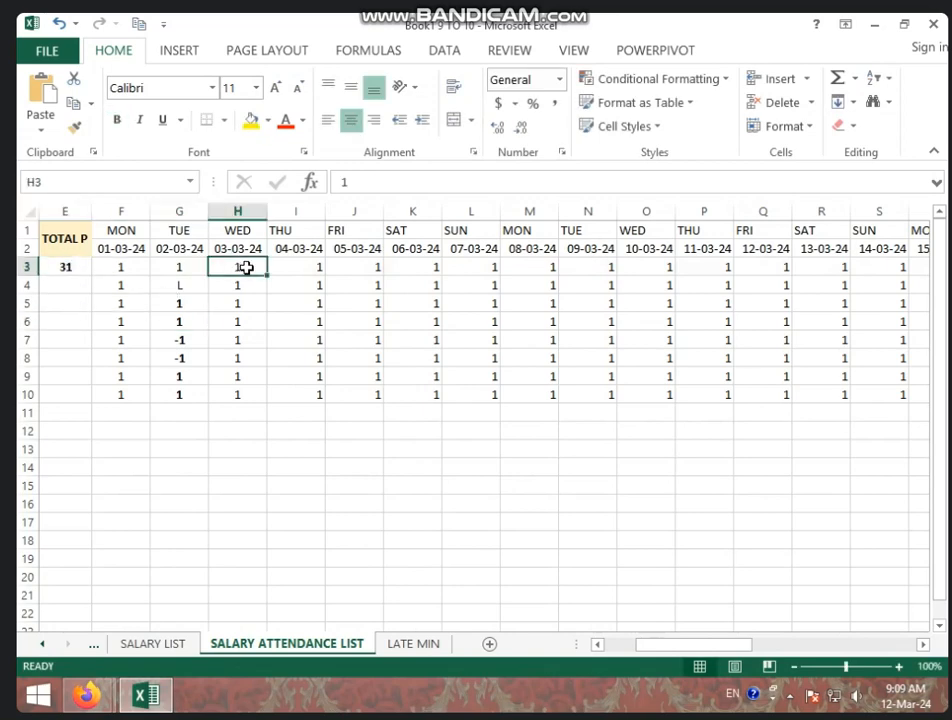
pyautogui.write('L')
pyautogui.click(353, 268)
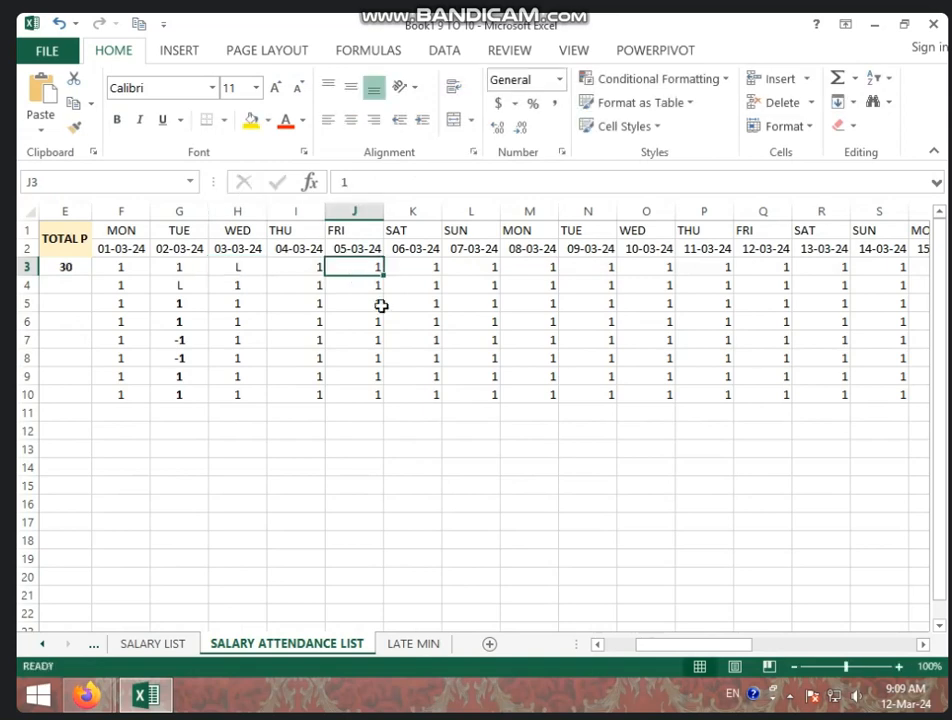
pyautogui.write('L')
pyautogui.click(511, 305)
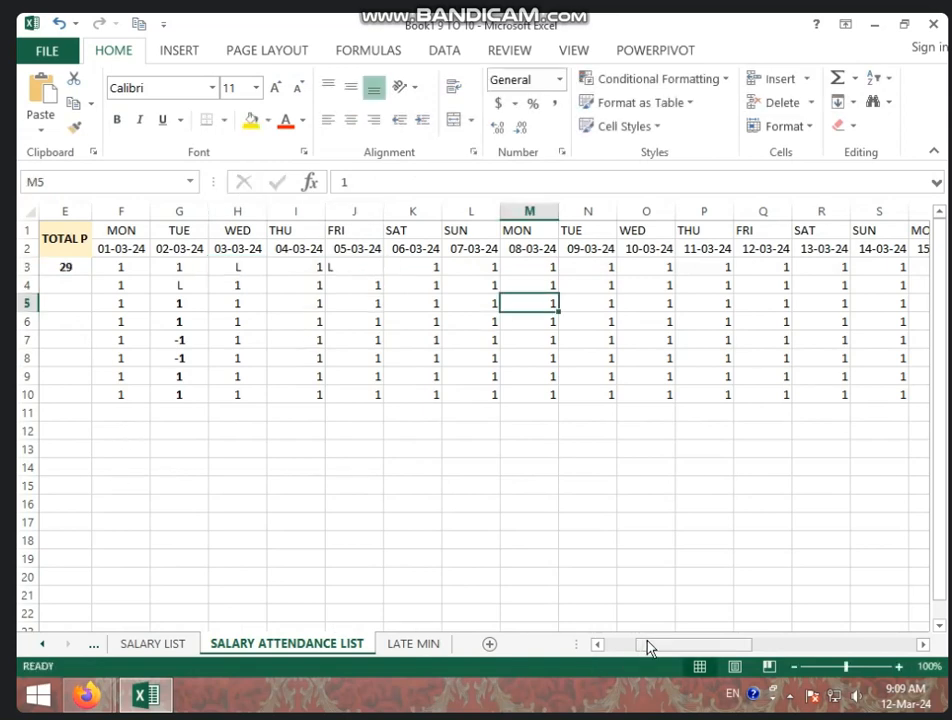
# Step: Fill the TOTAL P formula from E3 down through E10 for the remaining employees
pyautogui.moveTo(650, 646); pyautogui.dragTo(593, 647)
pyautogui.click(345, 265)
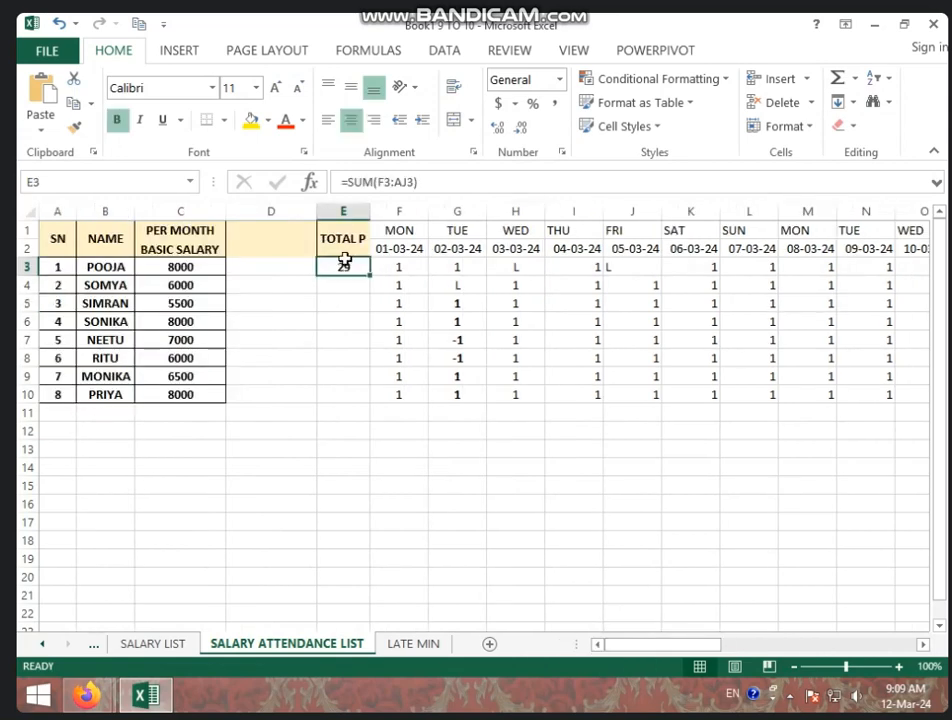
pyautogui.moveTo(369, 275); pyautogui.dragTo(365, 396)
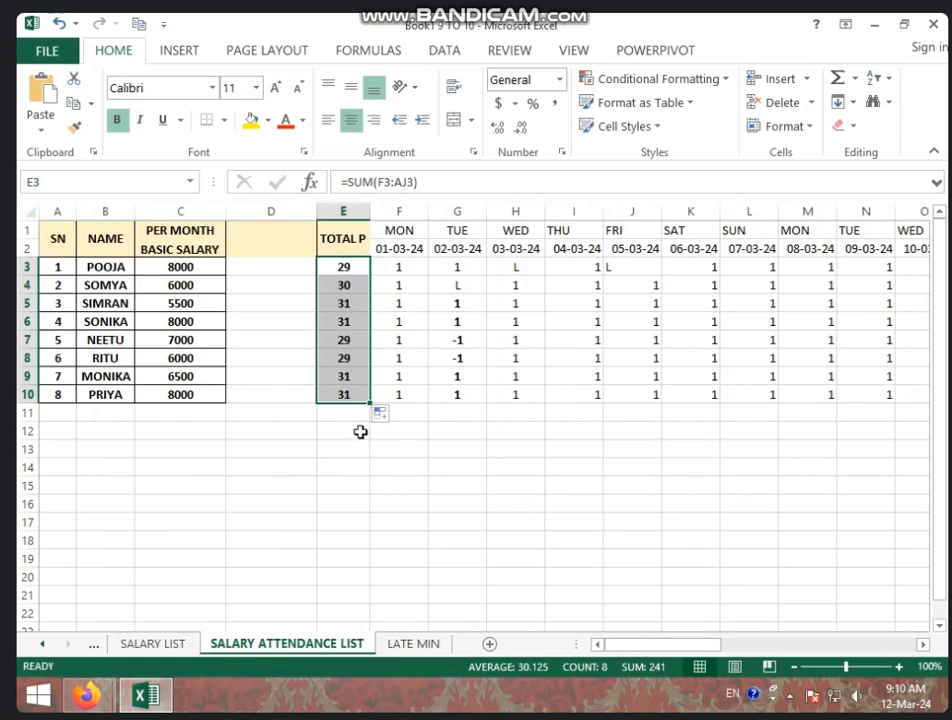
# Step: Merge D1:D2, enter the header NET SALARY, and narrow column D so the header wraps onto two lines
pyautogui.click(283, 244)
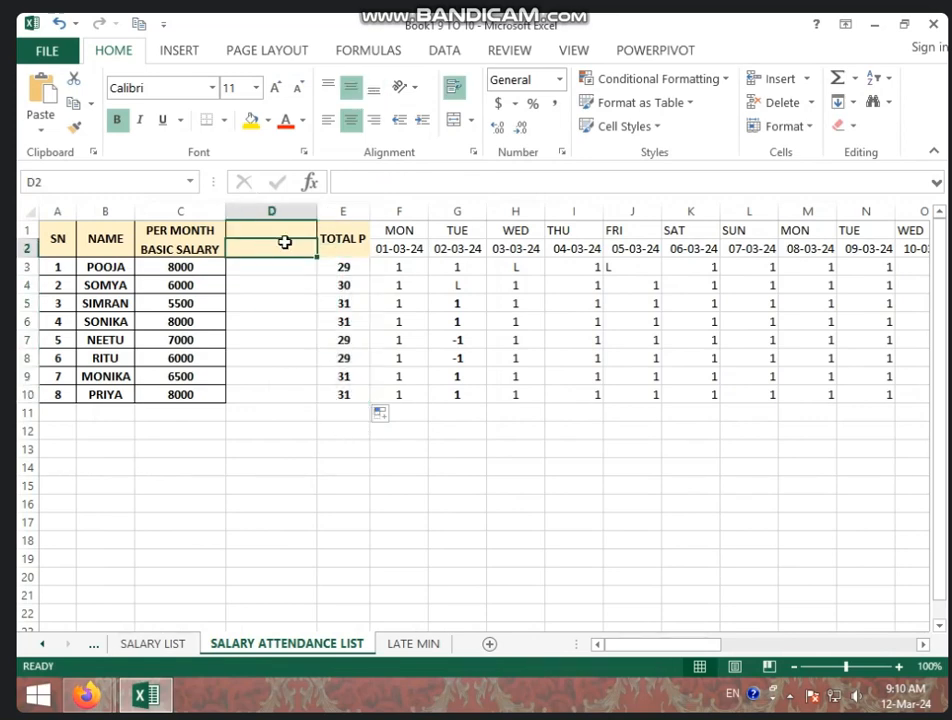
pyautogui.moveTo(291, 230); pyautogui.dragTo(289, 253)
pyautogui.click(452, 121)
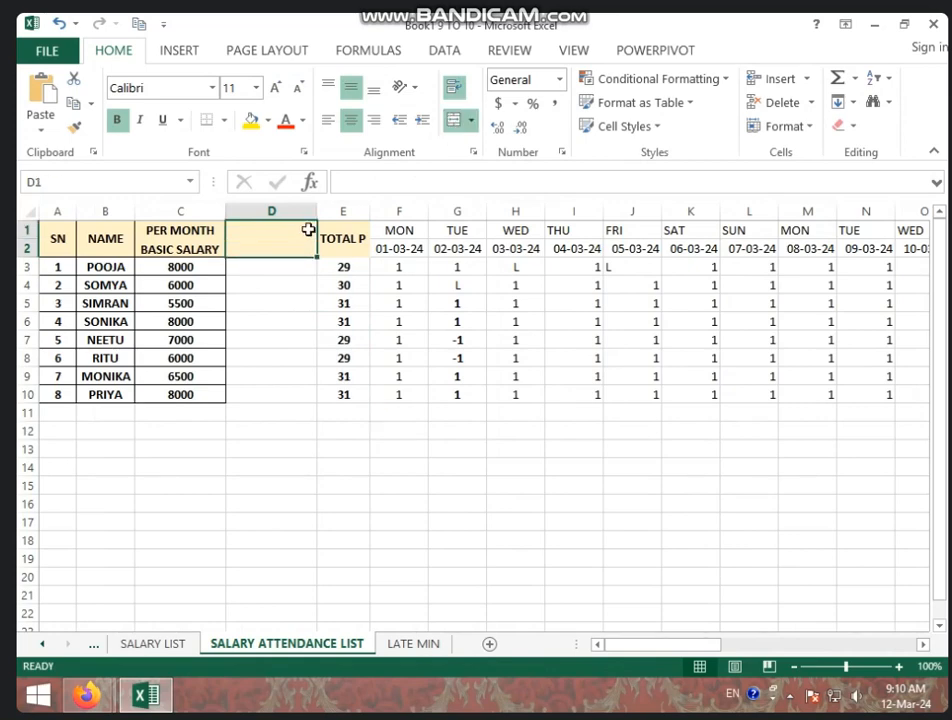
pyautogui.write('NET SALARY')
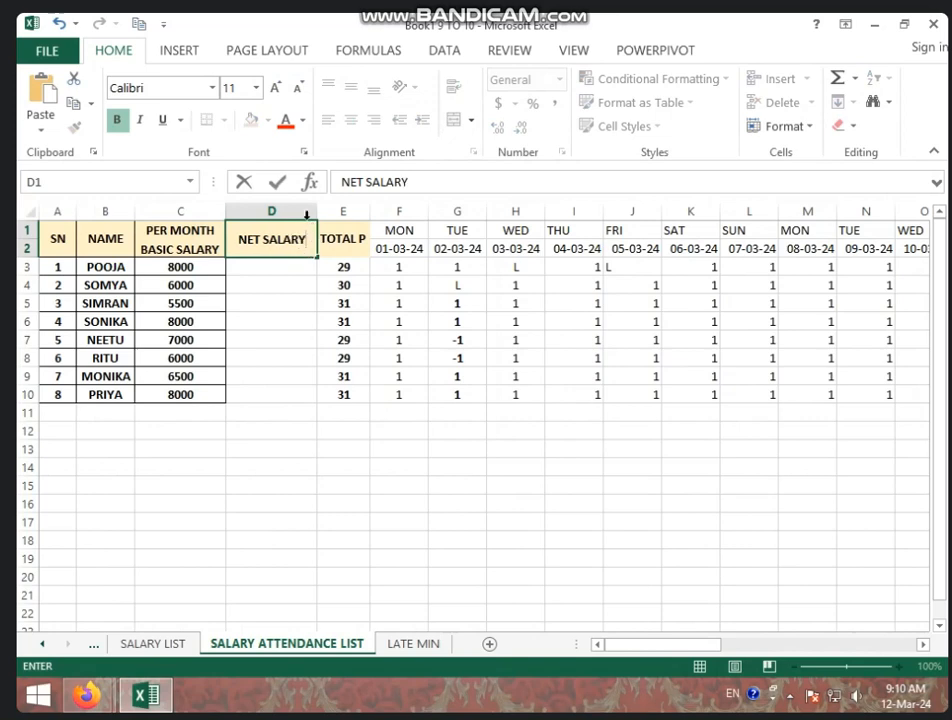
pyautogui.click(319, 223)
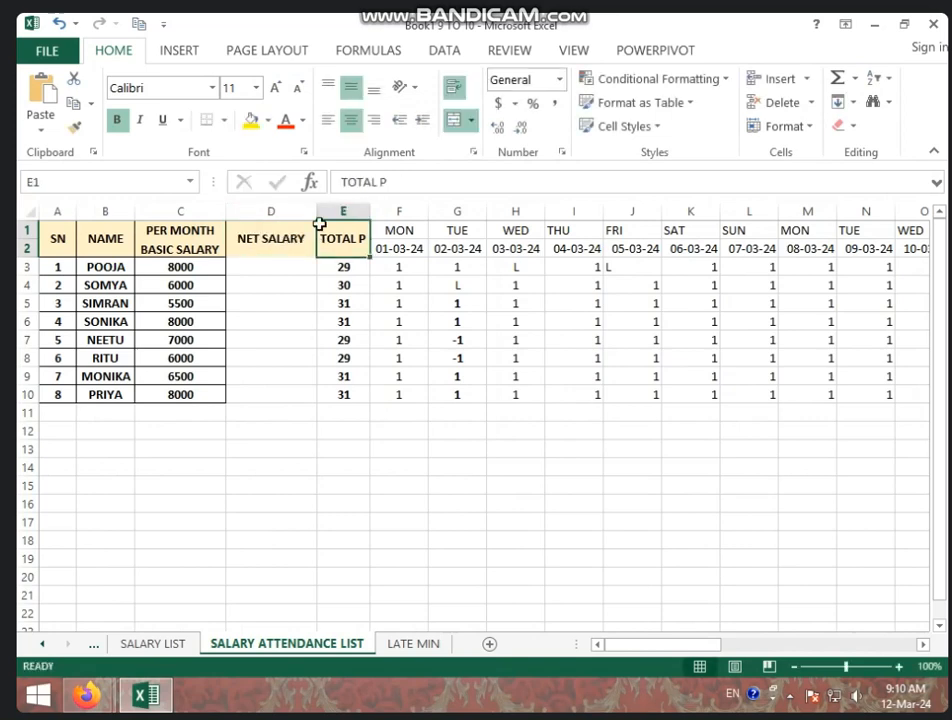
pyautogui.moveTo(316, 211); pyautogui.dragTo(292, 212)
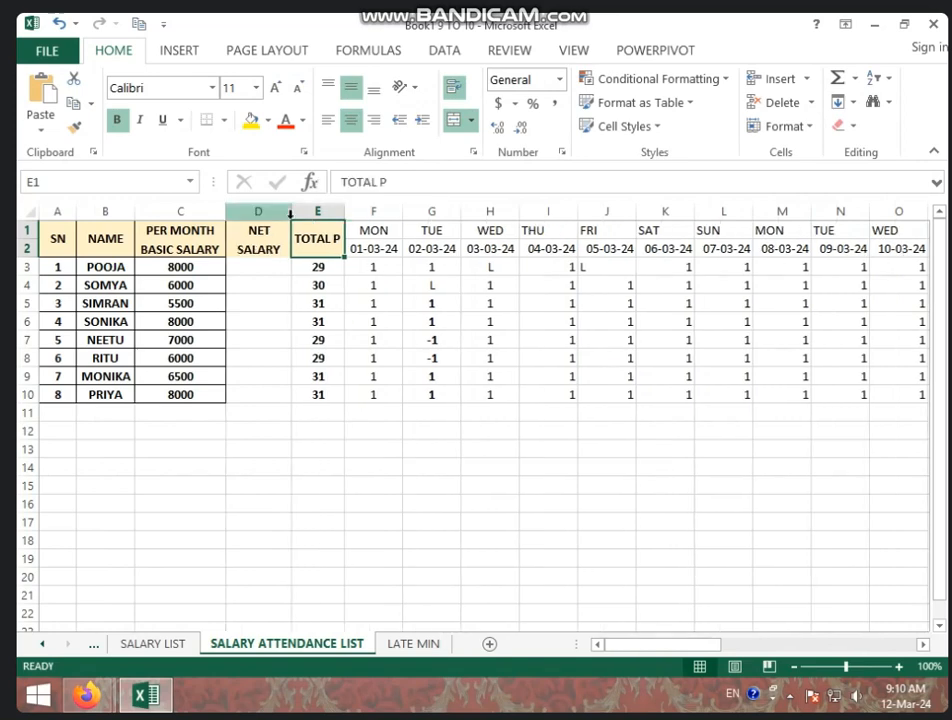
# Step: Enter =C3/31*E3 in D3 to calculate the first employee's net salary from basic salary and present days
pyautogui.click(270, 268)
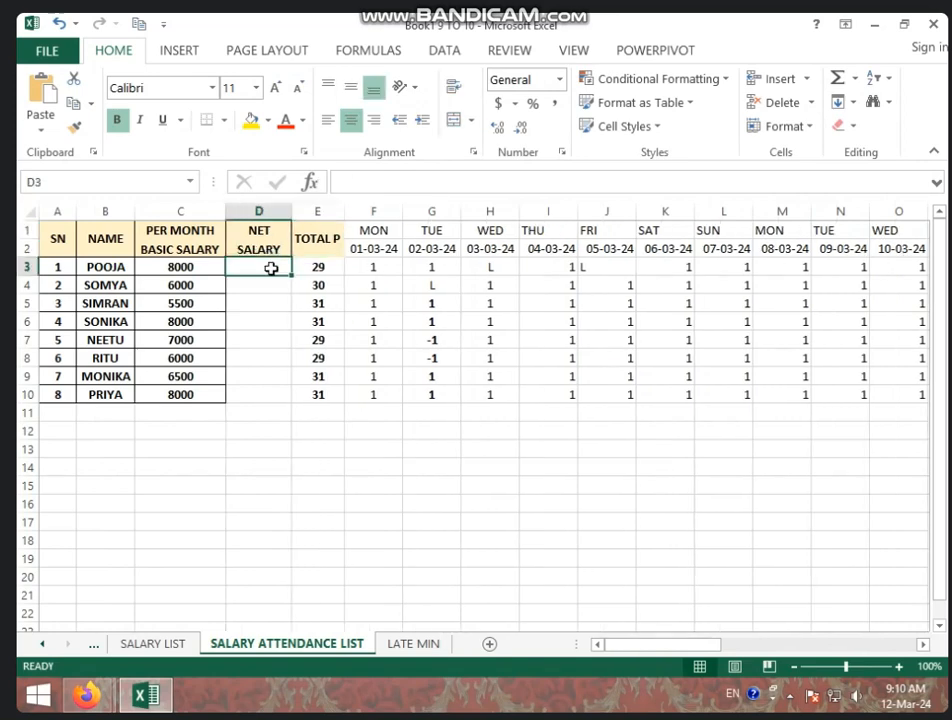
pyautogui.click(211, 267)
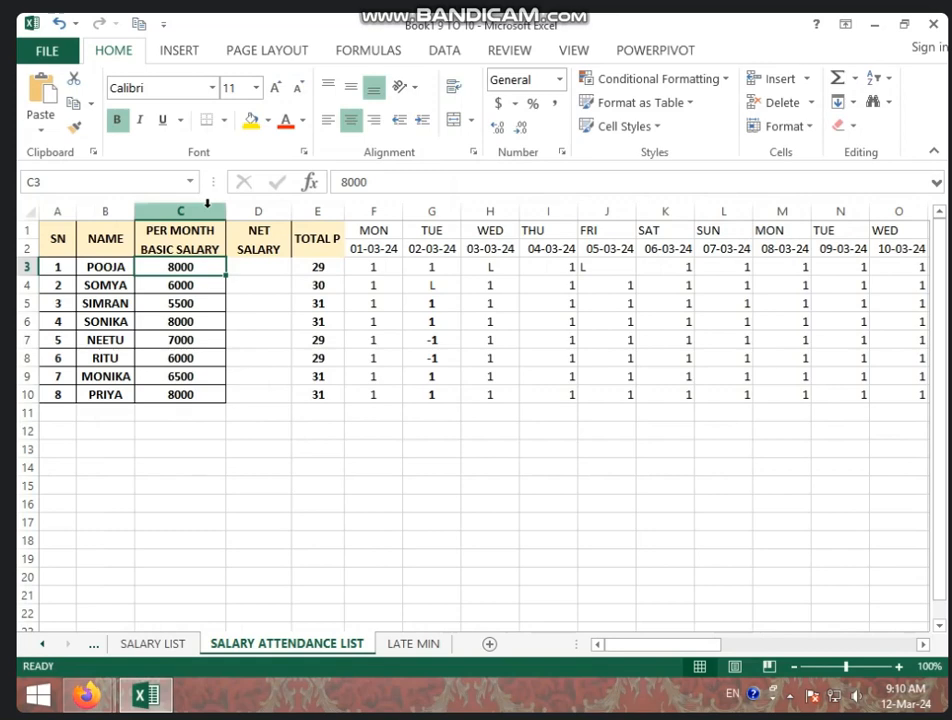
pyautogui.click(261, 278)
pyautogui.click(268, 262)
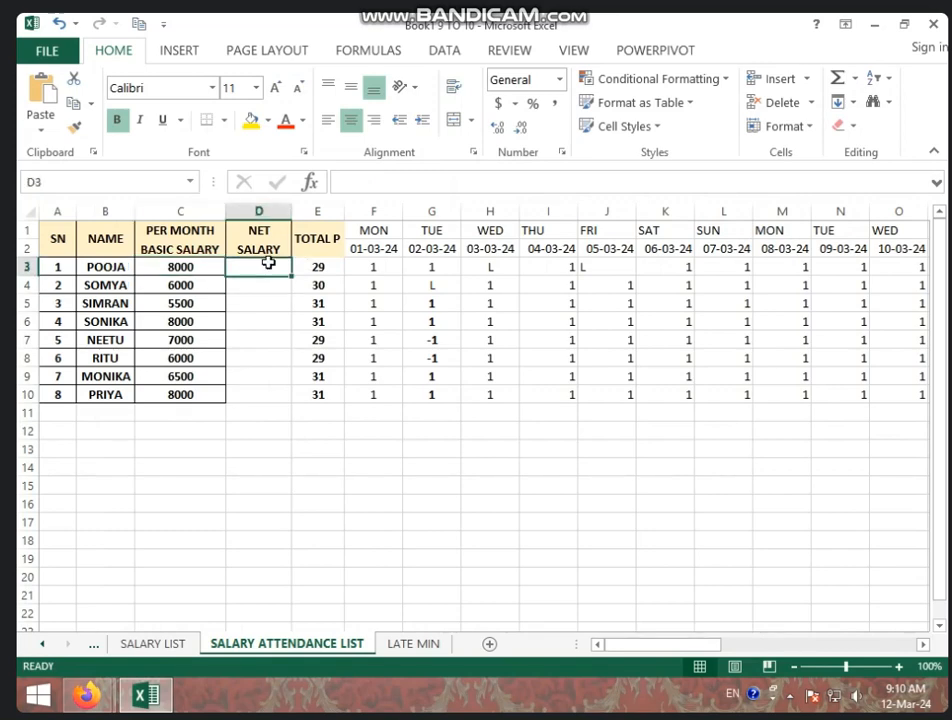
pyautogui.write('=')
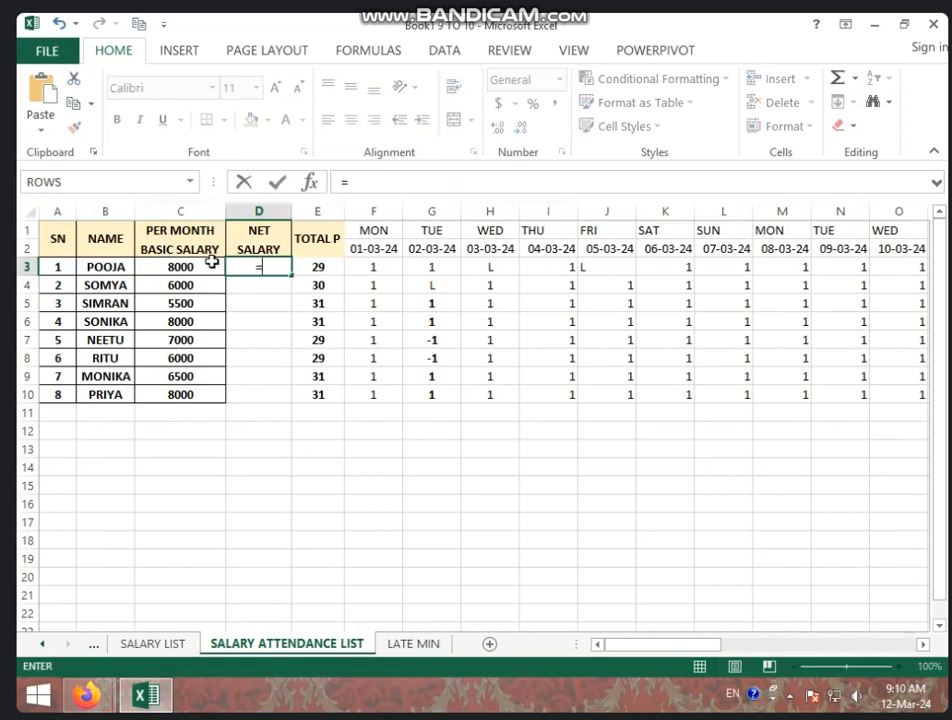
pyautogui.click(210, 264)
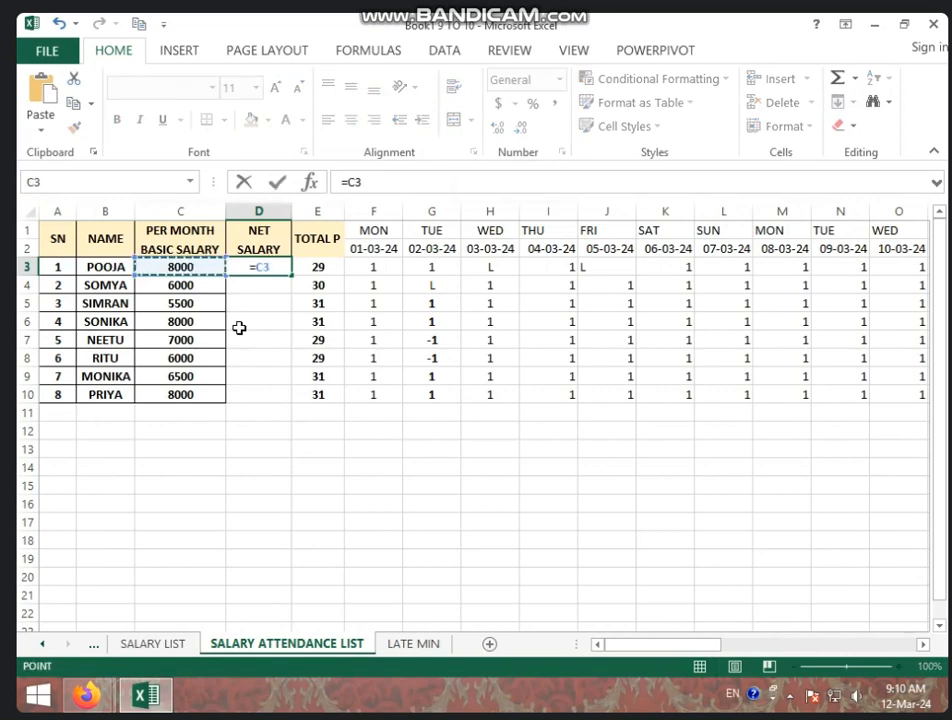
pyautogui.write('/31')
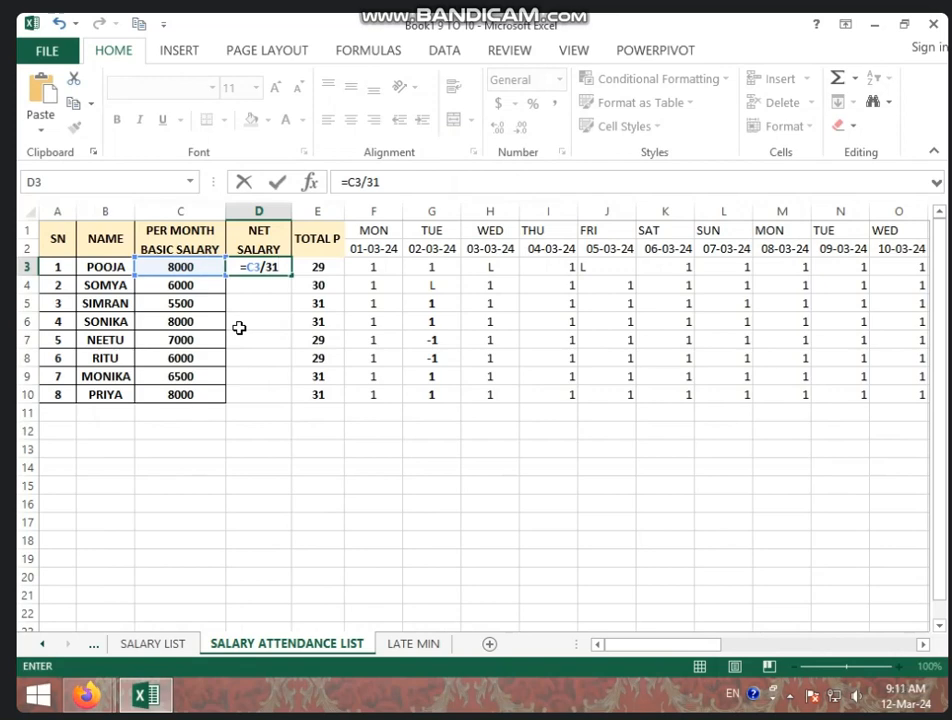
pyautogui.write('*')
pyautogui.click(317, 268)
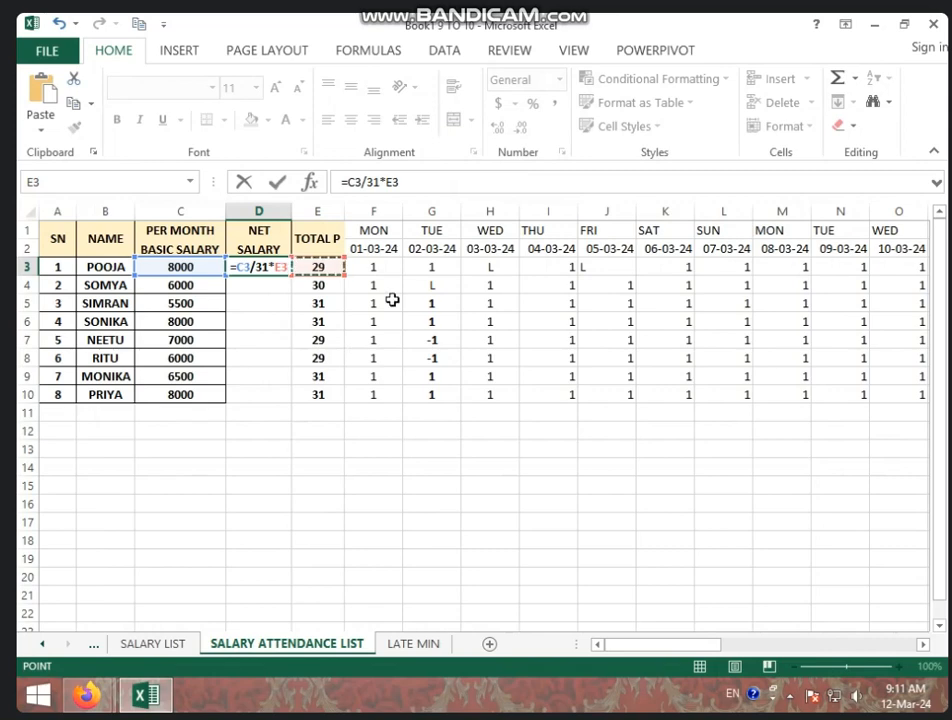
pyautogui.hotkey('ctrl', 'Return')
pyautogui.press('Return')
pyautogui.click(265, 268)
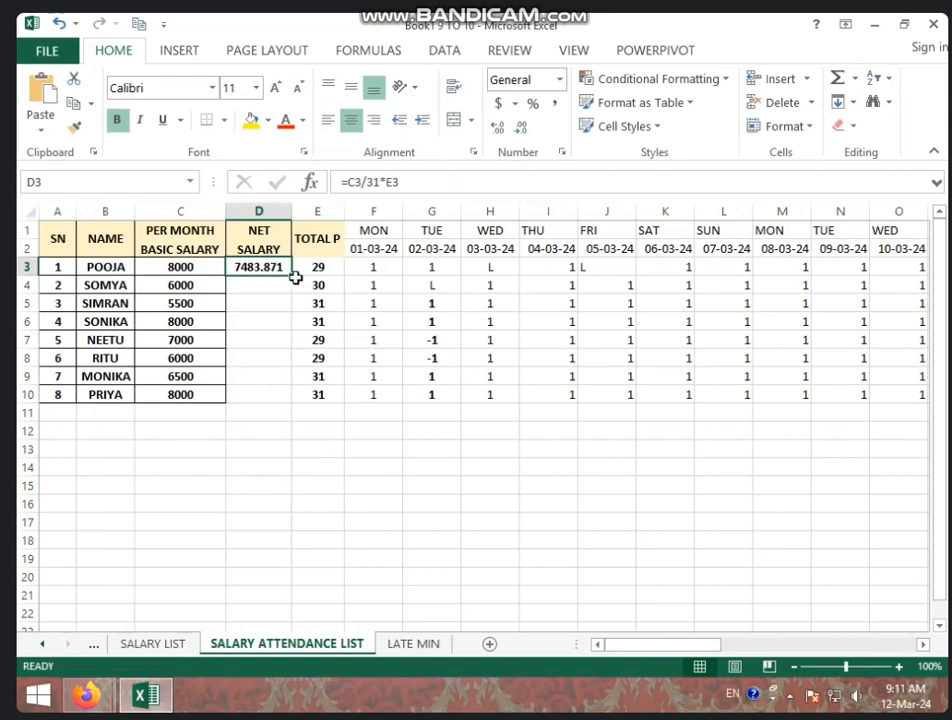
# Step: Fill the NET SALARY formula from D3 down through D10 and display the results as whole numbers
pyautogui.moveTo(293, 275); pyautogui.dragTo(291, 397)
pyautogui.click(519, 131)
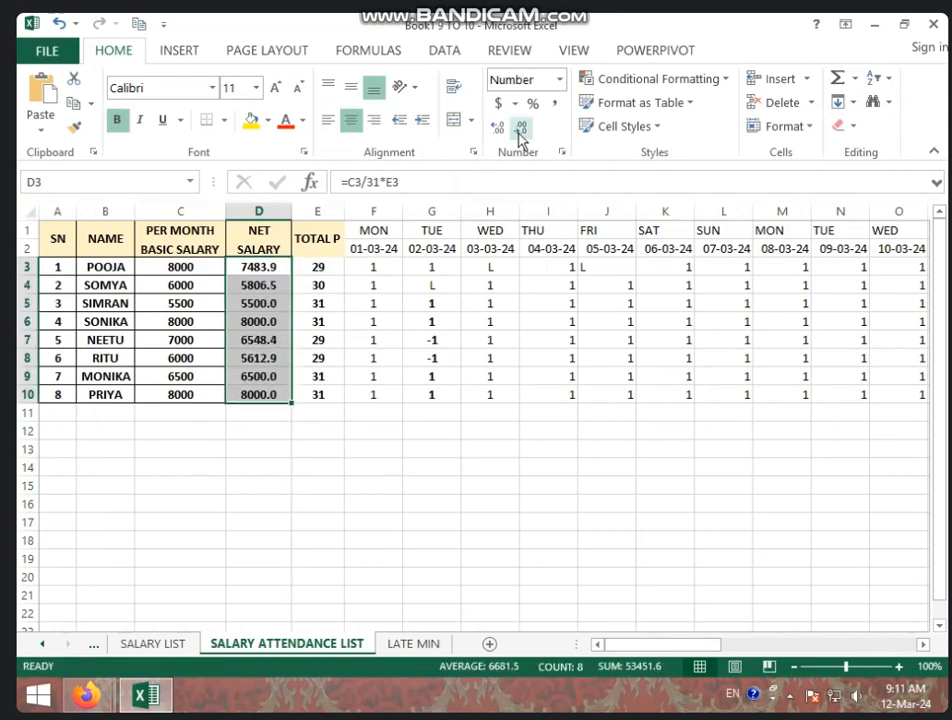
pyautogui.click(519, 131)
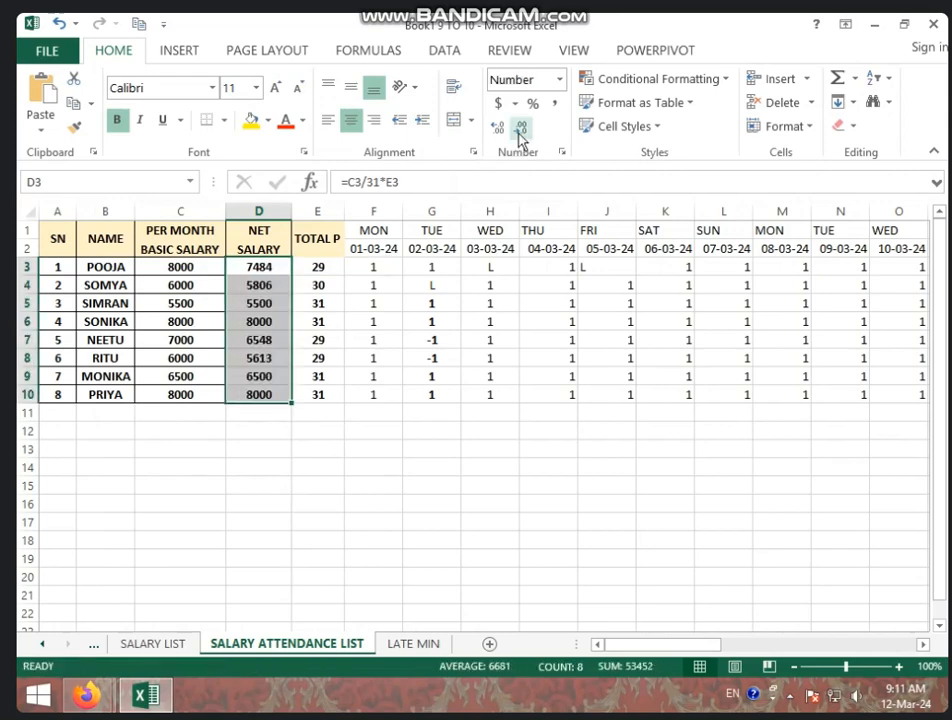
pyautogui.click(441, 369)
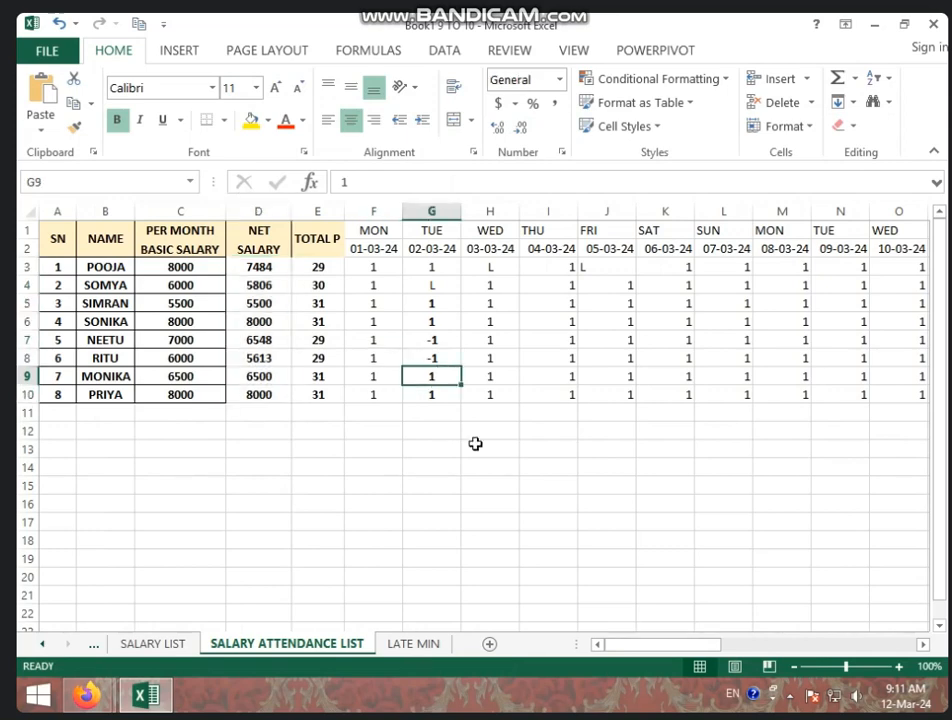
# Step: Center the contents of every cell on the SALARY ATTENDANCE LIST sheet horizontally
pyautogui.click(672, 298)
pyautogui.click(28, 211)
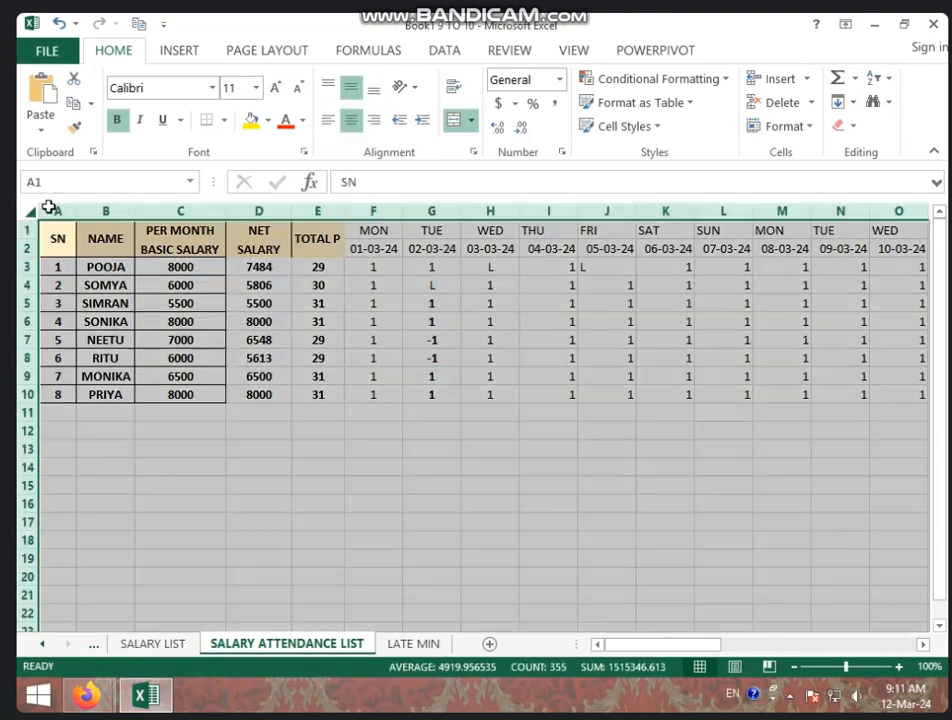
pyautogui.click(350, 119)
pyautogui.click(350, 119)
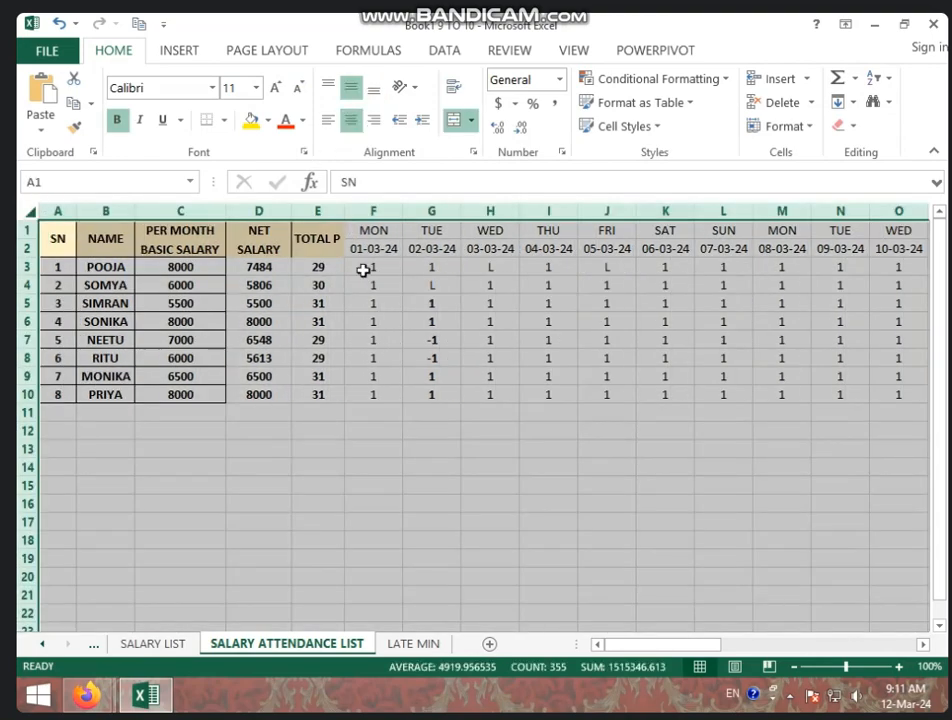
# Step: Copy the bold, bordered formatting of C3 onto the TOTAL P and daily attendance cells E3:AJ10 with Format Painter
pyautogui.click(186, 267)
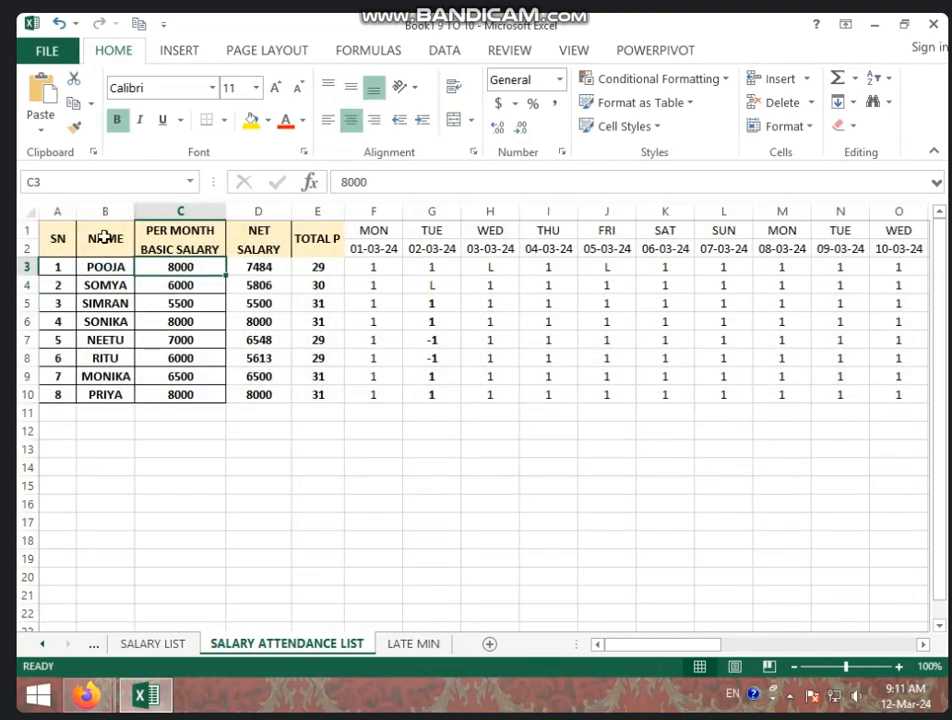
pyautogui.click(77, 134)
pyautogui.click(330, 266)
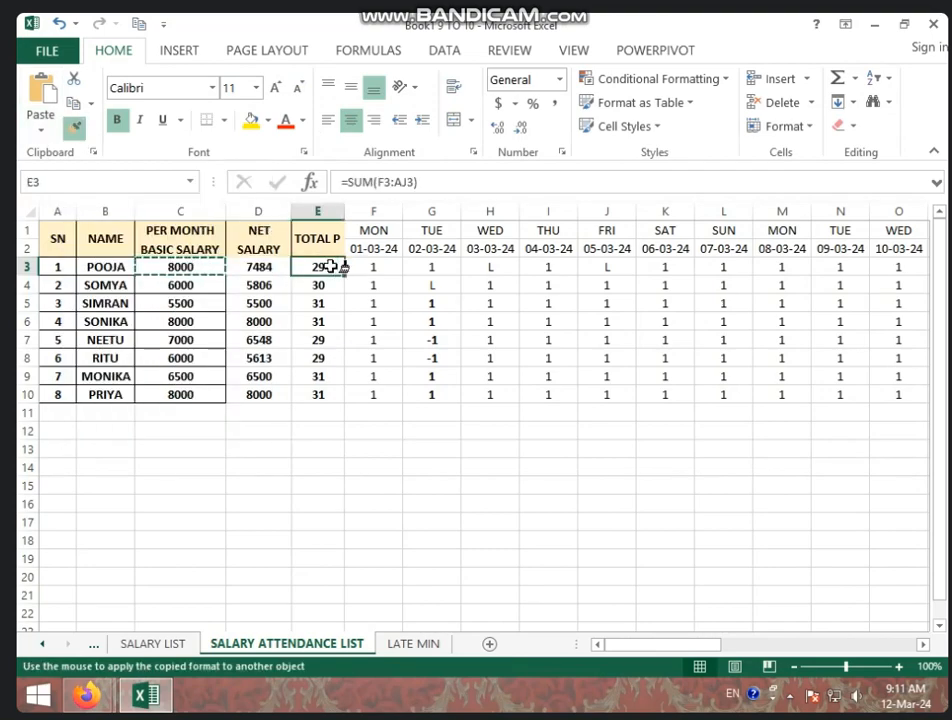
pyautogui.moveTo(330, 266)
pyautogui.mouseDown()
pyautogui.moveTo(385, 396)
pyautogui.moveTo(944, 395)
pyautogui.moveTo(880, 393)
pyautogui.moveTo(935, 378)
pyautogui.moveTo(786, 395)
pyautogui.moveTo(805, 397)
pyautogui.mouseUp()
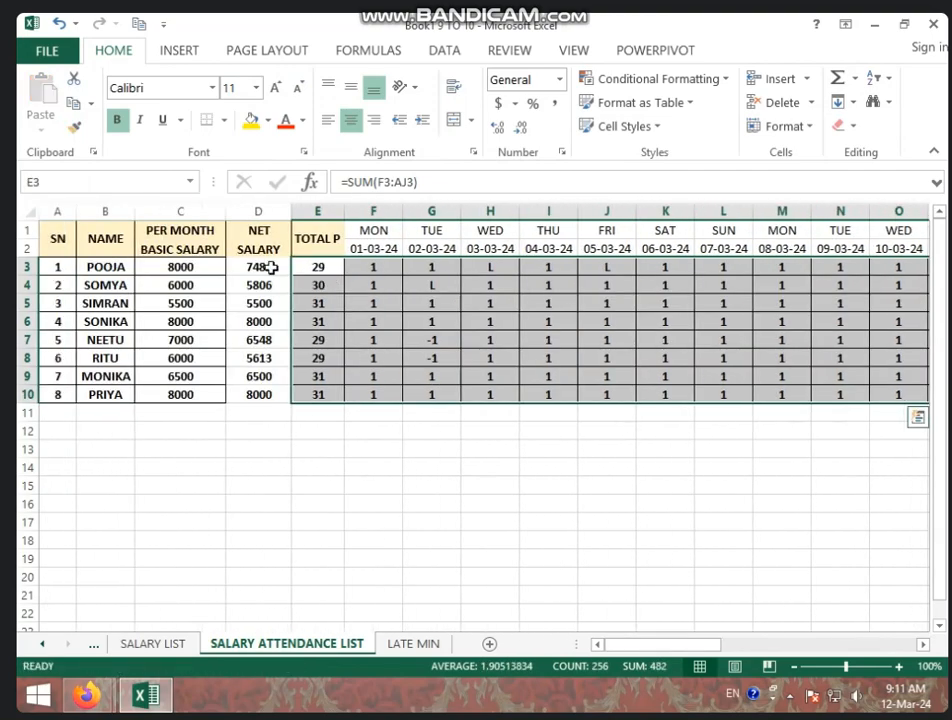
# Step: Copy the formatting of E3 onto the NET SALARY cells D3:D10 with Format Painter
pyautogui.click(270, 267)
pyautogui.click(310, 267)
pyautogui.click(74, 127)
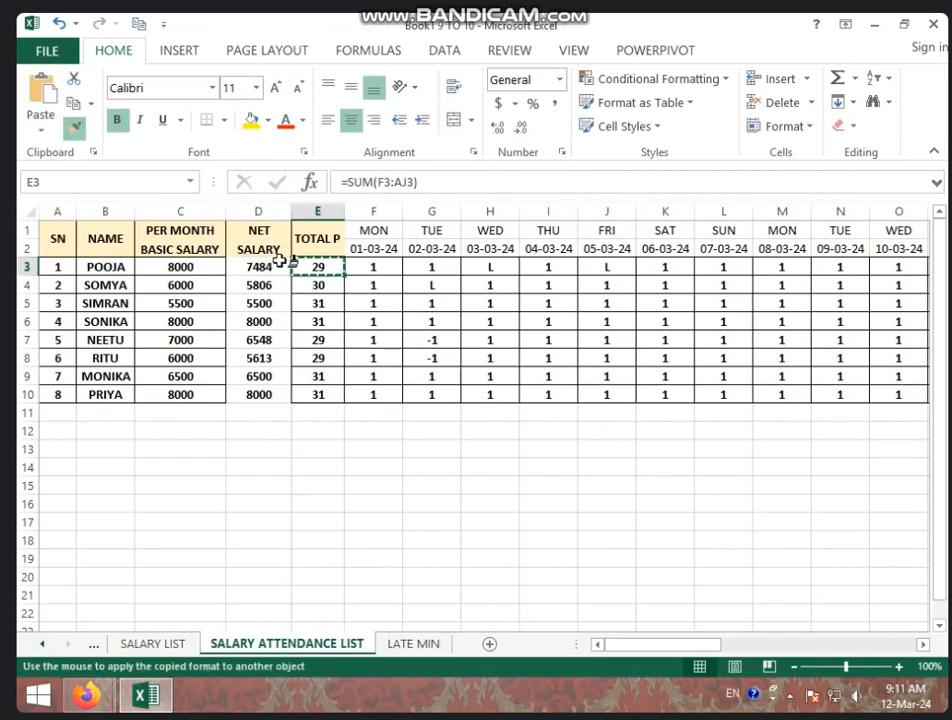
pyautogui.moveTo(280, 262); pyautogui.dragTo(276, 394)
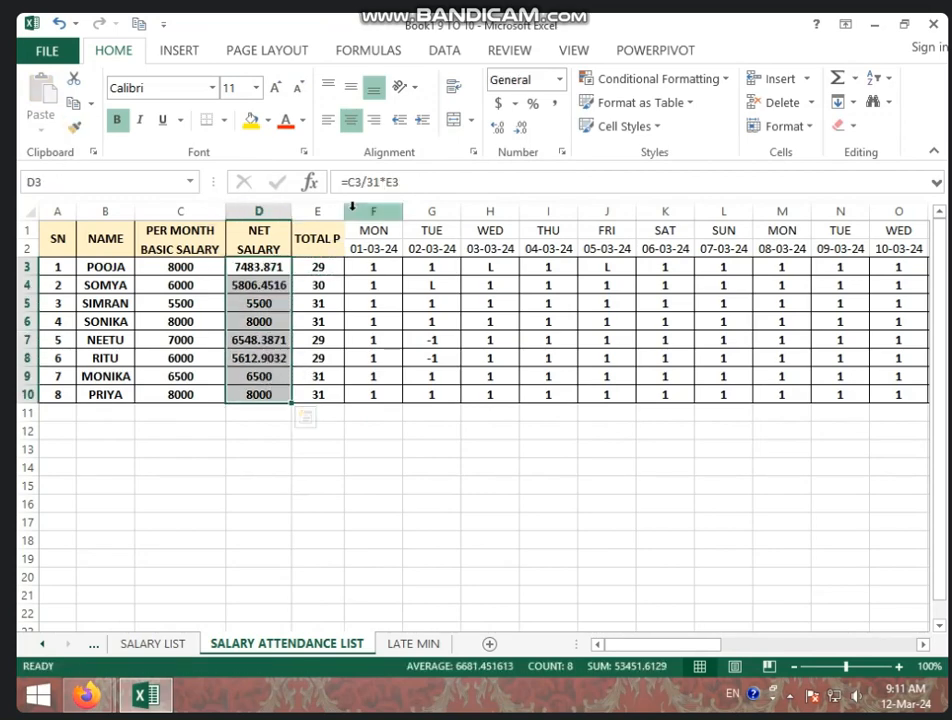
# Step: Give the header cells E1:AJ2 the same light orange fill as the other headers and apply All Borders
pyautogui.click(319, 236)
pyautogui.moveTo(334, 236); pyautogui.dragTo(852, 242)
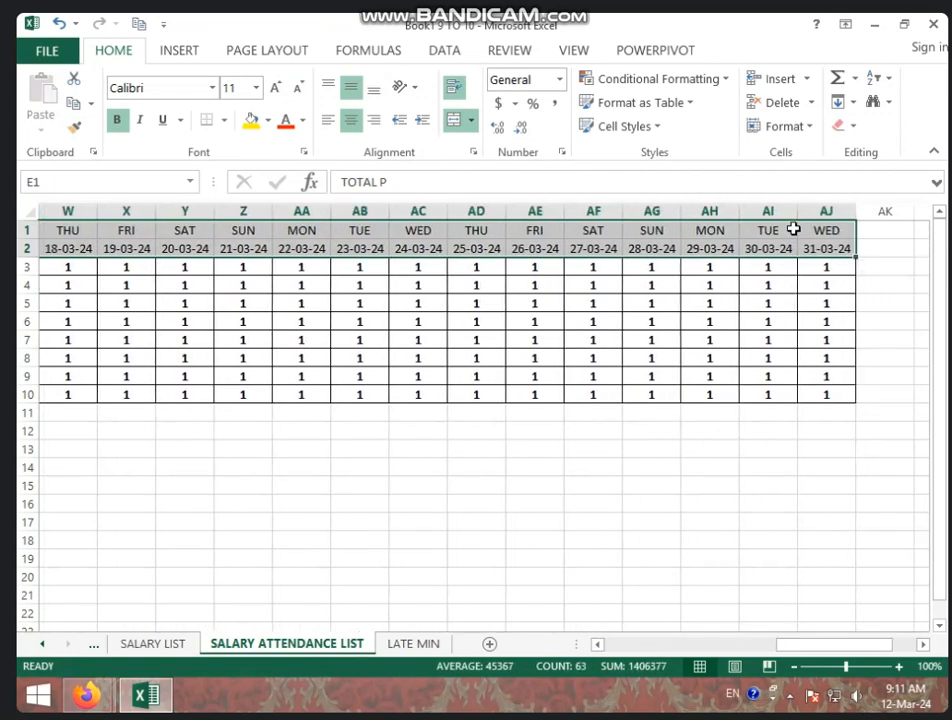
pyautogui.click(266, 121)
pyautogui.click(377, 191)
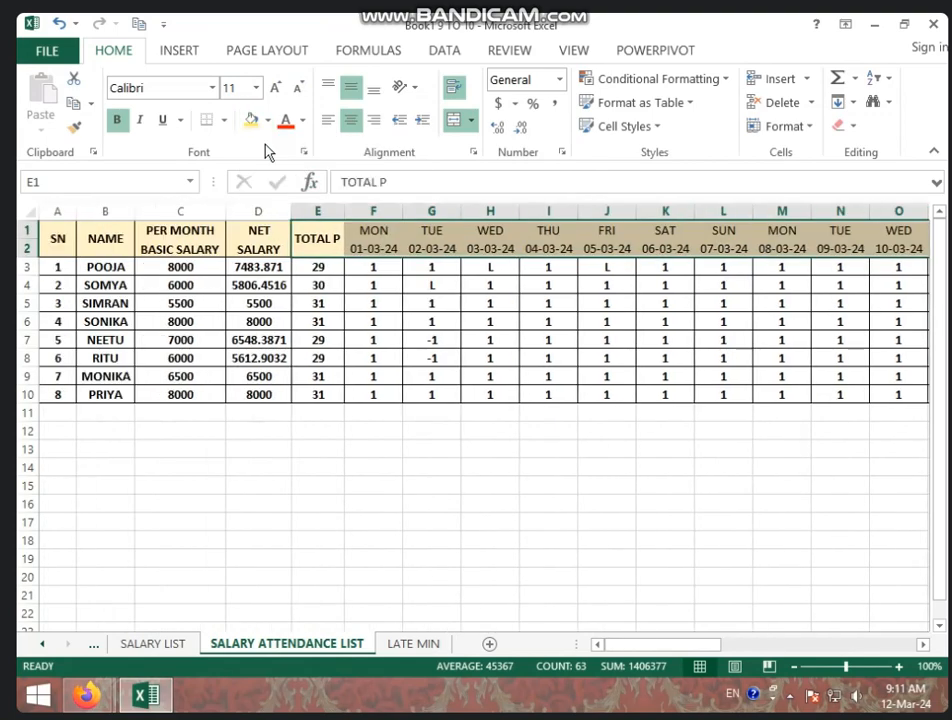
pyautogui.click(224, 121)
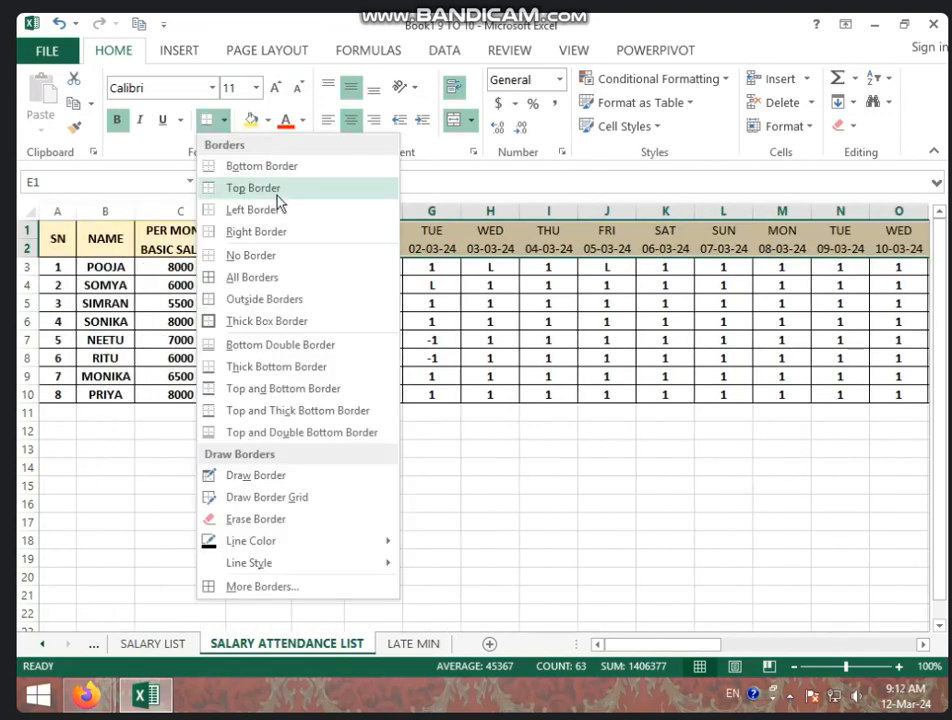
pyautogui.click(266, 262)
pyautogui.click(351, 318)
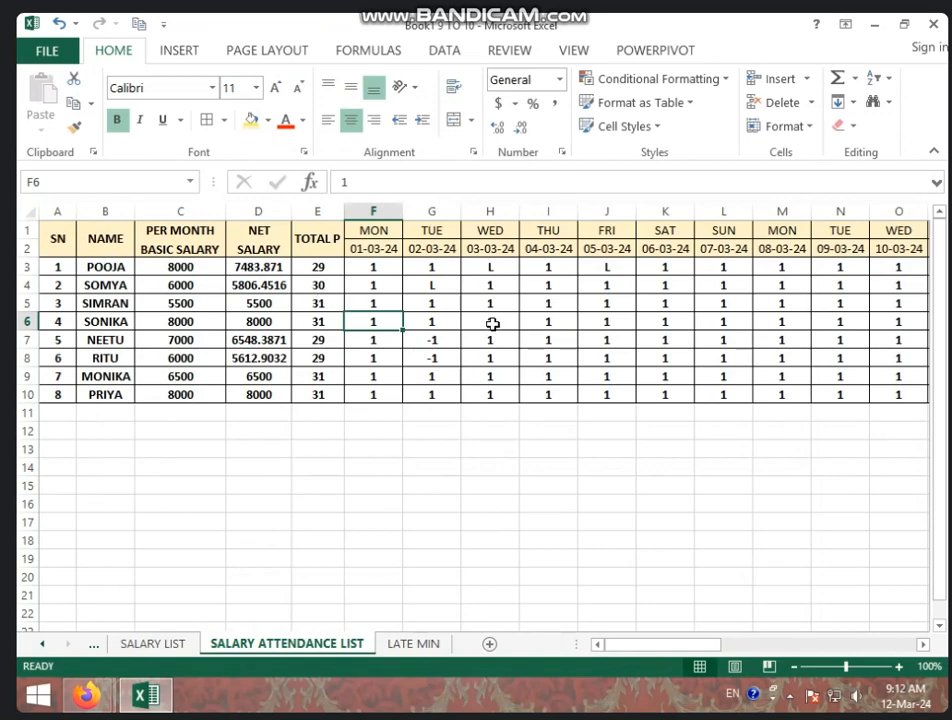
# Step: Remove the decimal places from the NET SALARY cells D3:D11 and check the formula in D3
pyautogui.click(262, 266)
pyautogui.moveTo(262, 266); pyautogui.dragTo(257, 408)
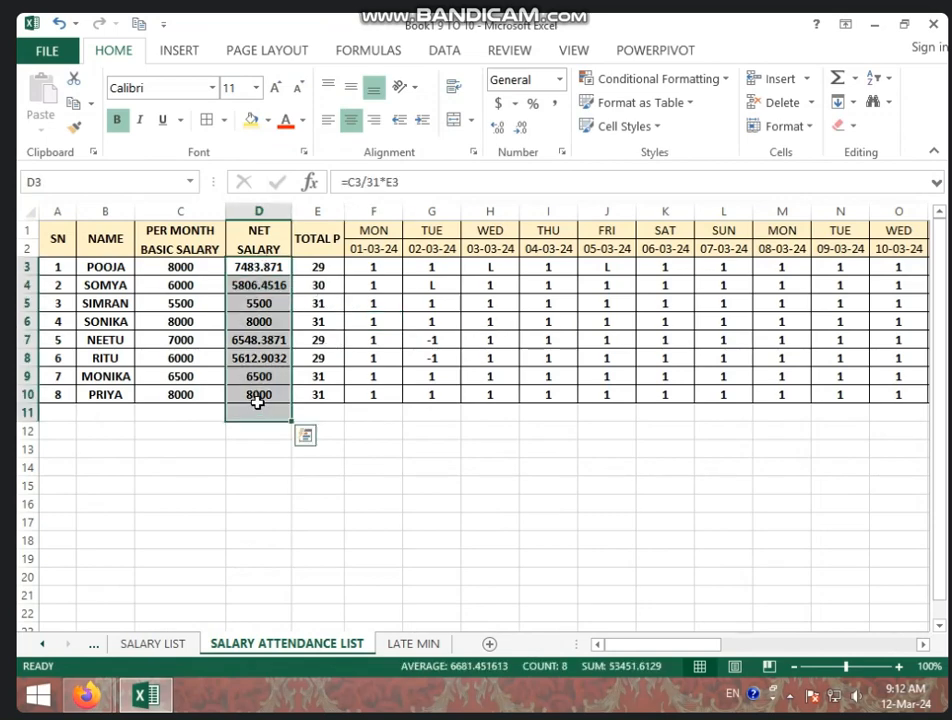
pyautogui.click(519, 131)
pyautogui.click(519, 131)
pyautogui.click(519, 131)
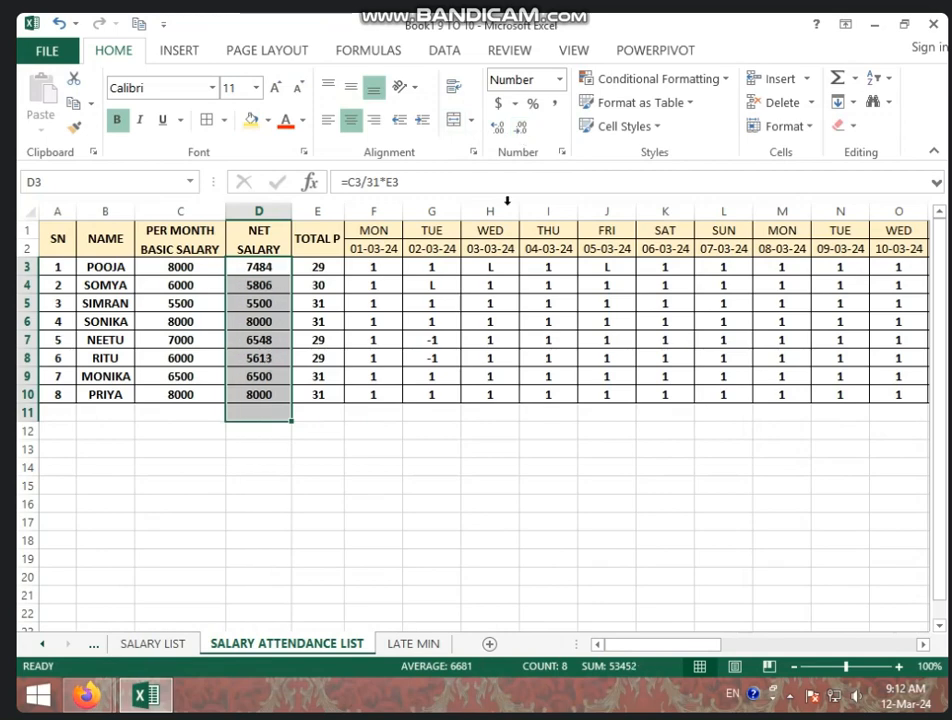
pyautogui.click(490, 376)
pyautogui.click(268, 266)
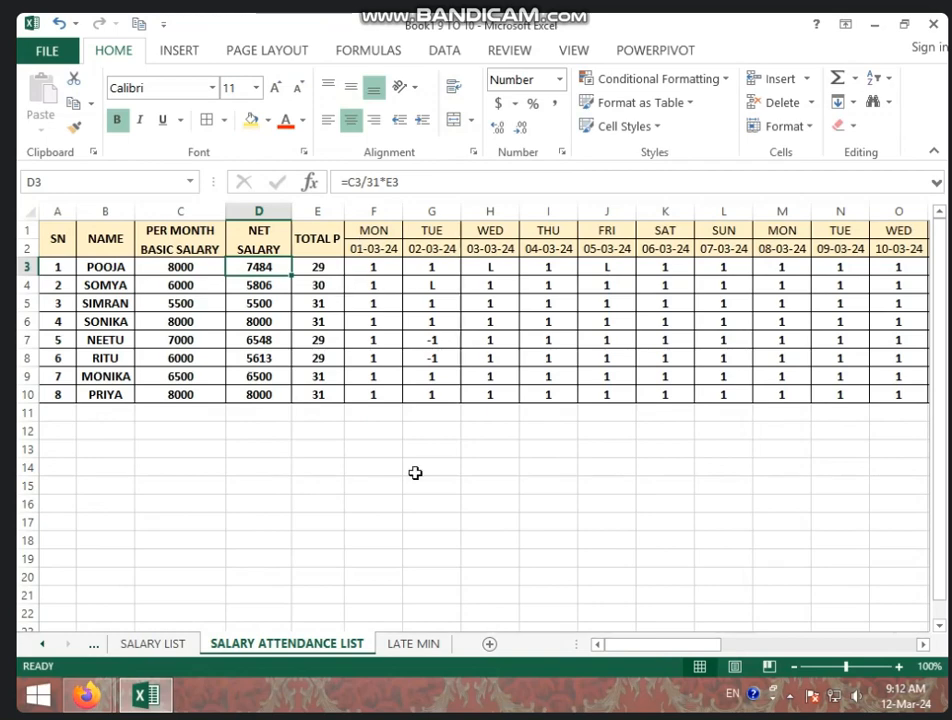
# Step: Examine the employee data on the LATE MIN sheet and check the cross-sheet formula in name cell B6
pyautogui.click(430, 645)
pyautogui.click(243, 487)
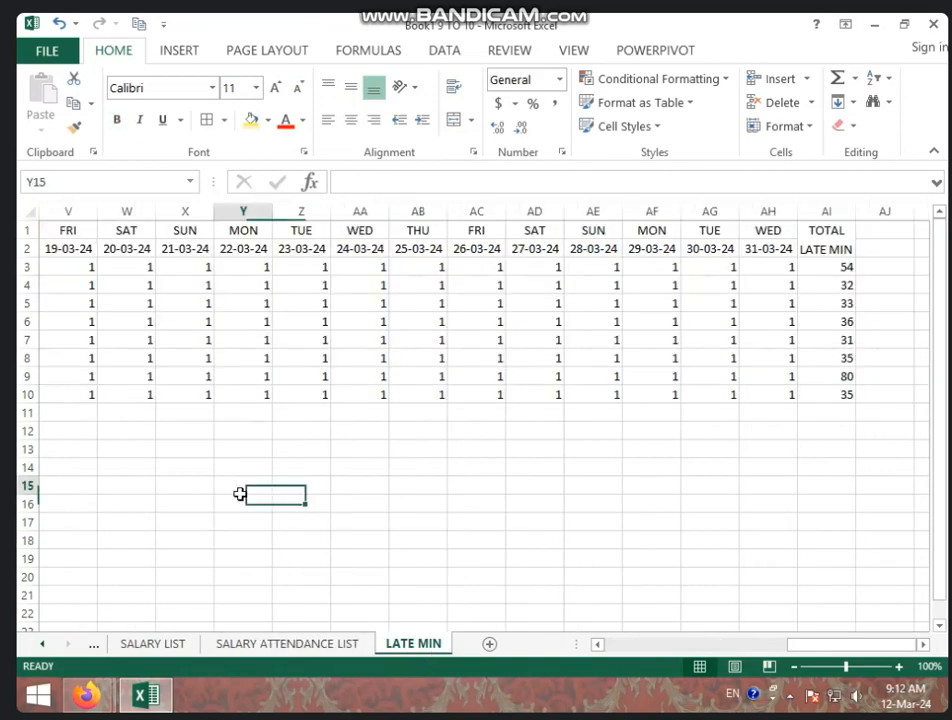
pyautogui.moveTo(829, 648); pyautogui.dragTo(595, 650)
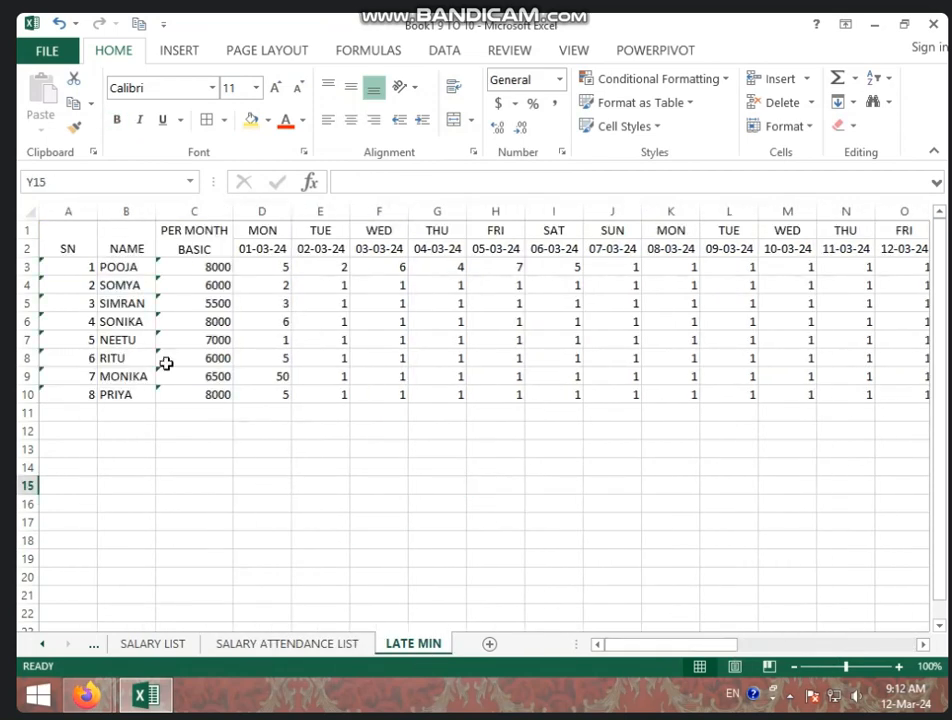
pyautogui.click(150, 324)
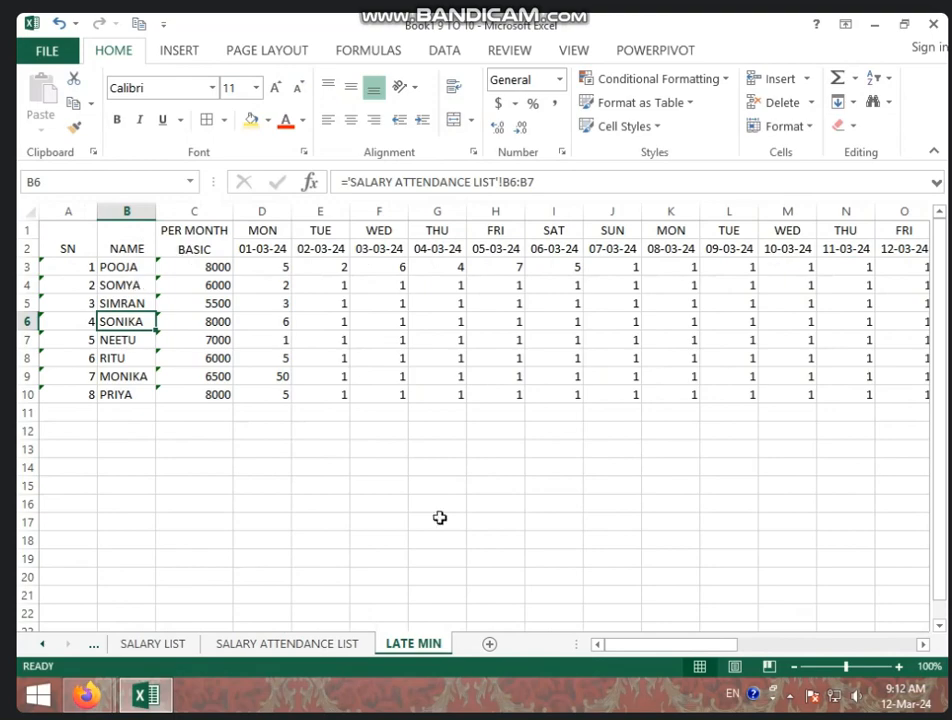
pyautogui.hotkey('ctrl', 'pageup')
pyautogui.click(436, 645)
# Step: Enter a formula in A21 of LATE MIN that links to cell A3 of the SALARY ATTENDANCE LIST sheet
pyautogui.scroll(-3, 160, 428)
pyautogui.click(93, 422)
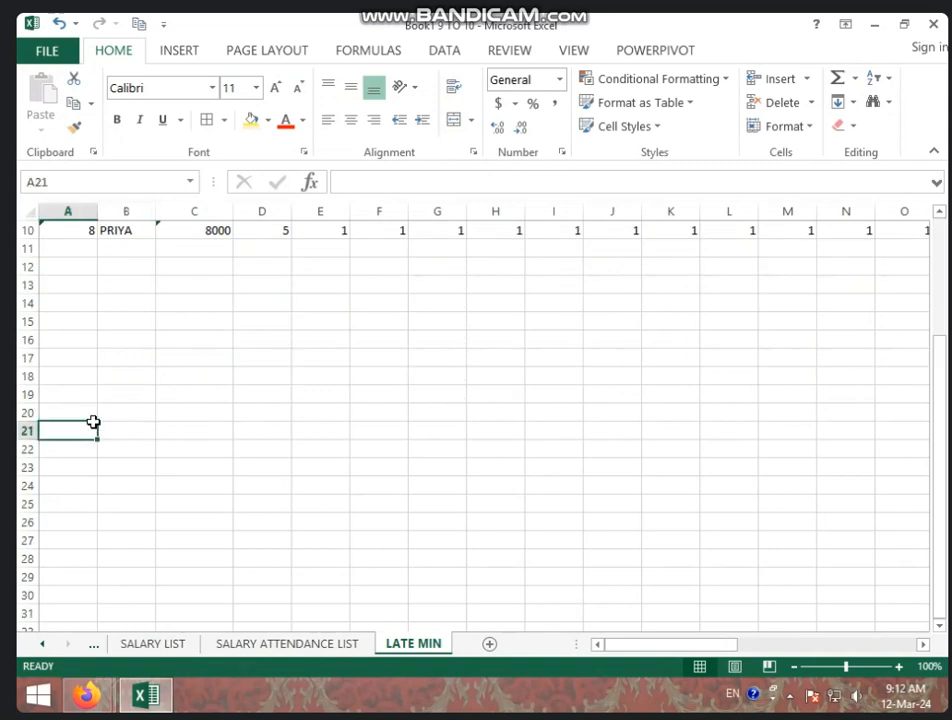
pyautogui.write('=')
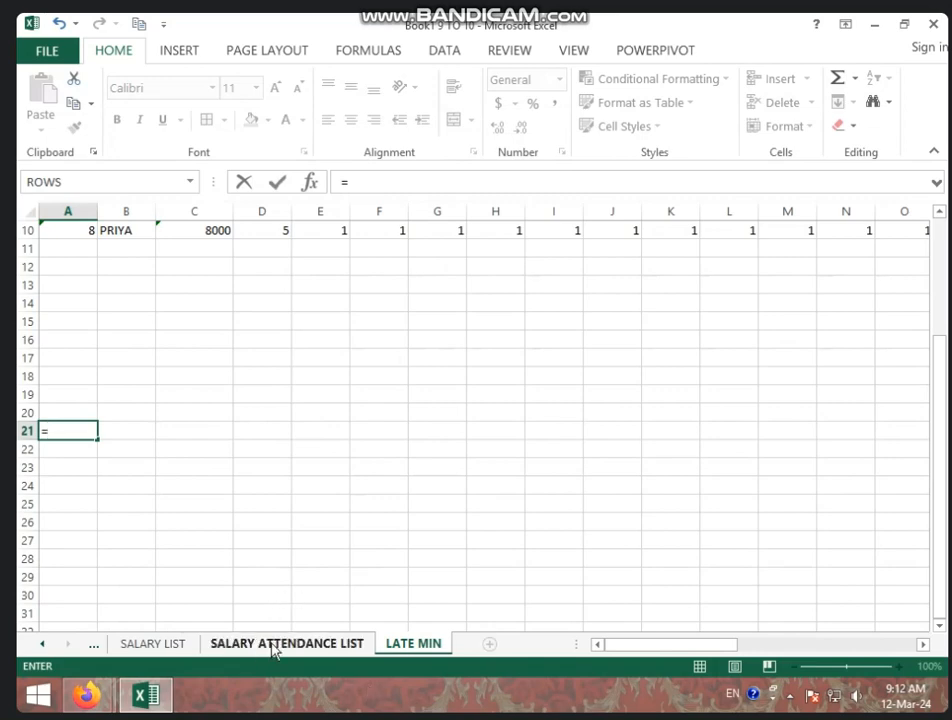
pyautogui.click(279, 648)
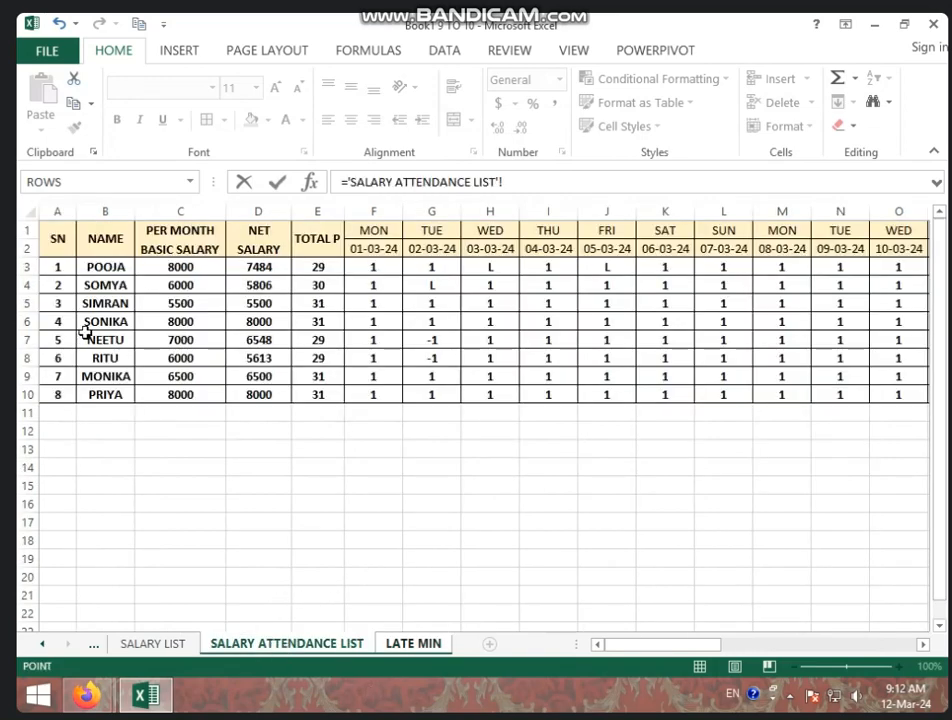
pyautogui.click(60, 268)
pyautogui.press('Return')
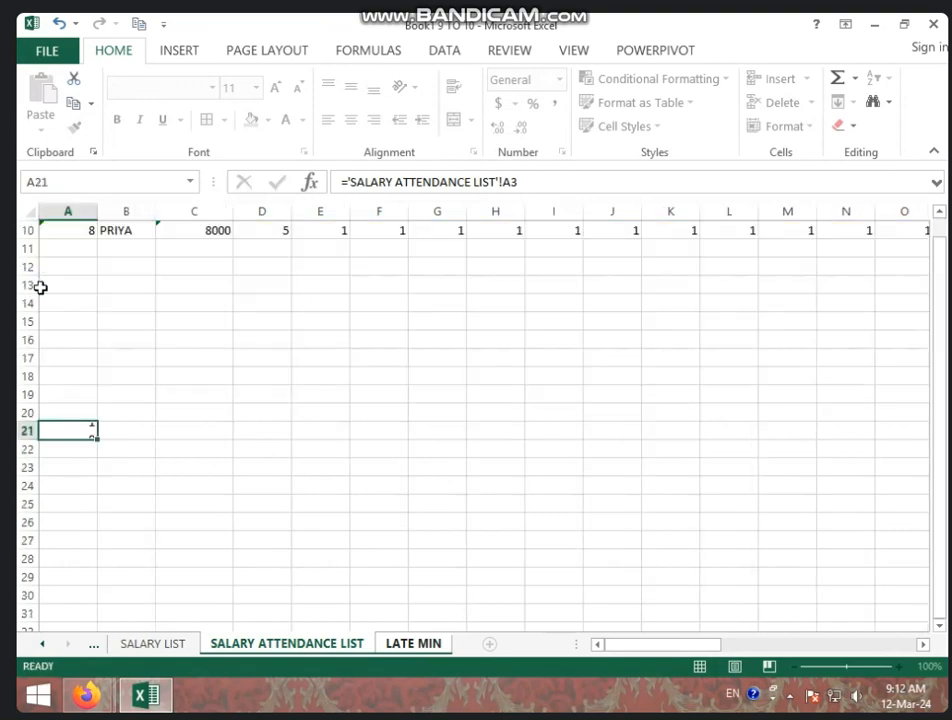
# Step: Fill the link formula from A21 across to F21 and down to row 27
pyautogui.click(82, 431)
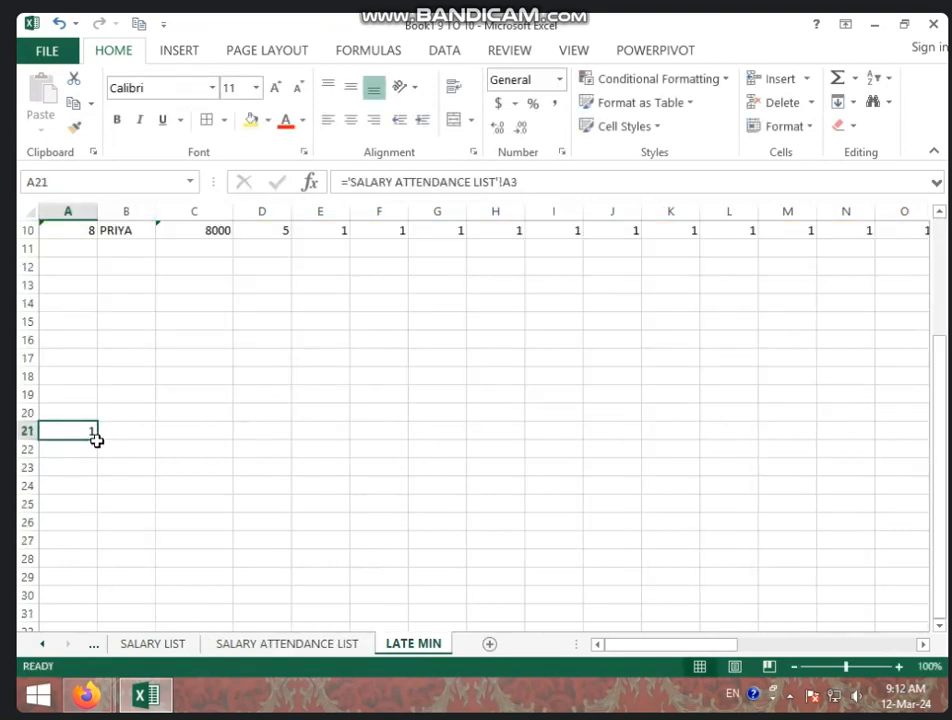
pyautogui.moveTo(98, 440); pyautogui.dragTo(395, 434)
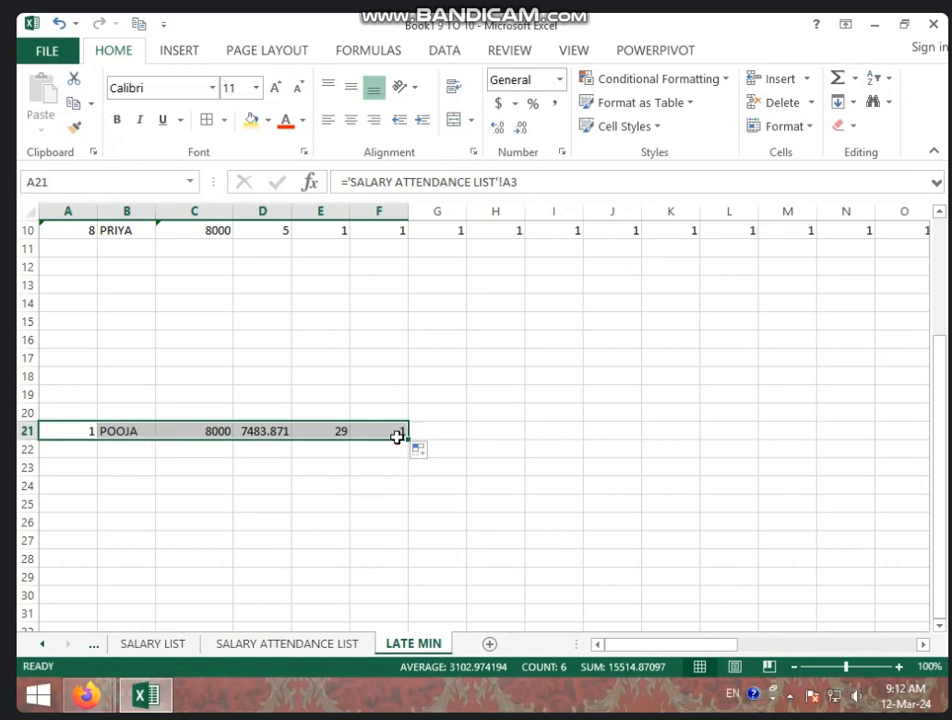
pyautogui.moveTo(409, 440); pyautogui.dragTo(408, 552)
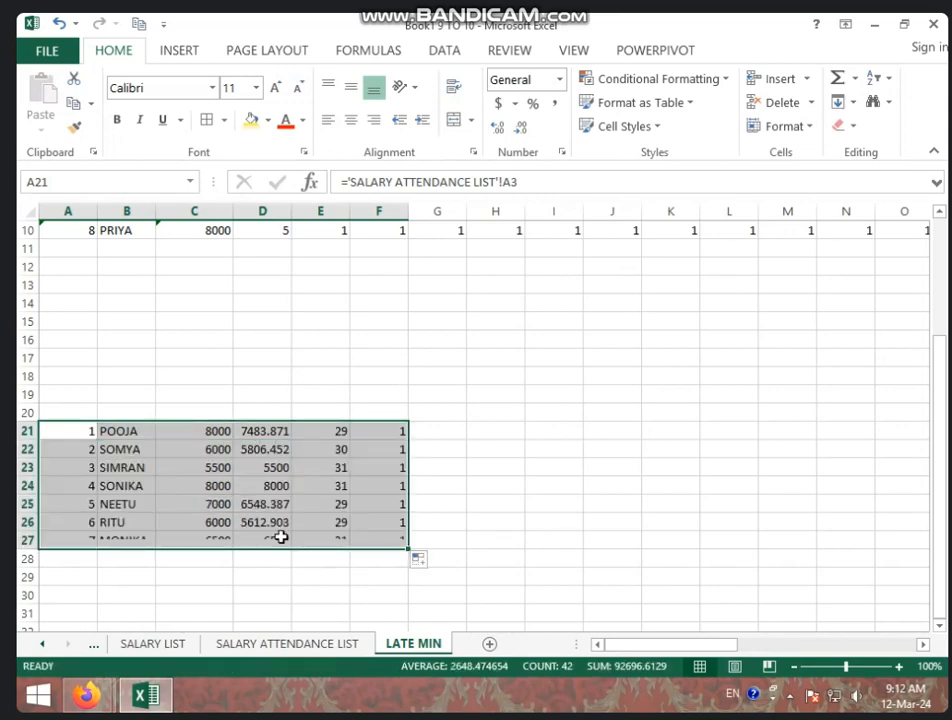
# Step: Compare the linked data with the SALARY ATTENDANCE LIST sheet and clear the practice range A21:F27 on LATE MIN
pyautogui.click(317, 644)
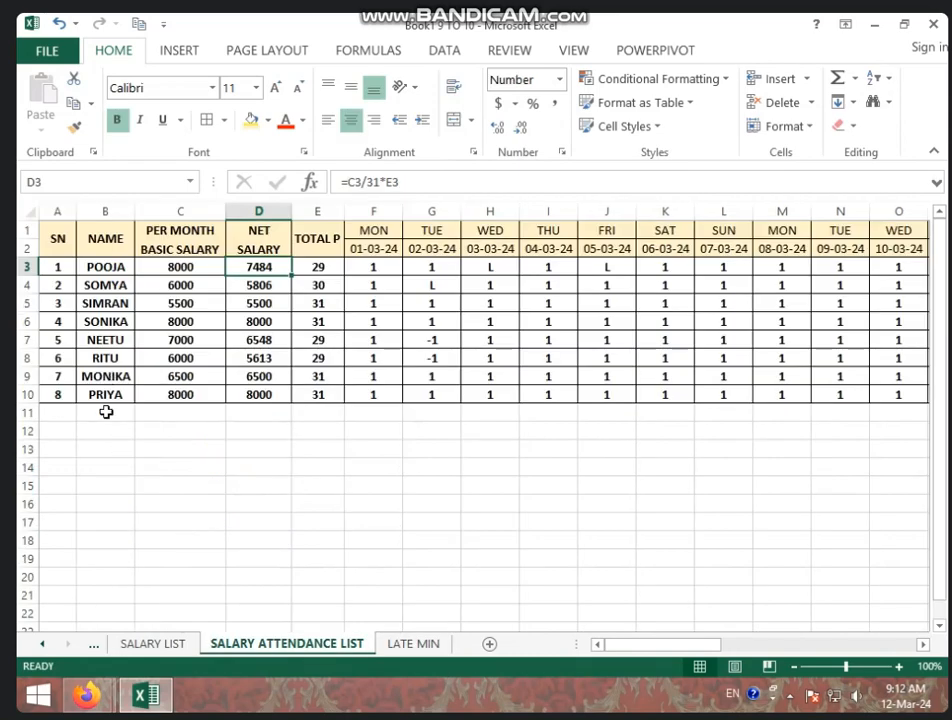
pyautogui.click(413, 643)
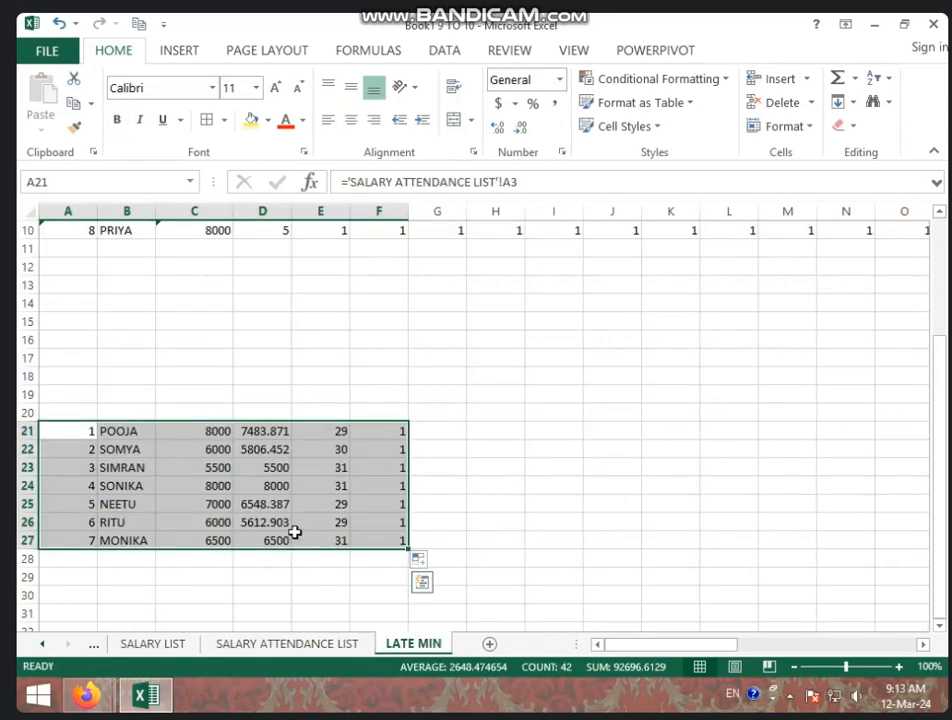
pyautogui.press('Delete')
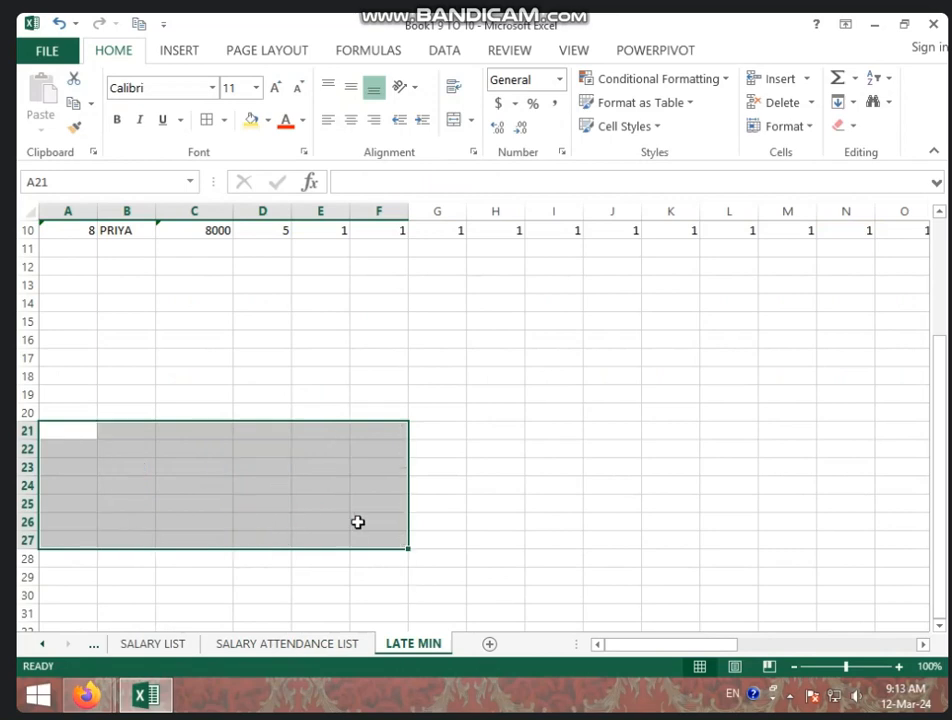
pyautogui.click(472, 452)
pyautogui.scroll(3, 474, 453)
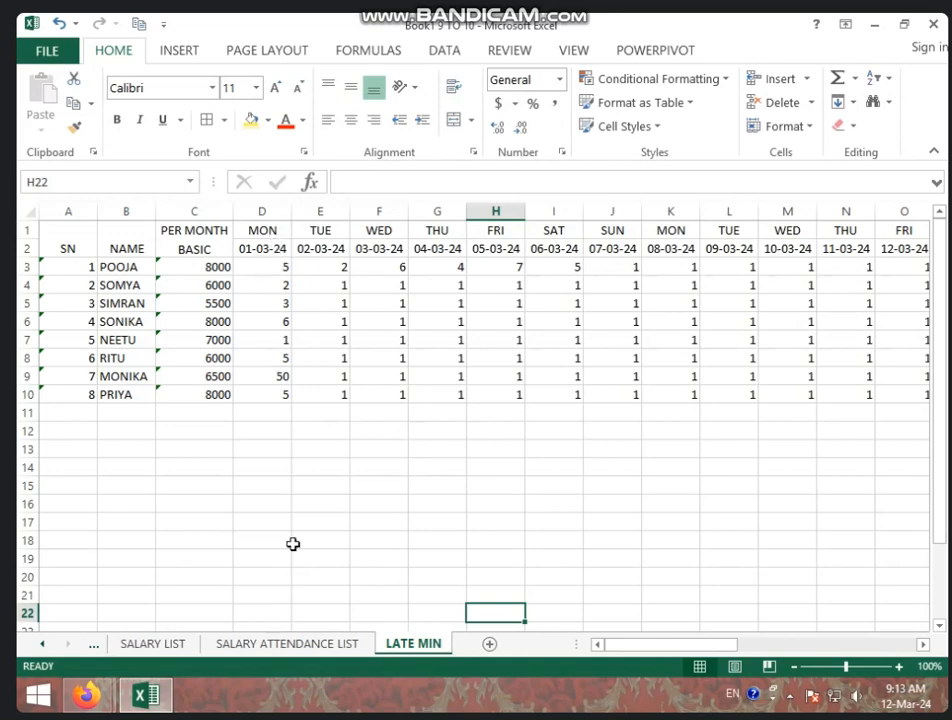
# Step: Compare the date headers of SALARY ATTENDANCE LIST with those of LATE MIN and examine the daily late-minute entries
pyautogui.click(300, 643)
pyautogui.click(371, 246)
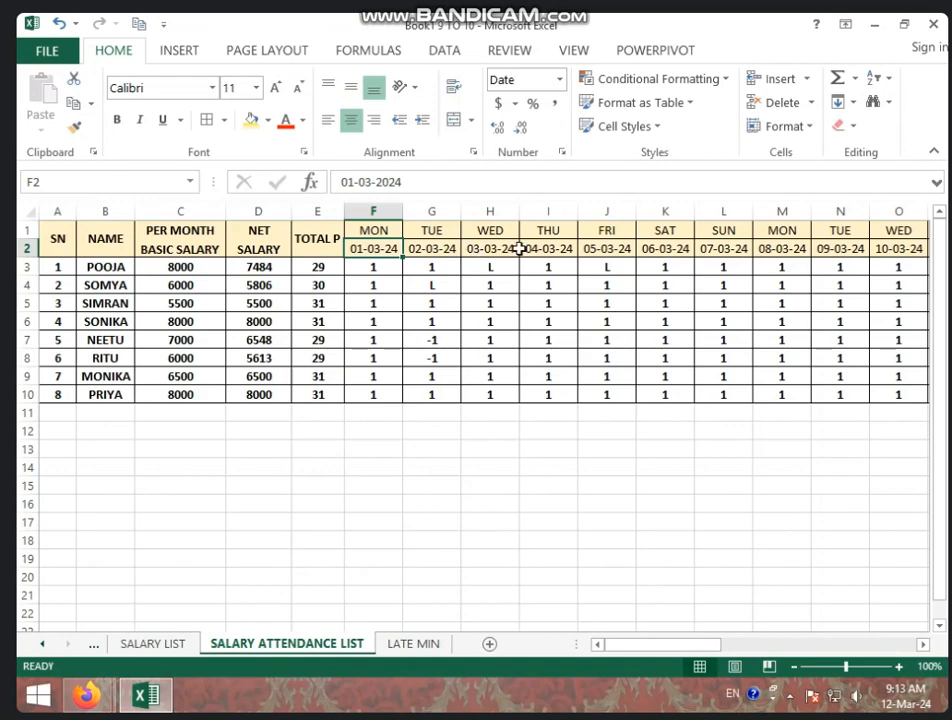
pyautogui.click(433, 645)
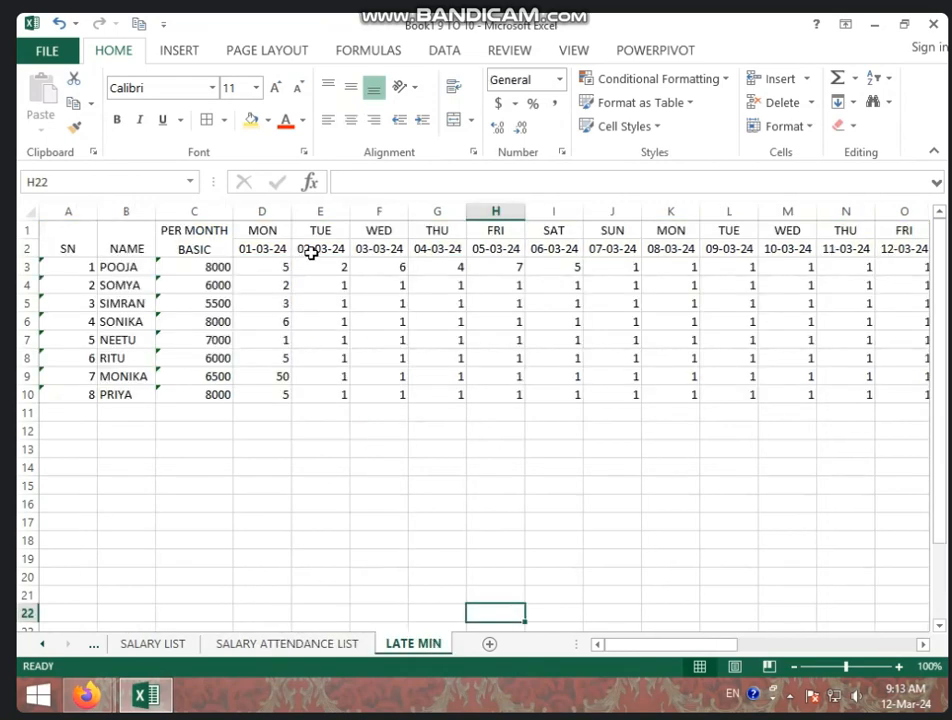
pyautogui.click(442, 302)
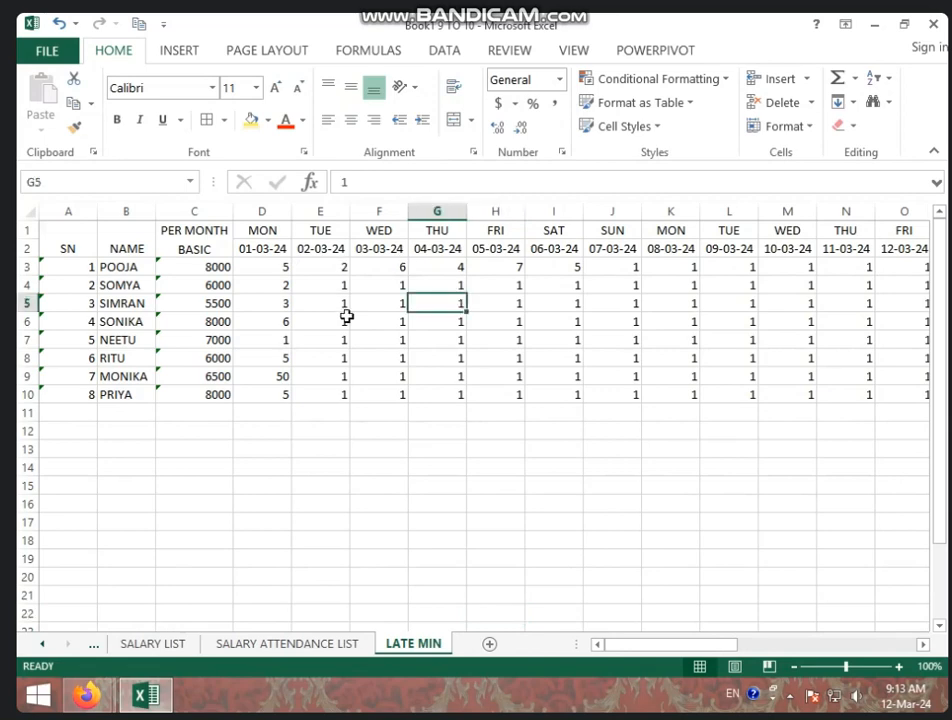
pyautogui.click(273, 267)
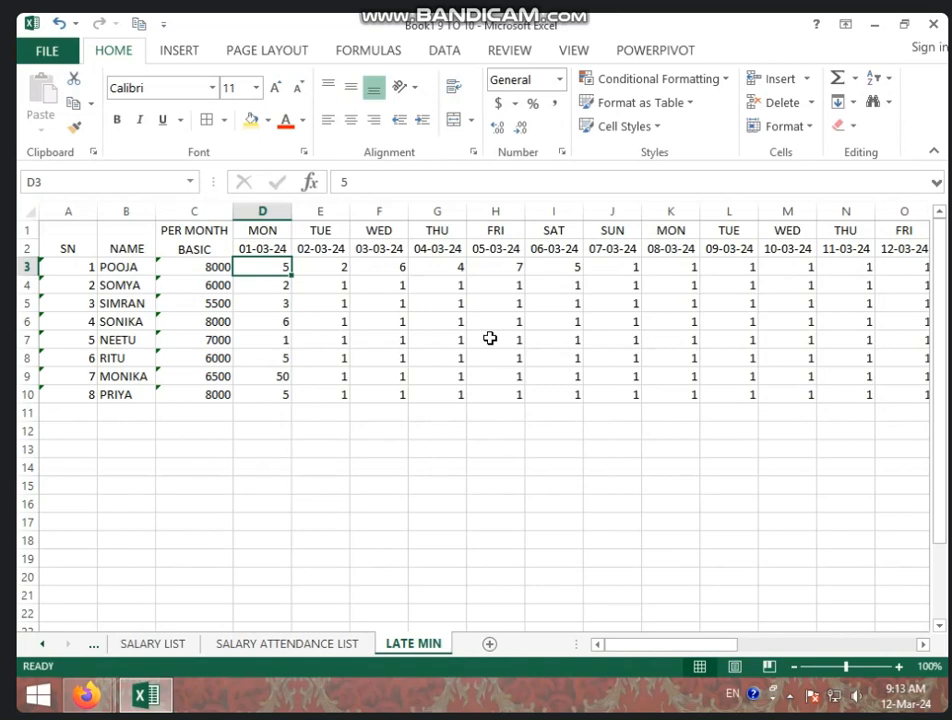
pyautogui.click(625, 285)
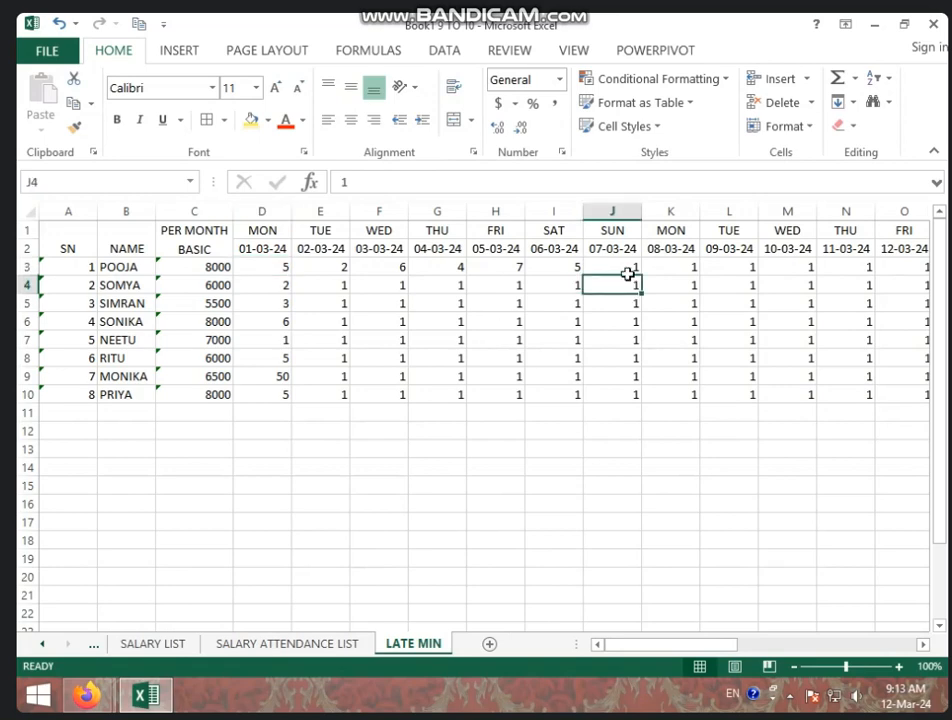
pyautogui.click(620, 273)
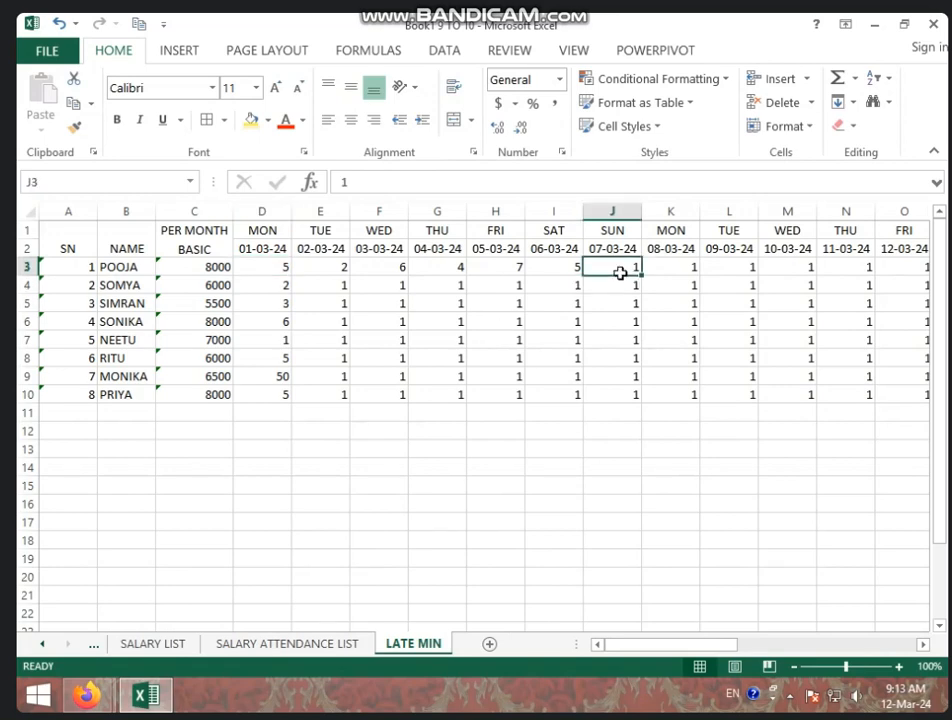
# Step: Check the total formula in AI3 and clear the existing totals under TOTAL LATE MIN from AI3 down
pyautogui.moveTo(655, 649); pyautogui.dragTo(918, 644)
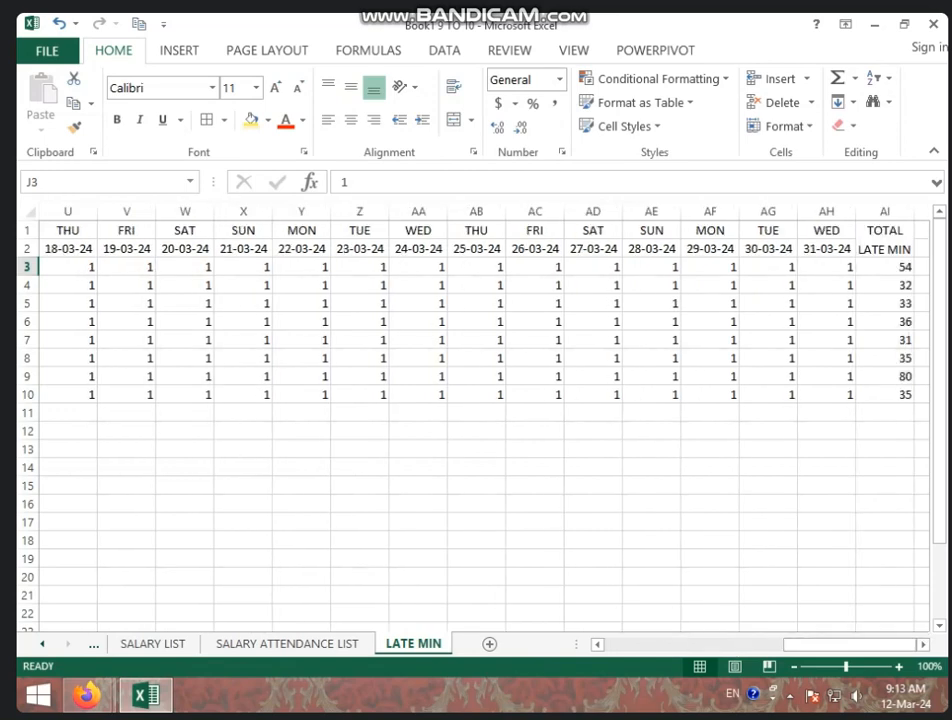
pyautogui.click(923, 645)
pyautogui.click(926, 646)
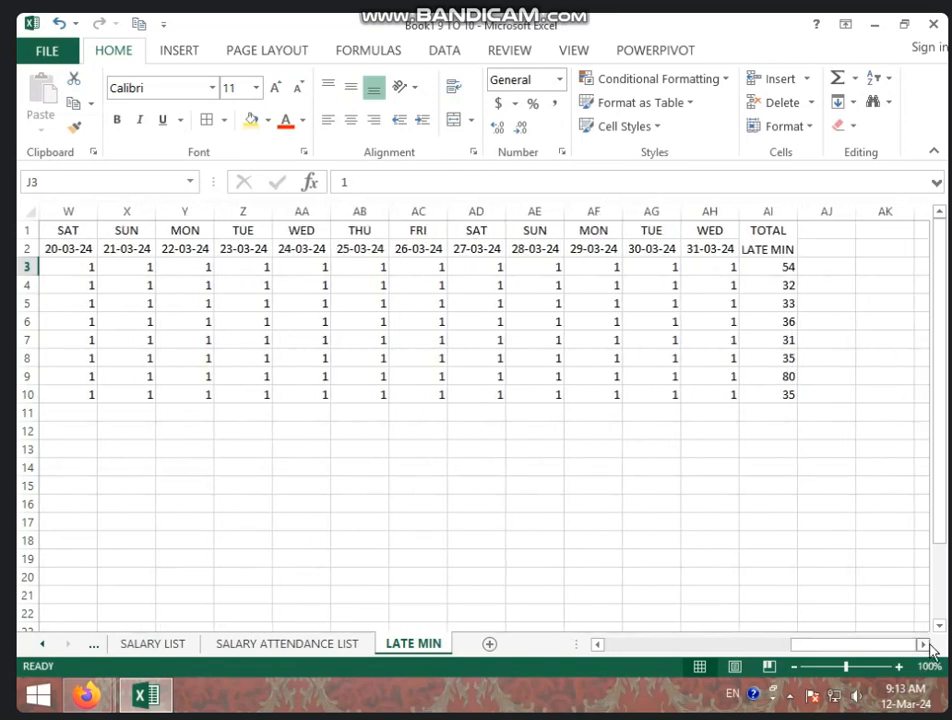
pyautogui.click(926, 645)
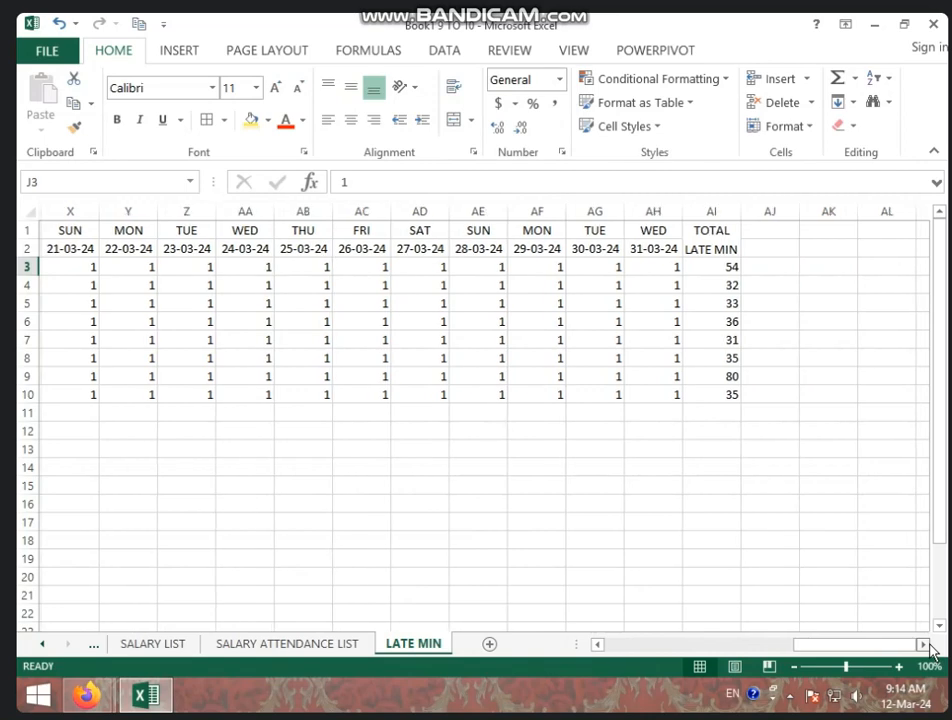
pyautogui.click(926, 645)
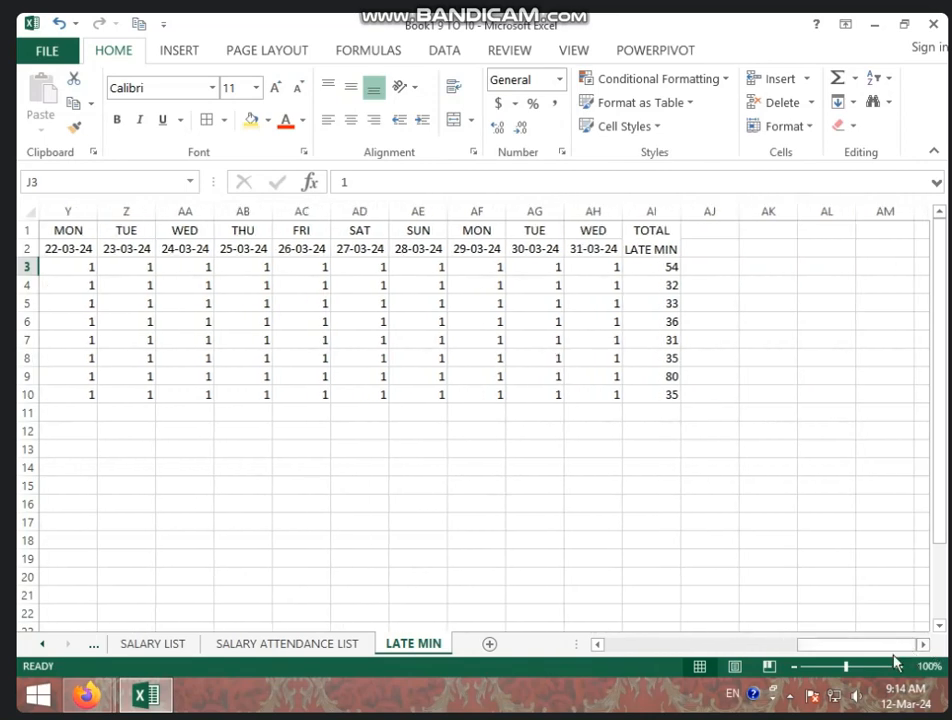
pyautogui.moveTo(893, 645)
pyautogui.mouseDown()
pyautogui.moveTo(573, 636)
pyautogui.moveTo(742, 648)
pyautogui.moveTo(918, 621)
pyautogui.moveTo(905, 645)
pyautogui.mouseUp()
pyautogui.click(922, 644)
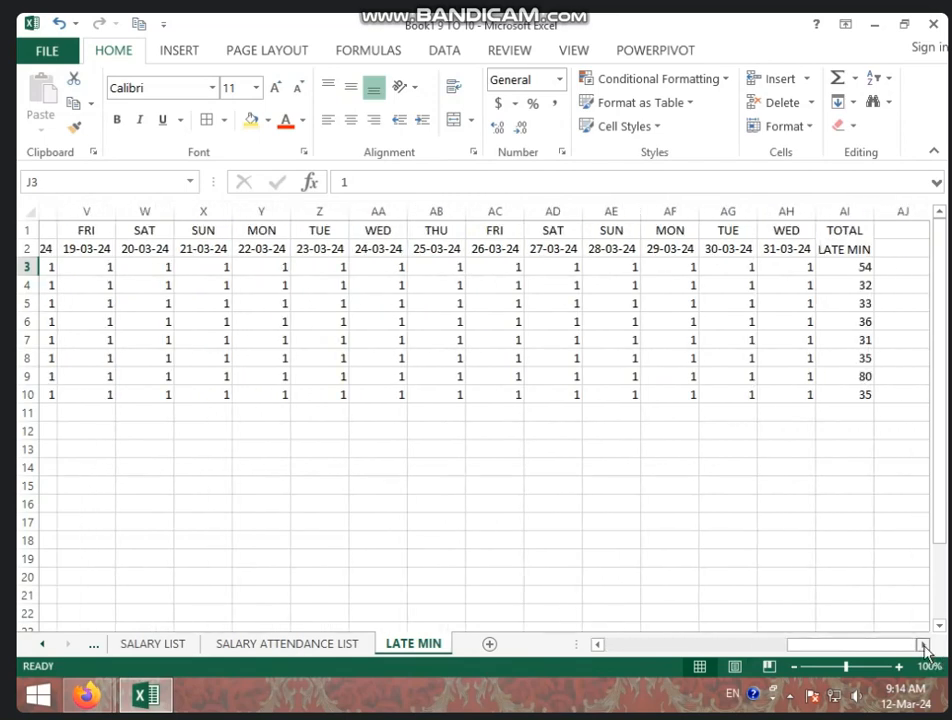
pyautogui.click(922, 644)
pyautogui.click(779, 256)
pyautogui.click(781, 268)
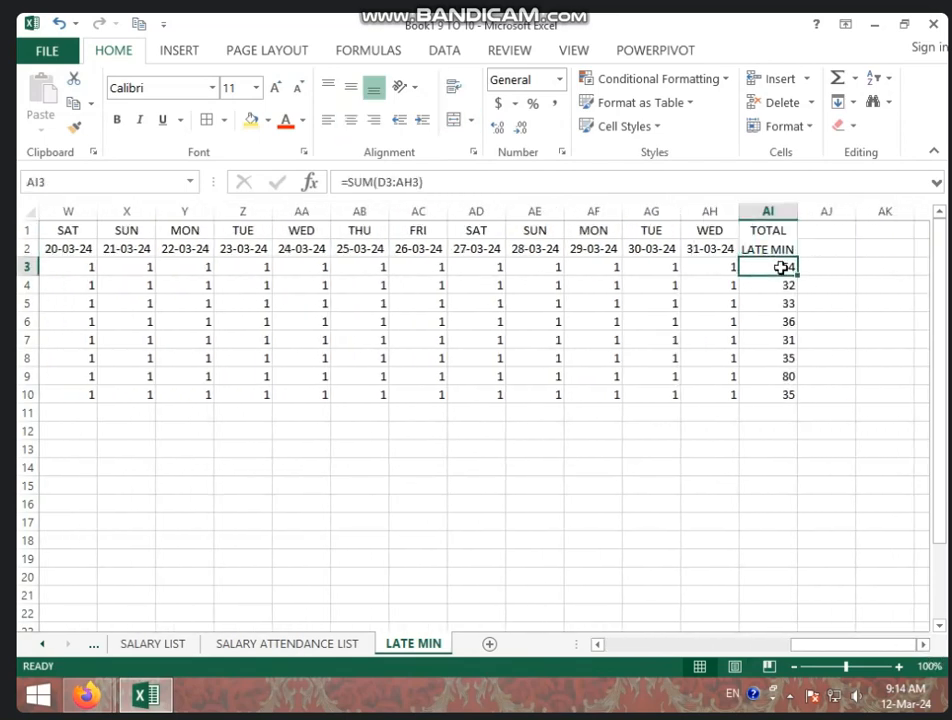
pyautogui.moveTo(775, 268); pyautogui.dragTo(762, 430)
pyautogui.press('Delete')
# Step: Total the first employee's late minutes in AI3 with =SUM(D3:AH3) and fill the formula down to AI10
pyautogui.click(776, 269)
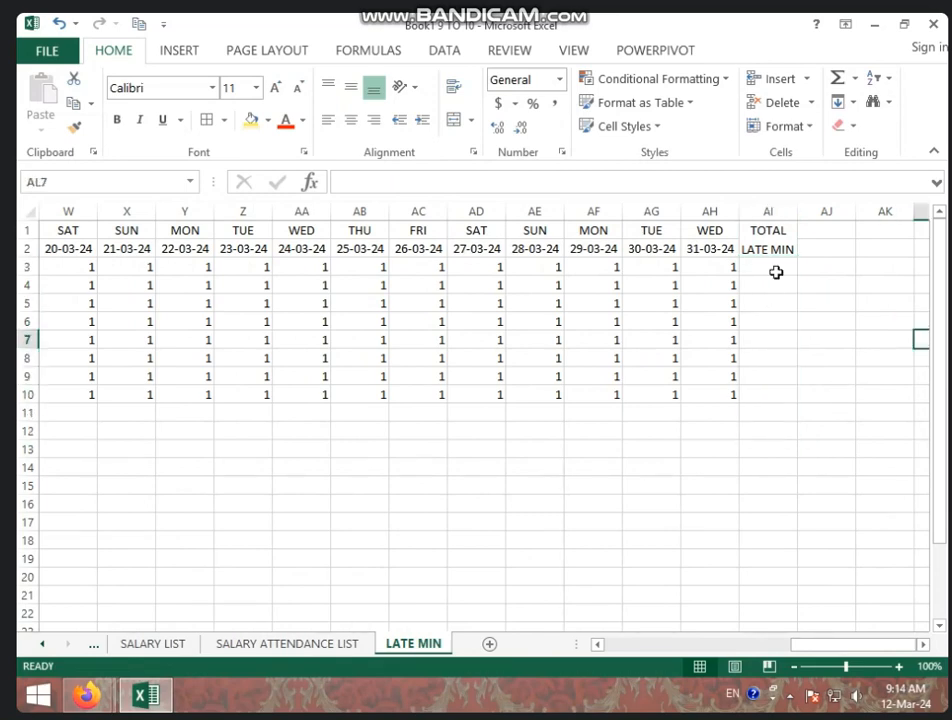
pyautogui.write('=')
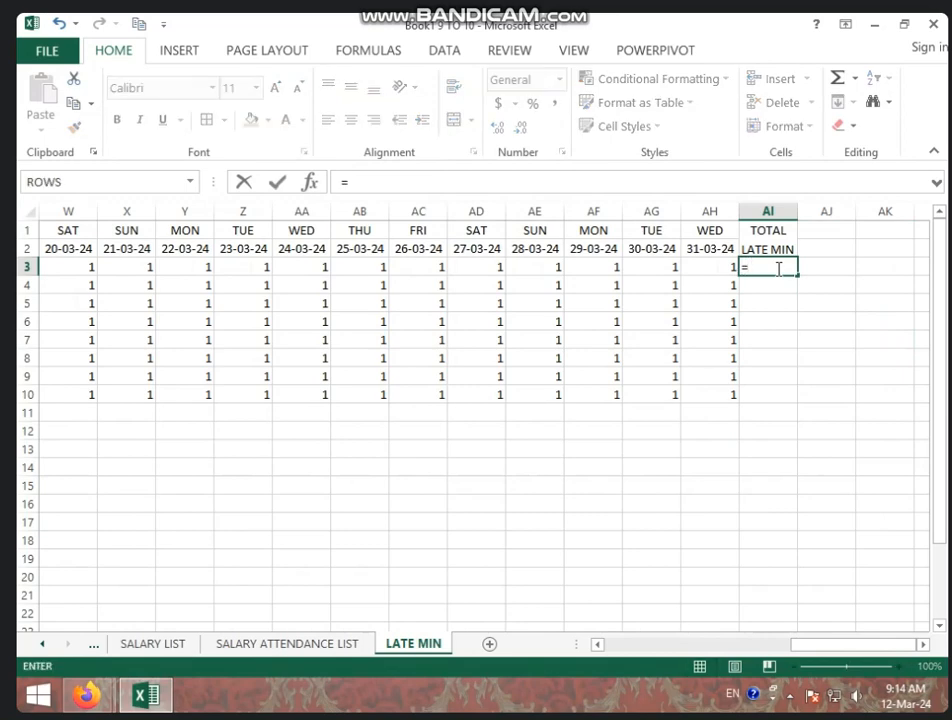
pyautogui.write('SUM')
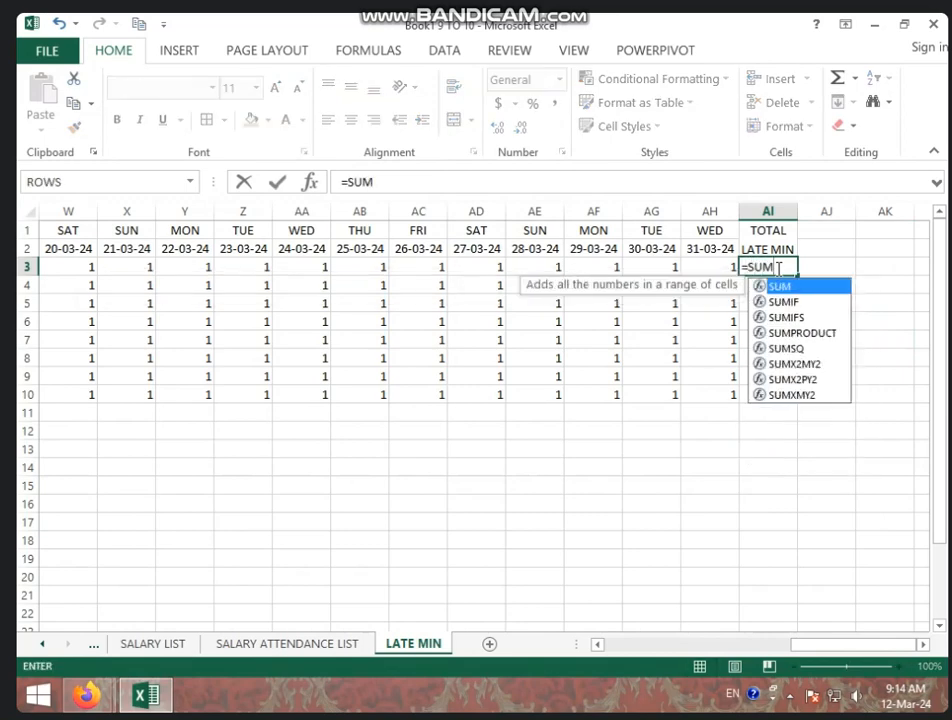
pyautogui.write('(')
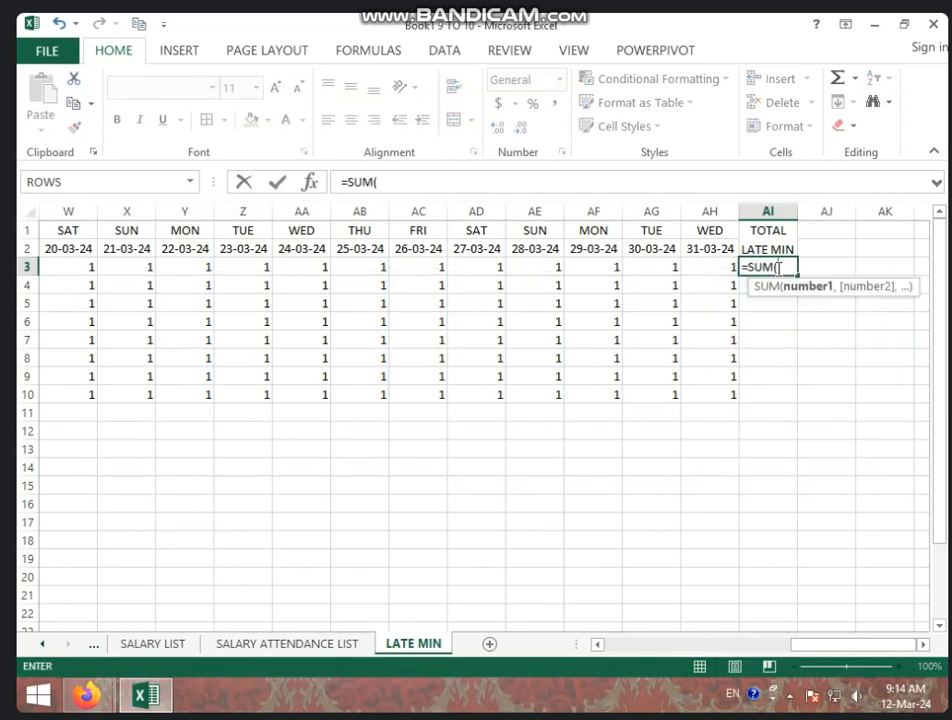
pyautogui.moveTo(841, 648); pyautogui.dragTo(487, 606)
pyautogui.moveTo(289, 267); pyautogui.dragTo(772, 259)
pyautogui.write(')')
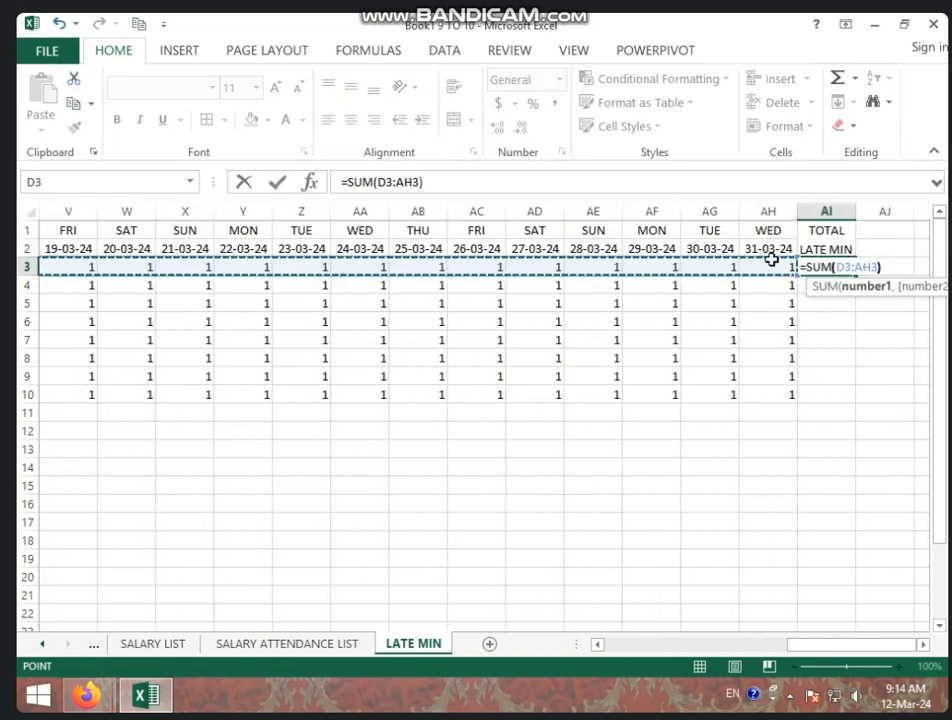
pyautogui.press('Return')
pyautogui.click(848, 265)
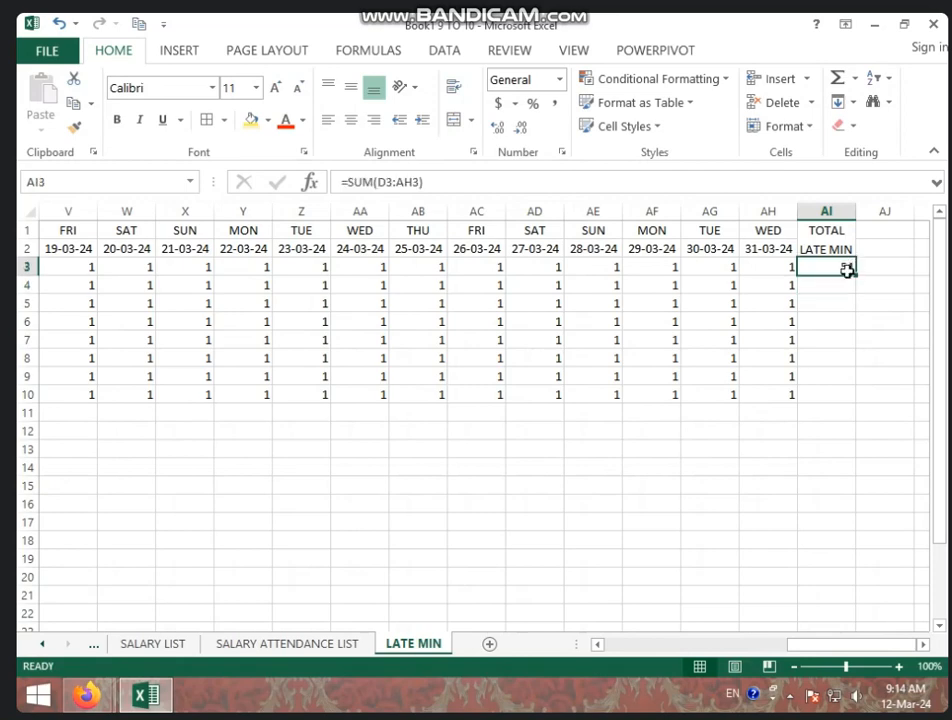
pyautogui.moveTo(856, 276); pyautogui.dragTo(856, 400)
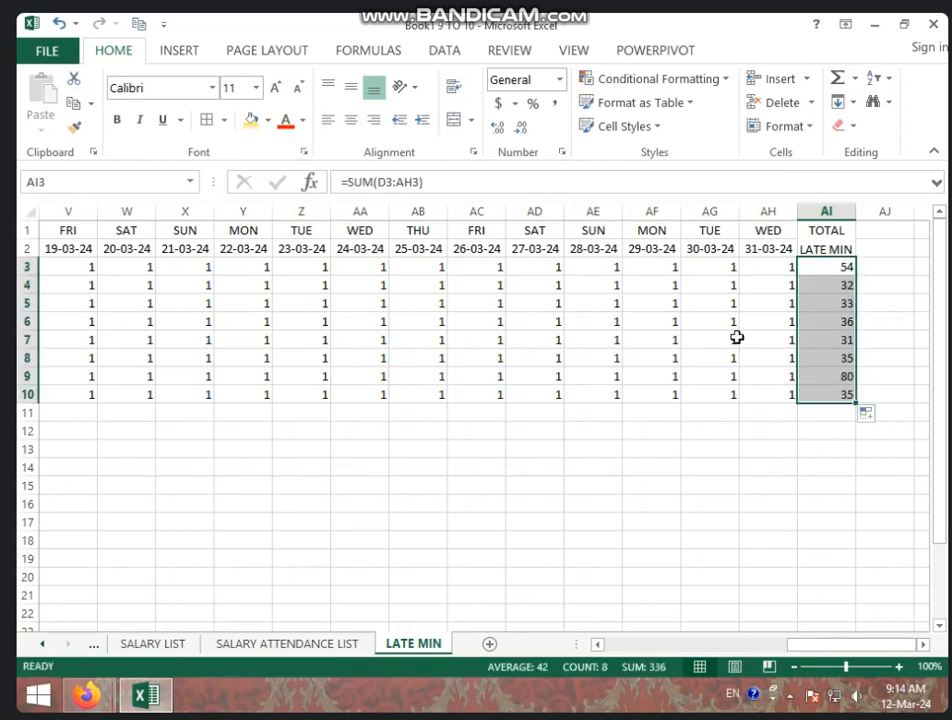
# Step: Set the first employee's late minutes for 29-03-24 in AF3 to 30
pyautogui.click(659, 265)
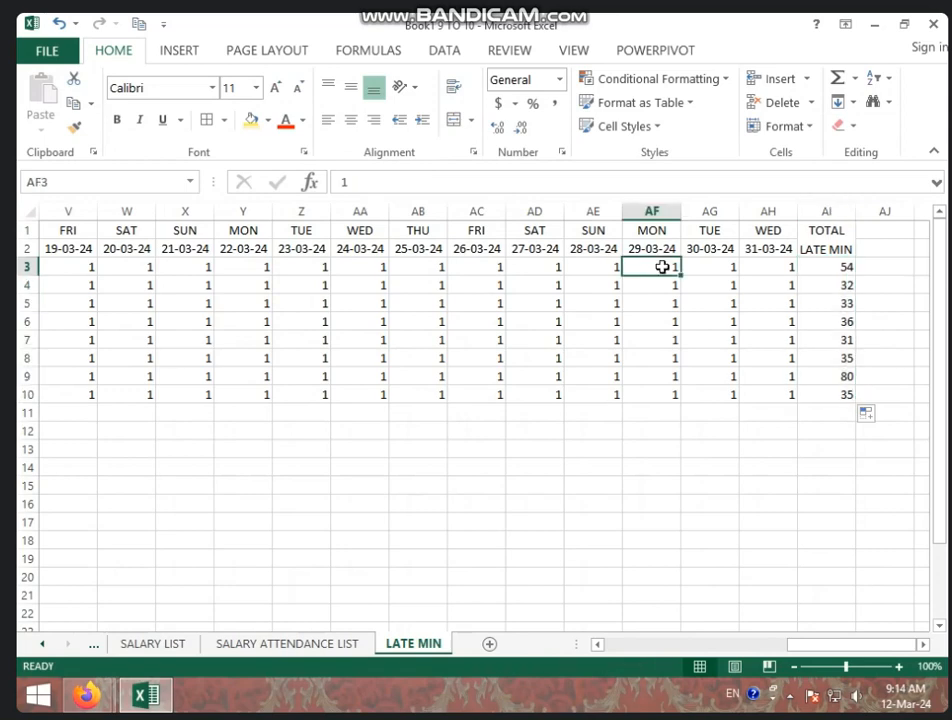
pyautogui.write('30')
pyautogui.click(709, 320)
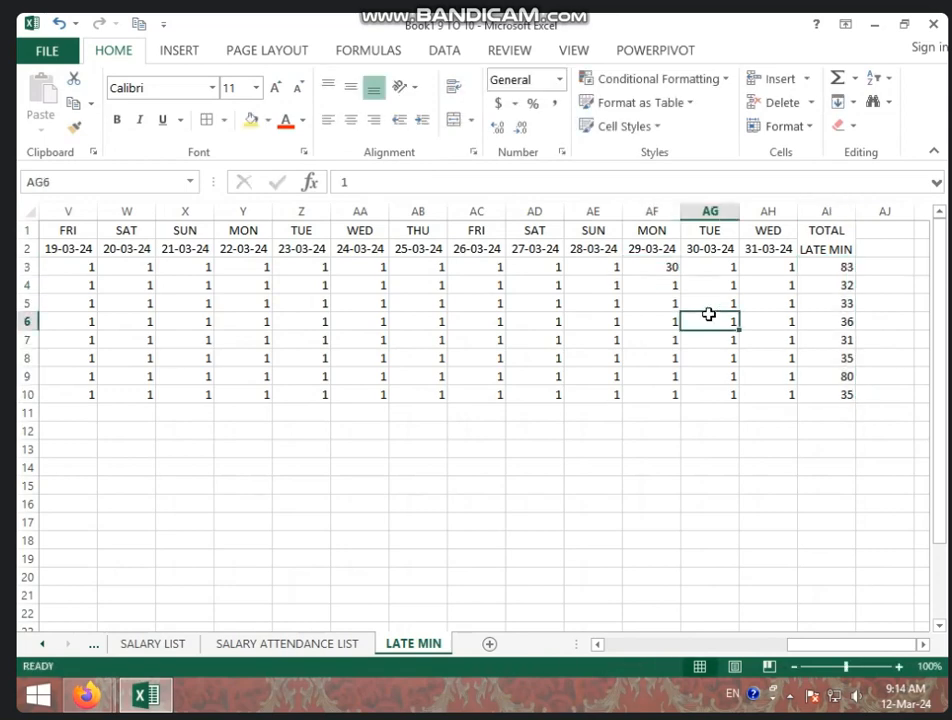
# Step: Check the first employee's total formula in AI3 against the daily late-minute entries in the row
pyautogui.click(831, 272)
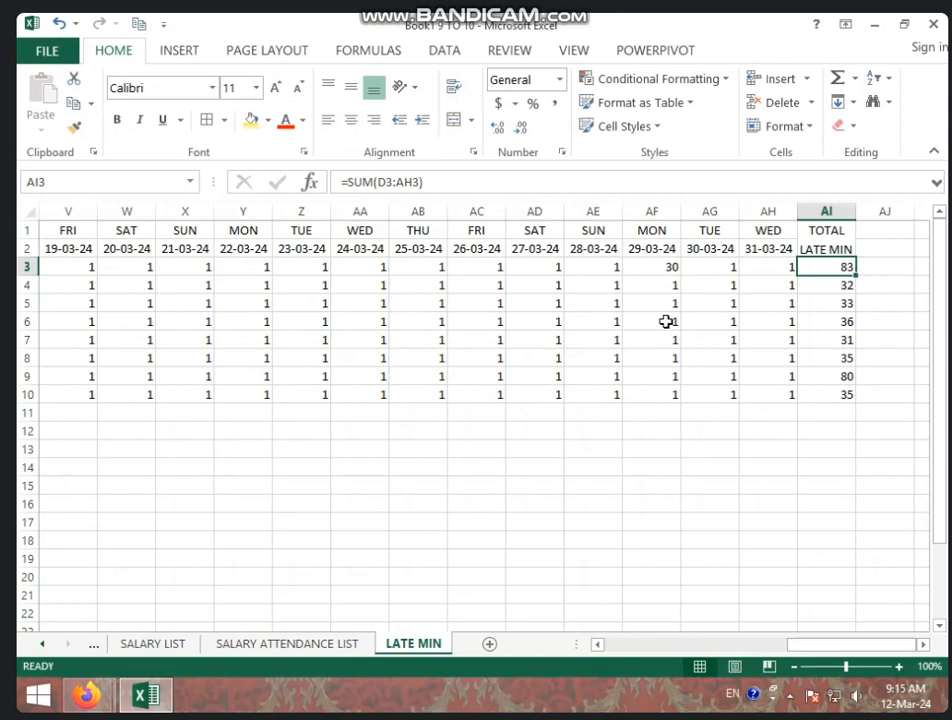
pyautogui.moveTo(893, 645); pyautogui.dragTo(655, 647)
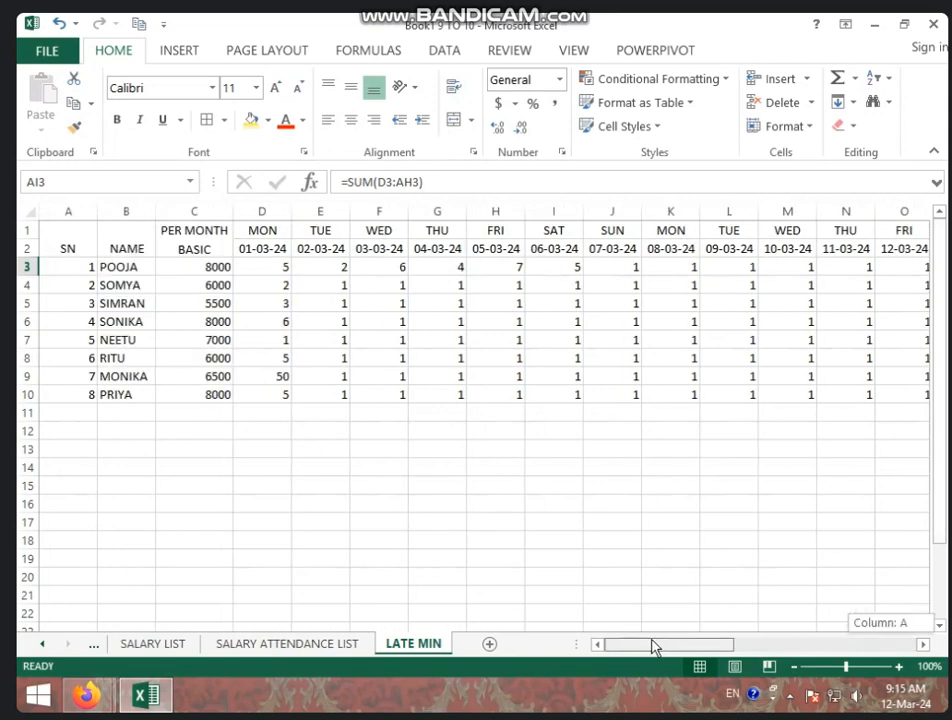
pyautogui.moveTo(655, 647); pyautogui.dragTo(875, 548)
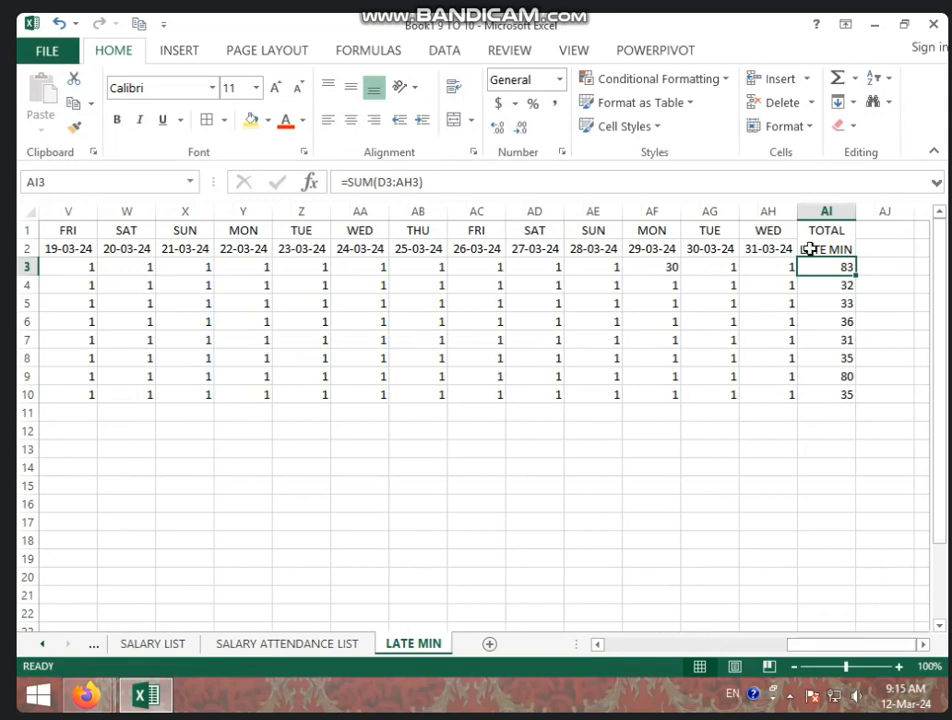
pyautogui.moveTo(826, 208); pyautogui.dragTo(857, 210)
pyautogui.rightClick(705, 218)
pyautogui.click(776, 348)
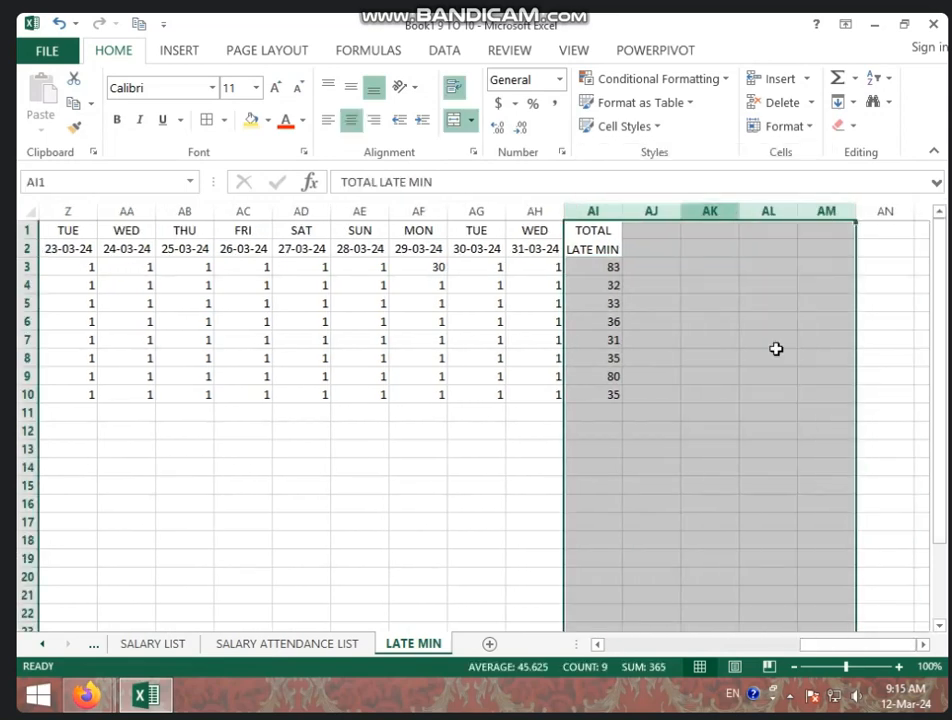
pyautogui.click(741, 351)
pyautogui.moveTo(597, 232); pyautogui.dragTo(819, 225)
pyautogui.click(718, 249)
pyautogui.rightClick(714, 211)
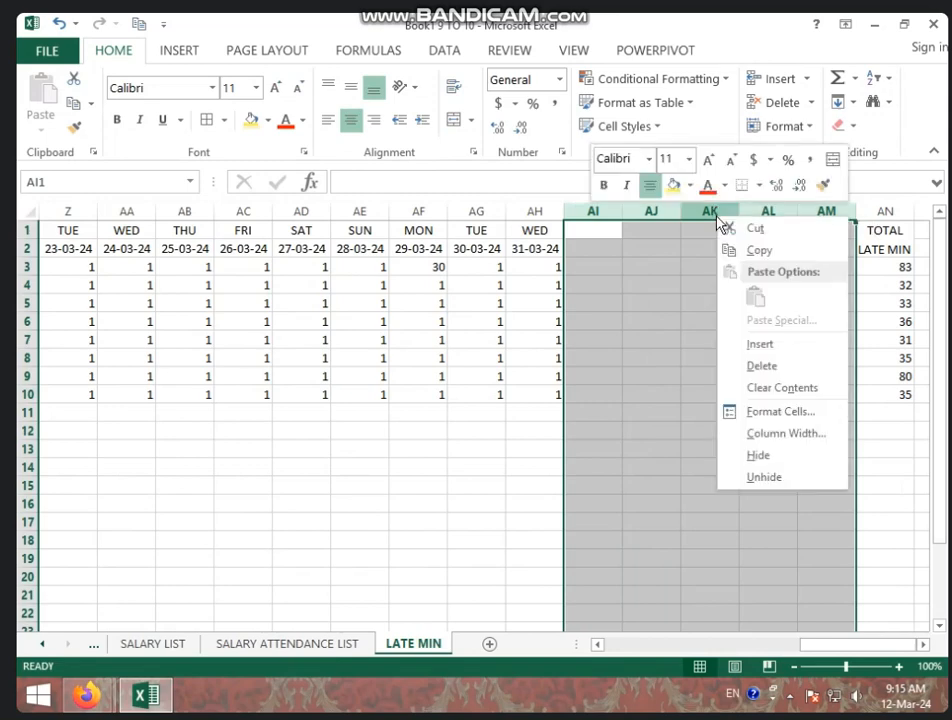
pyautogui.click(792, 355)
pyautogui.click(710, 284)
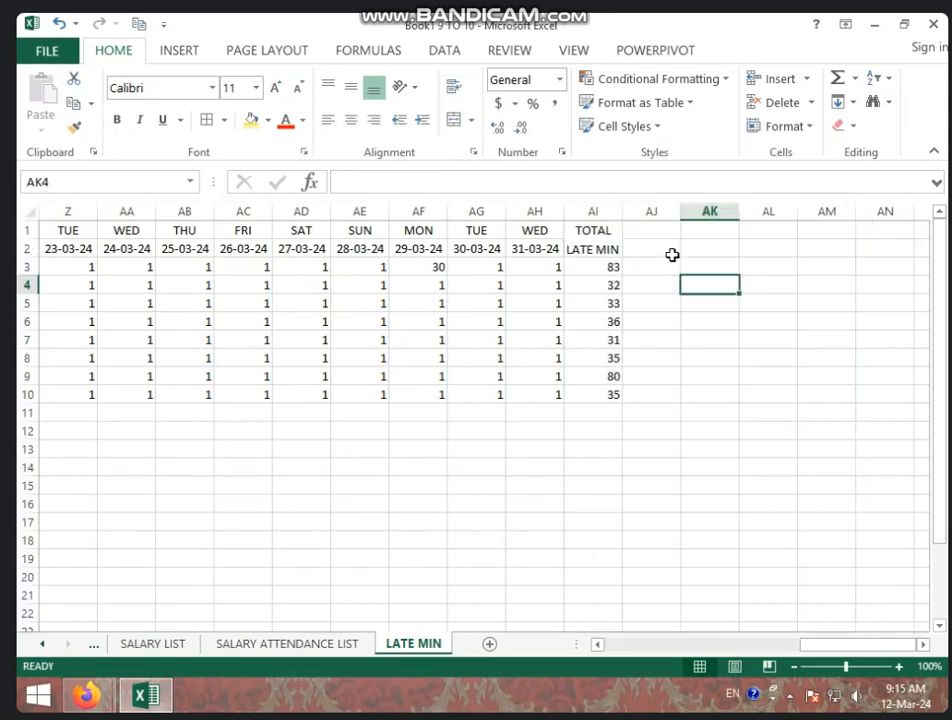
# Step: Merge and center the header cells AJ1:AJ2, AK1:AK2 and AL1:AL2 as three separate blocks
pyautogui.moveTo(652, 234); pyautogui.dragTo(699, 251)
pyautogui.click(667, 283)
pyautogui.click(651, 233)
pyautogui.click(454, 120)
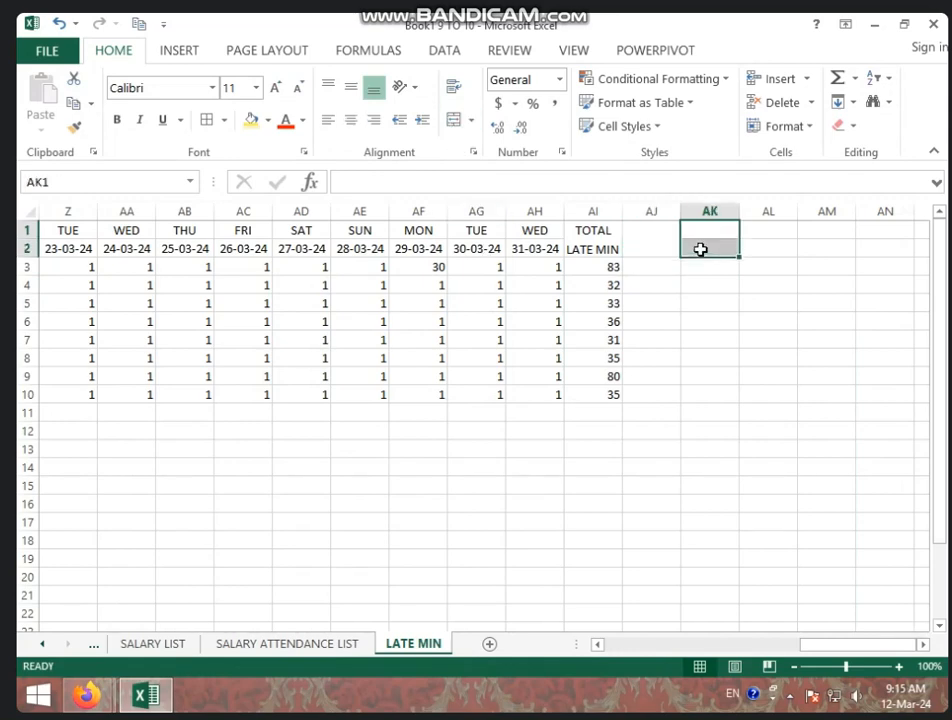
pyautogui.click(454, 121)
pyautogui.moveTo(763, 229); pyautogui.dragTo(763, 245)
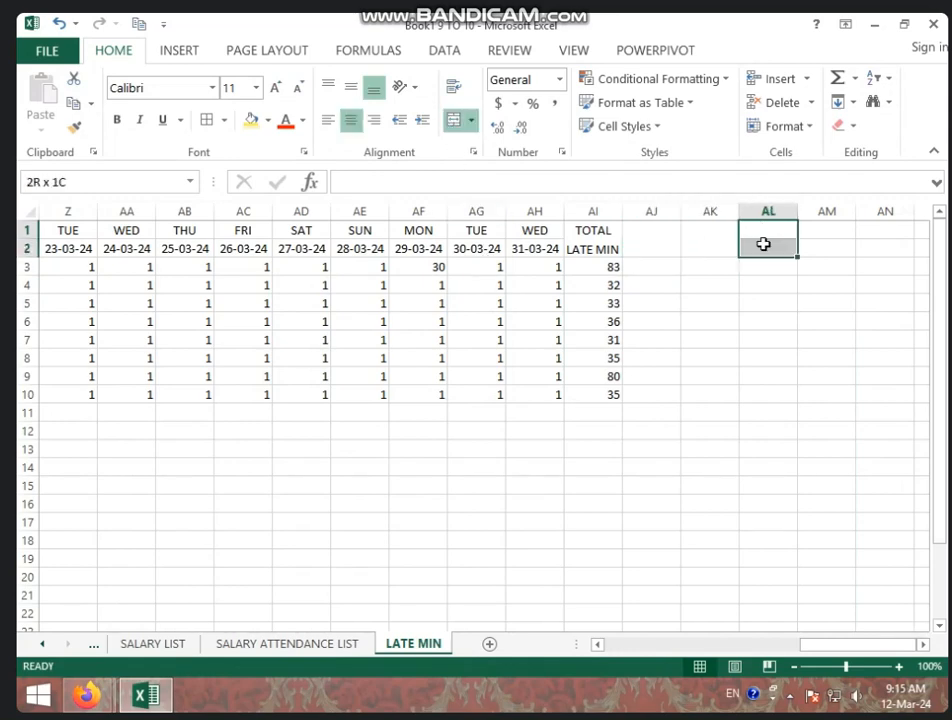
pyautogui.click(455, 125)
pyautogui.click(652, 300)
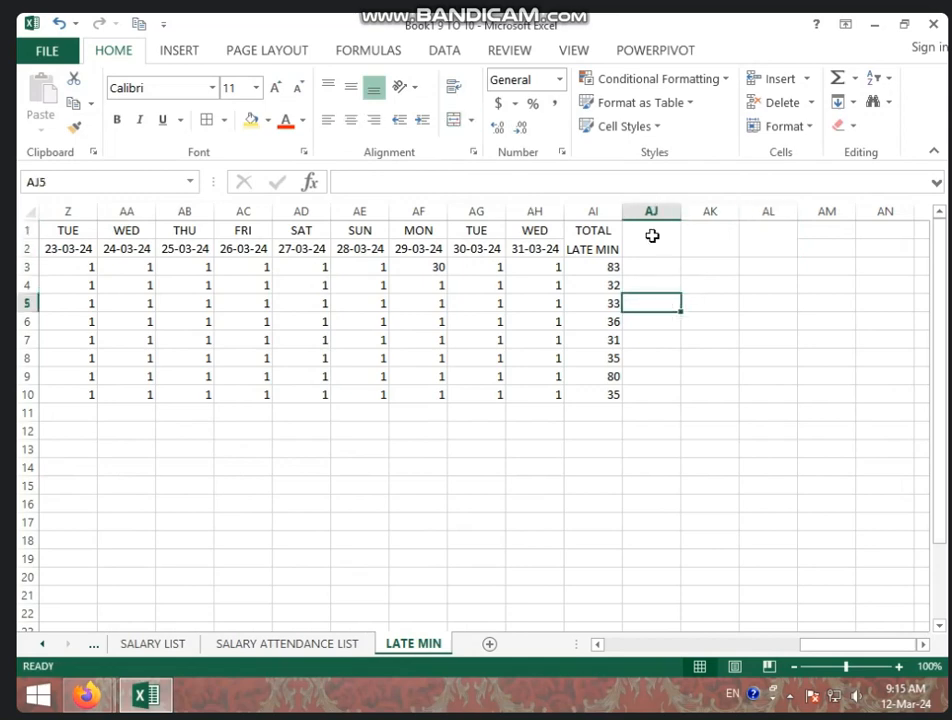
# Step: Enter the header PER LEAVE AMT in AJ1, wrap its text and widen column AJ slightly to fit it on two lines
pyautogui.click(652, 236)
pyautogui.write('PER')
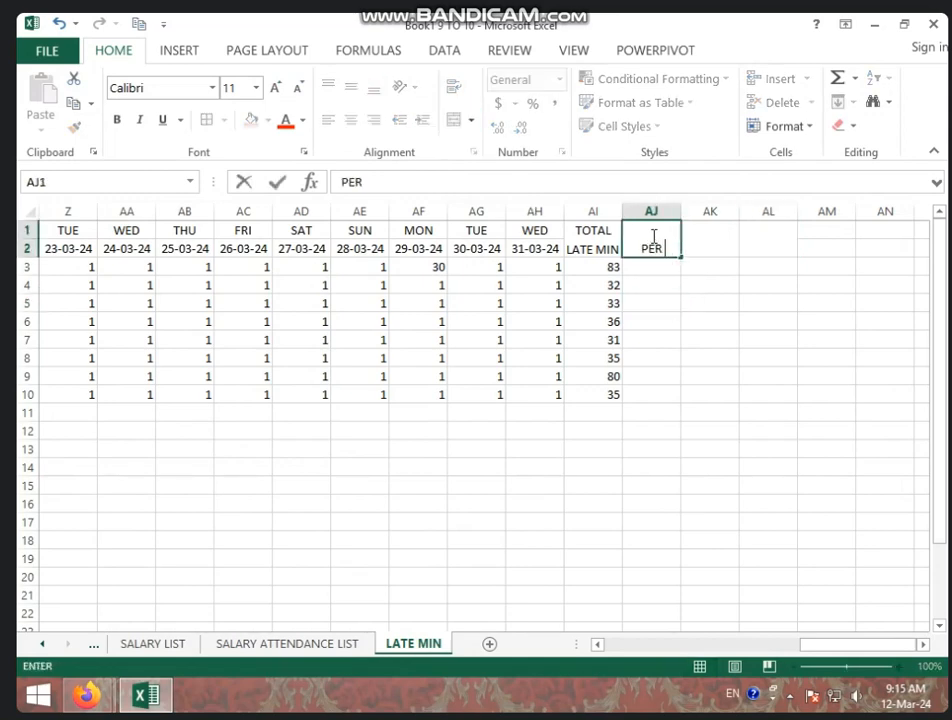
pyautogui.write(' LEAVE AMT')
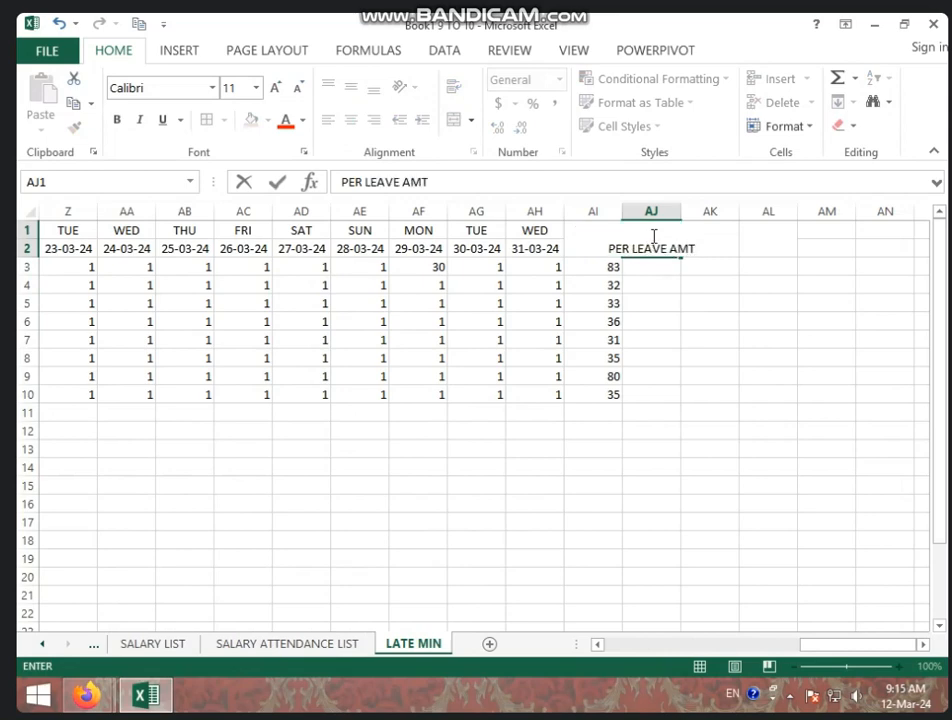
pyautogui.click(697, 274)
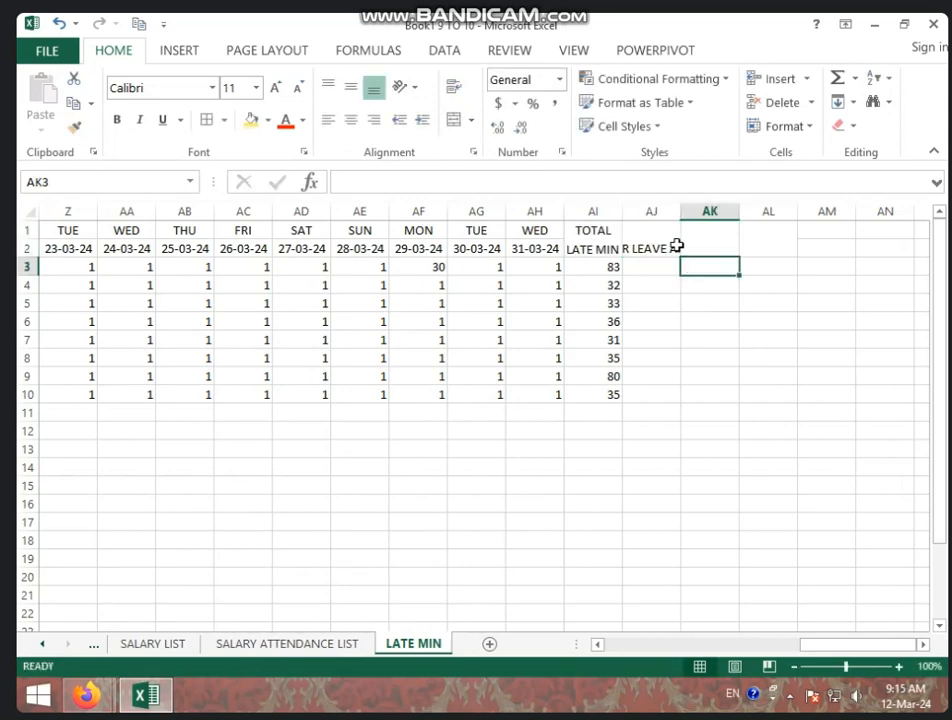
pyautogui.click(676, 245)
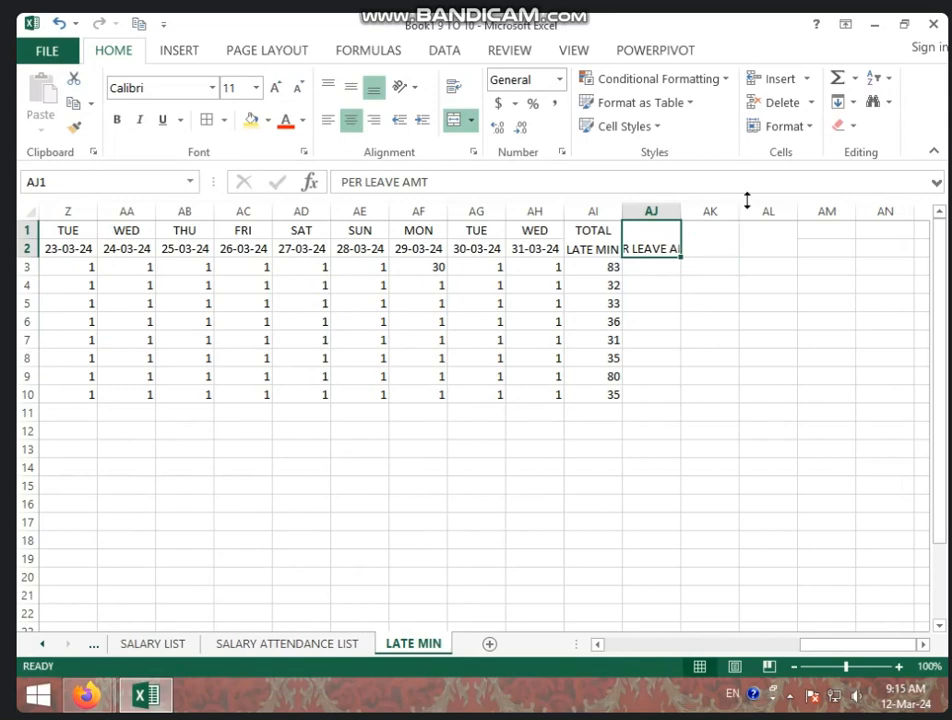
pyautogui.click(454, 87)
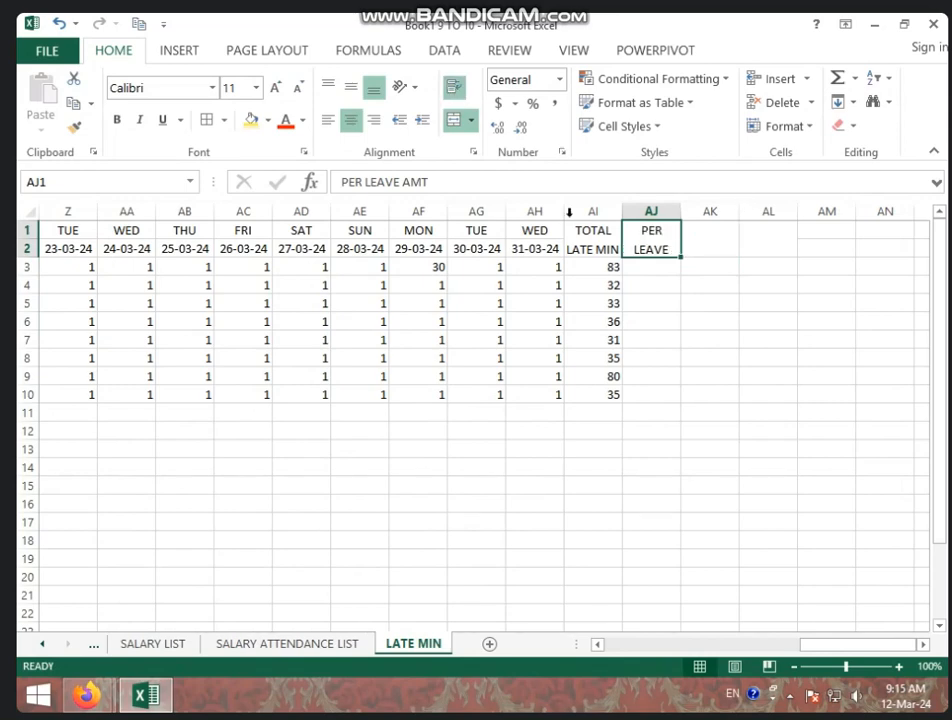
pyautogui.moveTo(681, 211); pyautogui.dragTo(687, 211)
# Step: Enter the header PER ABS AMT in AK1 and wrap its text
pyautogui.click(703, 241)
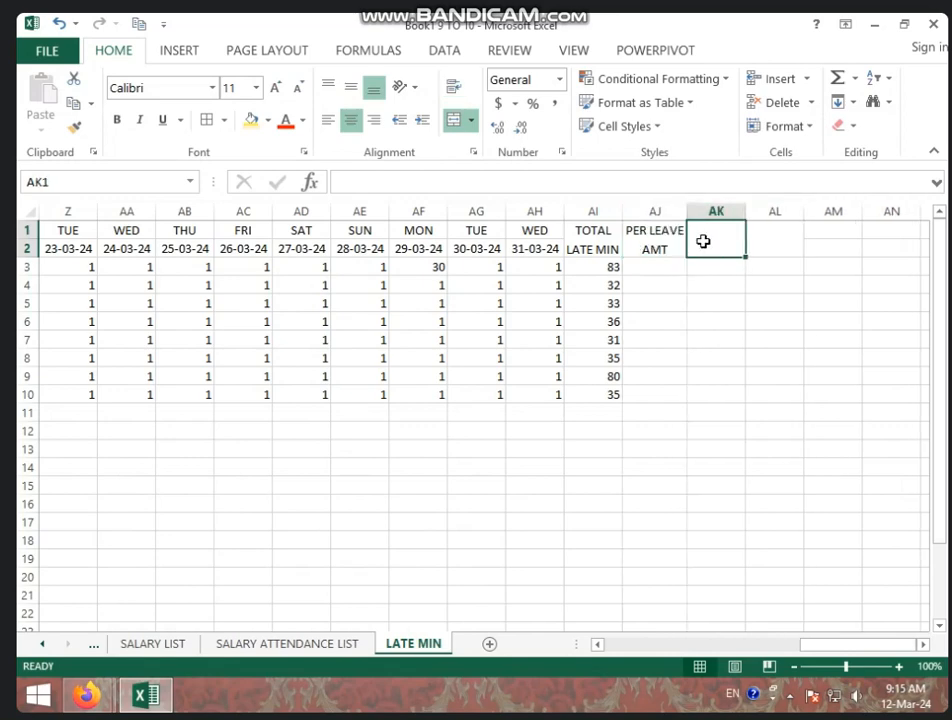
pyautogui.write('PER A')
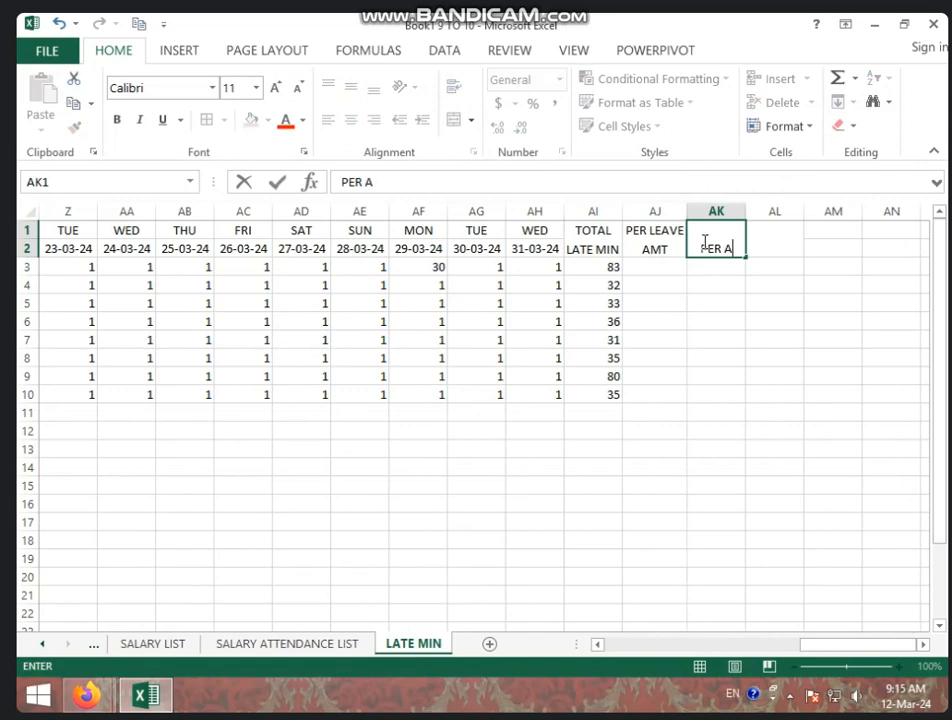
pyautogui.write('BS AMT')
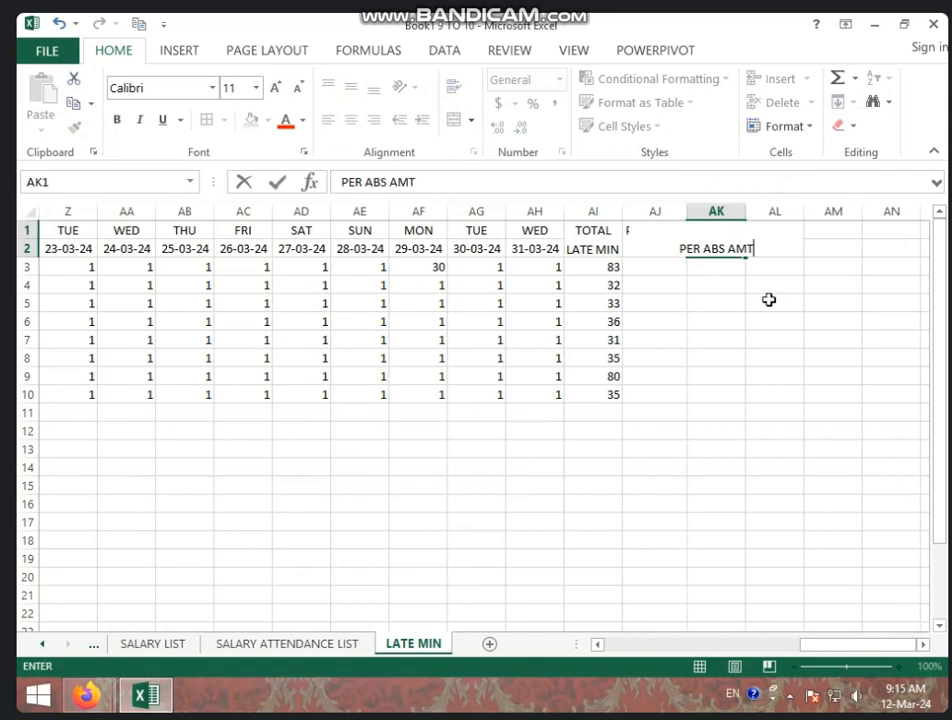
pyautogui.press('Return')
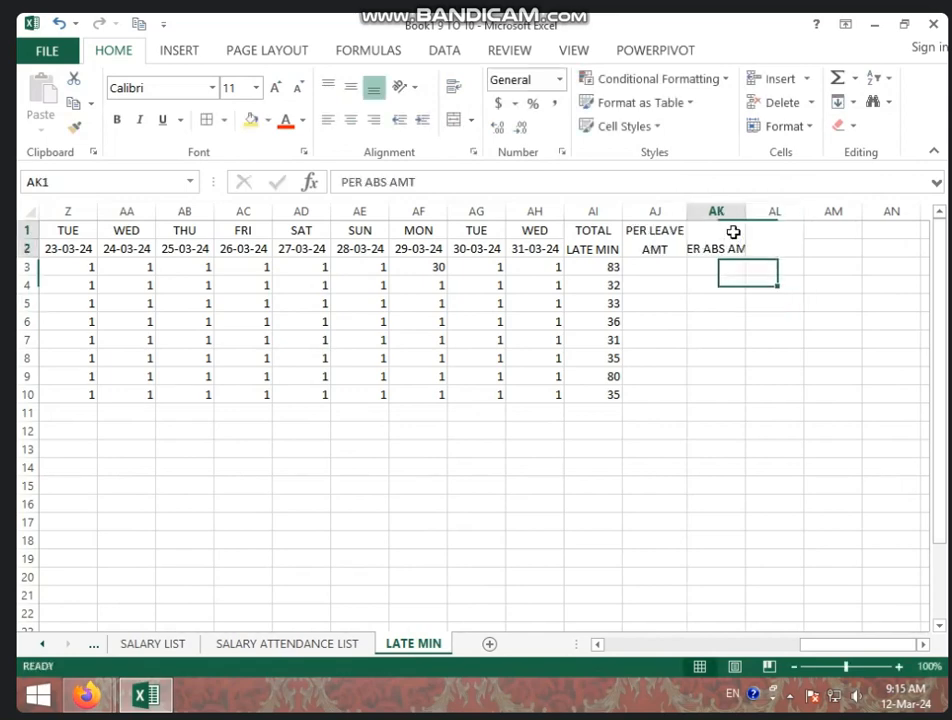
pyautogui.click(733, 232)
pyautogui.click(455, 88)
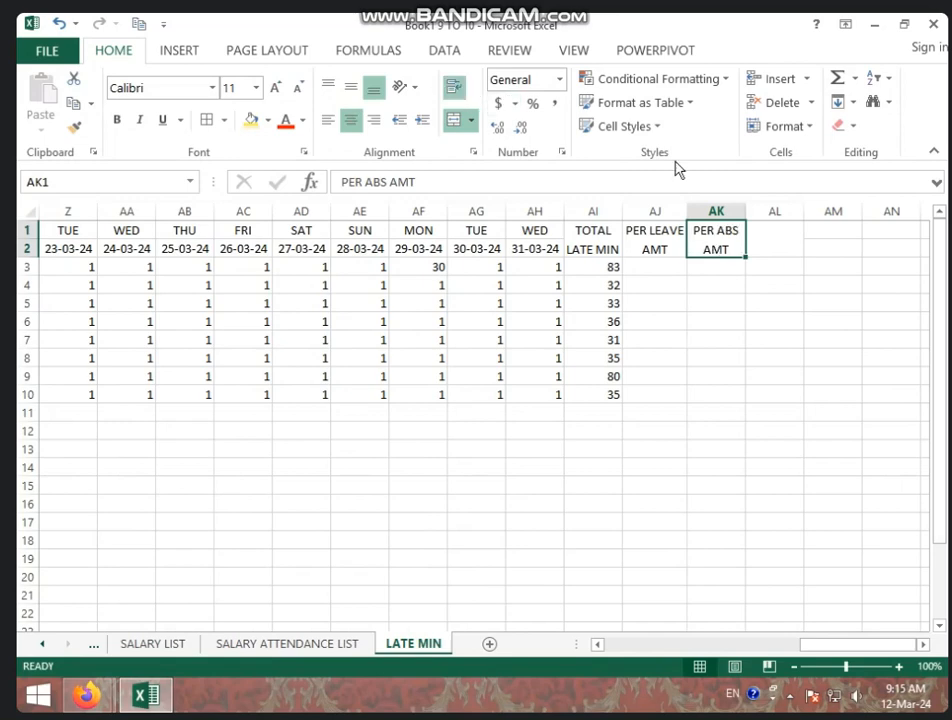
# Step: Enter the header WORK / HRS in AL1 and wrap its text
pyautogui.click(781, 238)
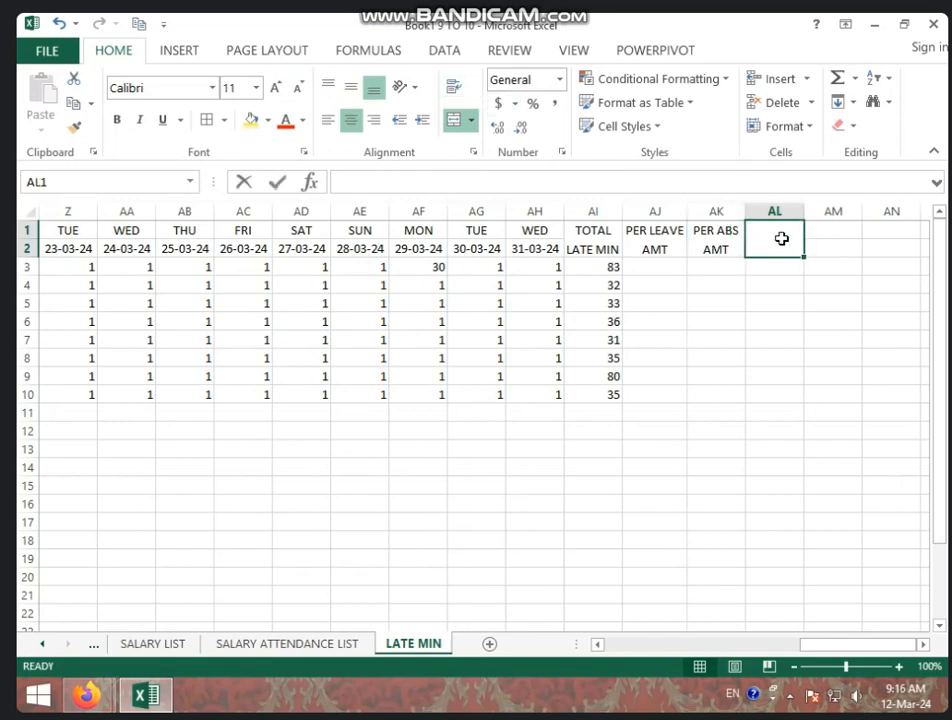
pyautogui.write('WORK')
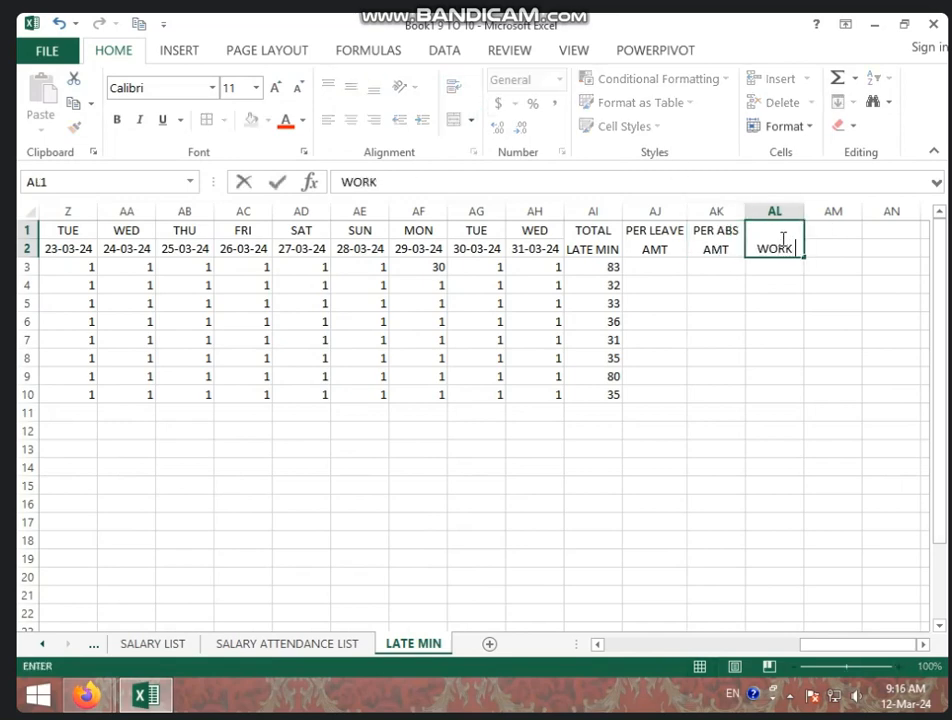
pyautogui.write(' / HRS')
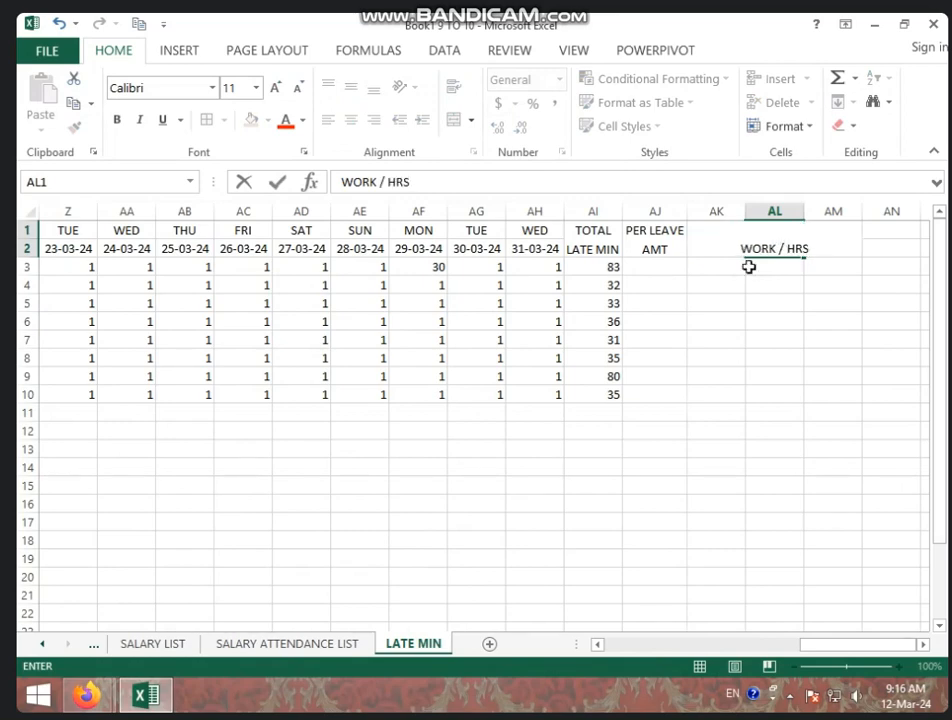
pyautogui.press('Return')
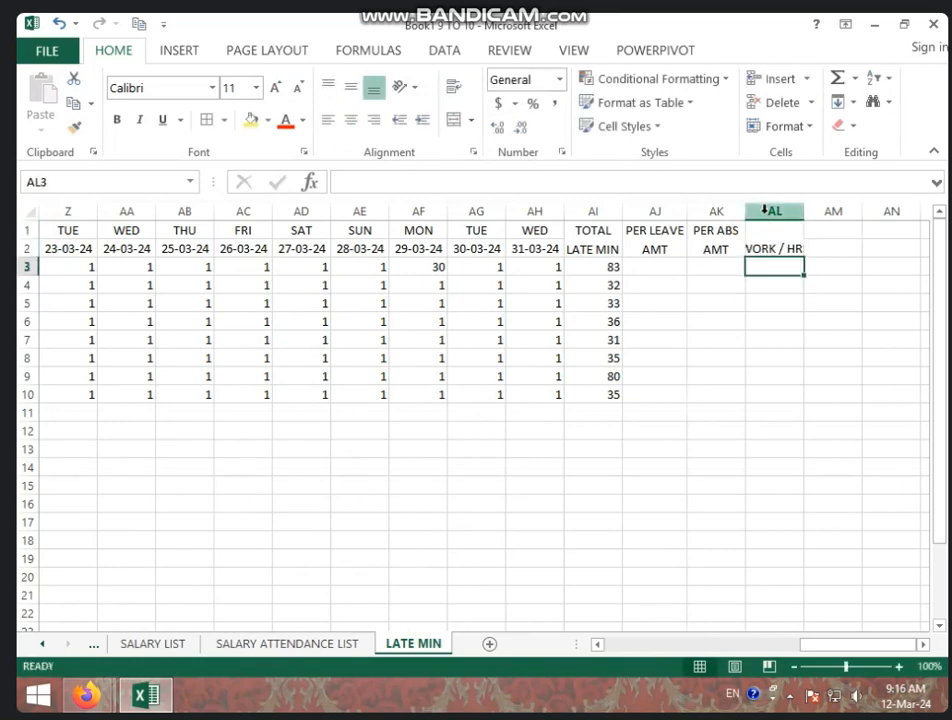
pyautogui.click(782, 247)
pyautogui.click(455, 89)
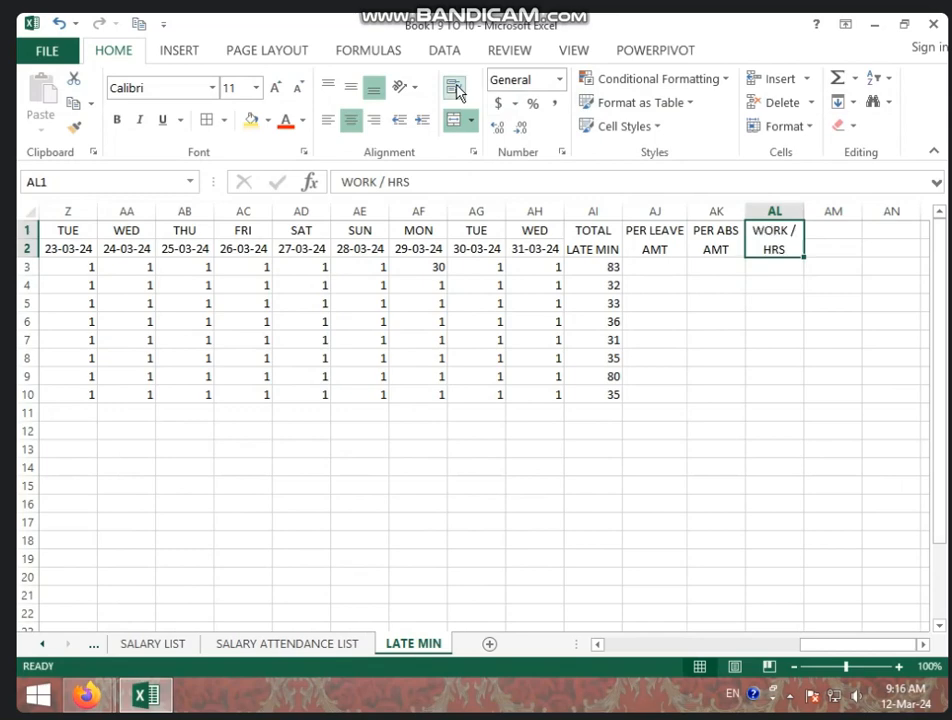
# Step: Look up the leave amount formula in F3 of SALARY LIST and return to the LATE MIN sheet
pyautogui.click(655, 267)
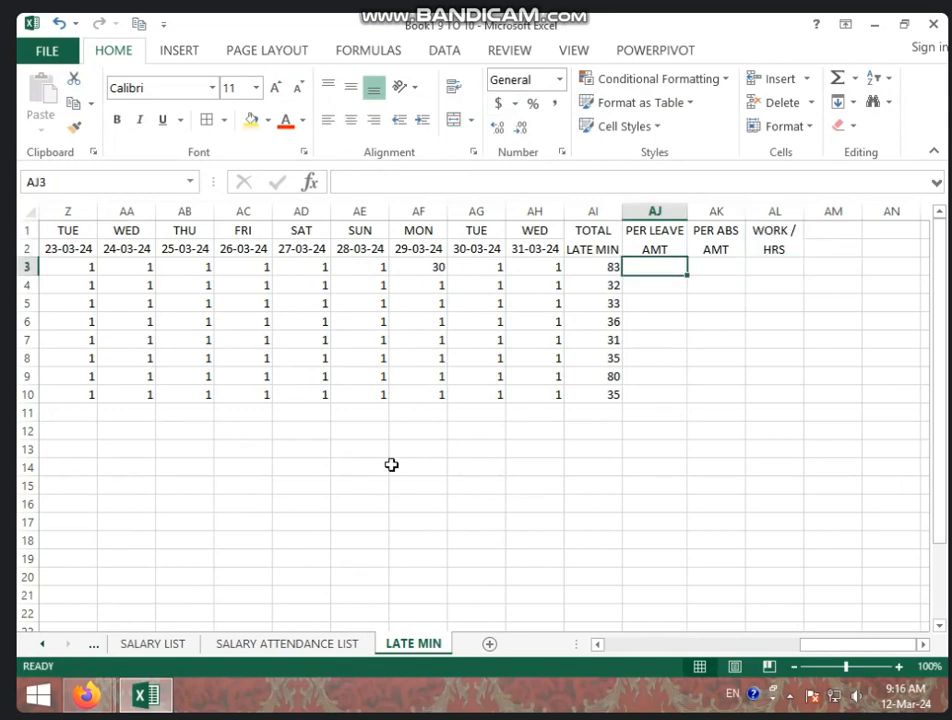
pyautogui.click(155, 644)
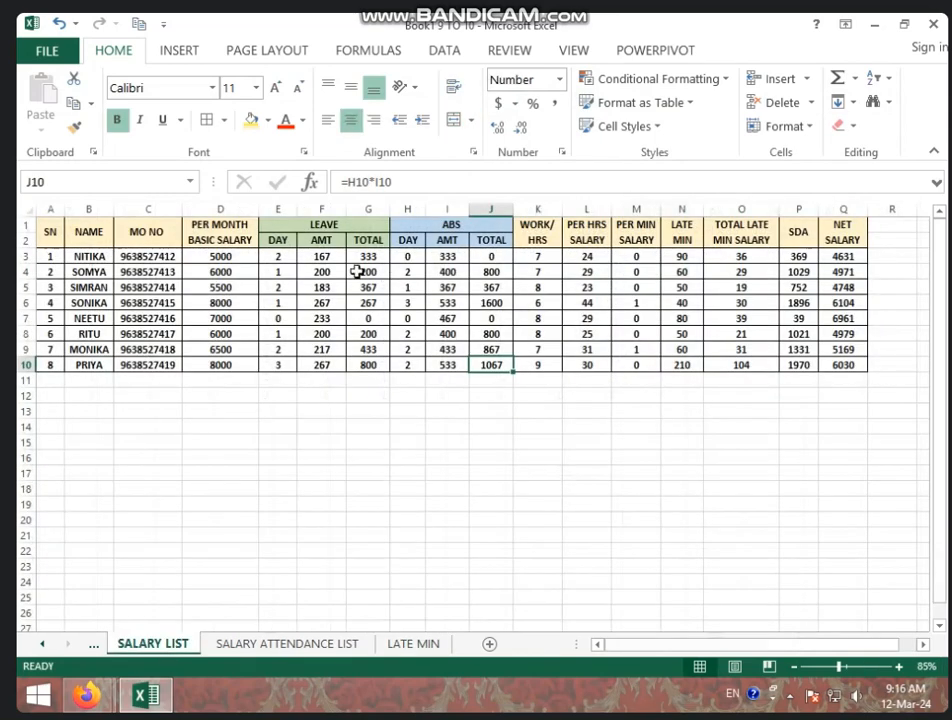
pyautogui.click(329, 254)
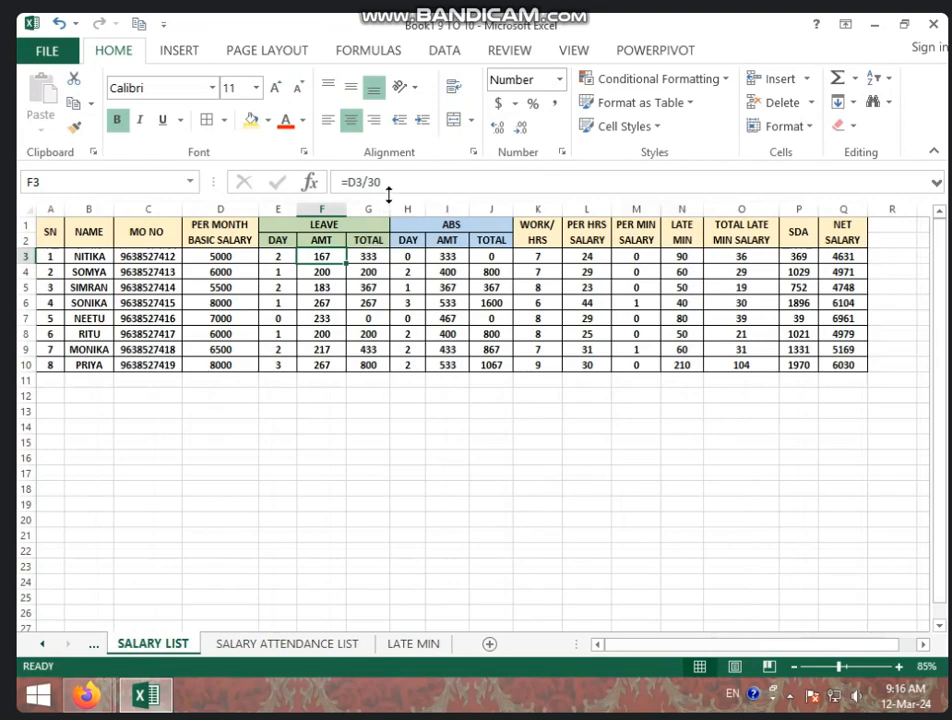
pyautogui.click(392, 644)
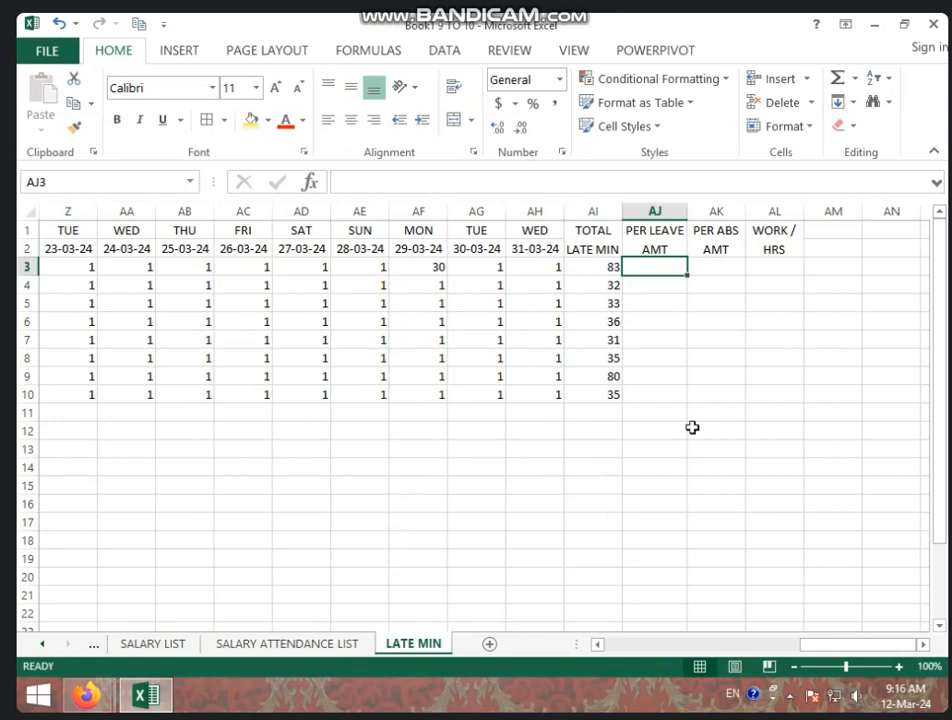
# Step: Freeze the LATE MIN sheet's panes at D3 so the header rows and the SN, NAME and PER MONTH BASIC columns stay in view
pyautogui.moveTo(896, 645); pyautogui.dragTo(700, 645)
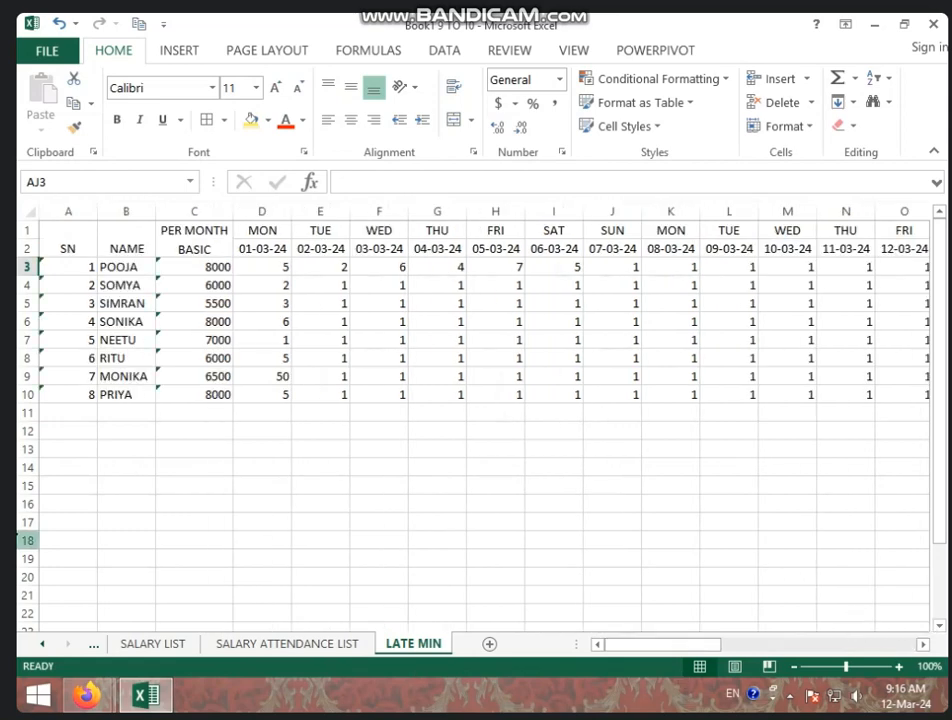
pyautogui.click(262, 268)
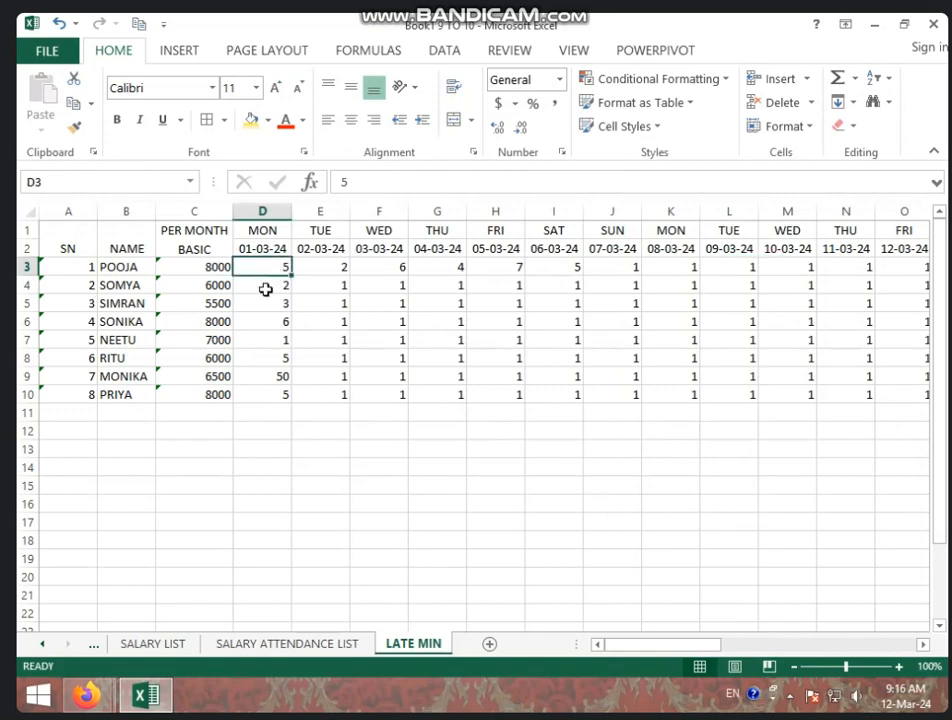
pyautogui.click(574, 52)
pyautogui.click(618, 128)
pyautogui.click(616, 155)
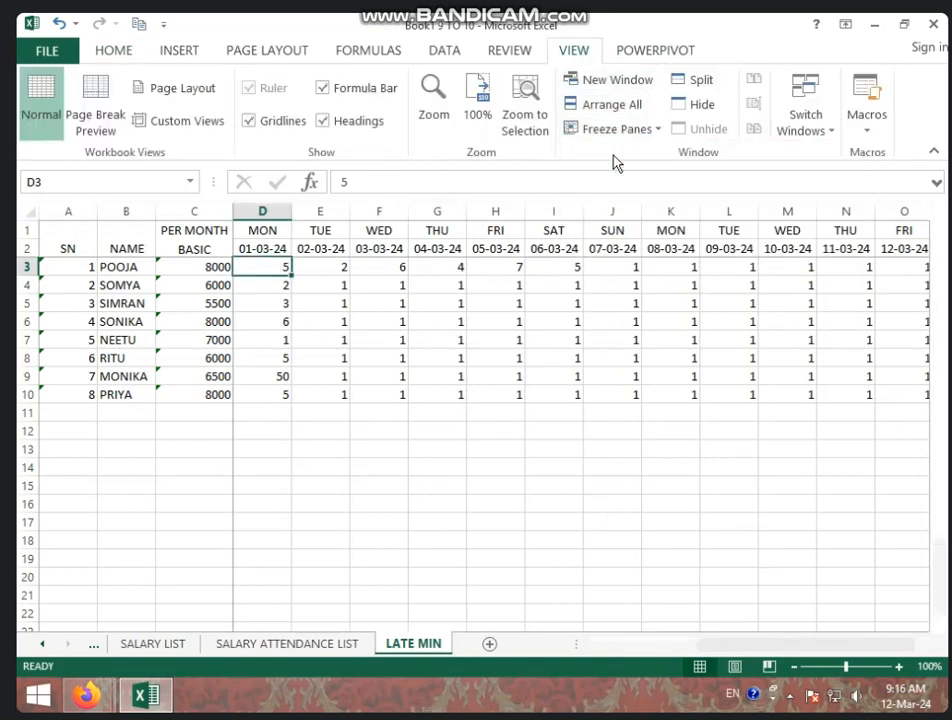
pyautogui.click(556, 360)
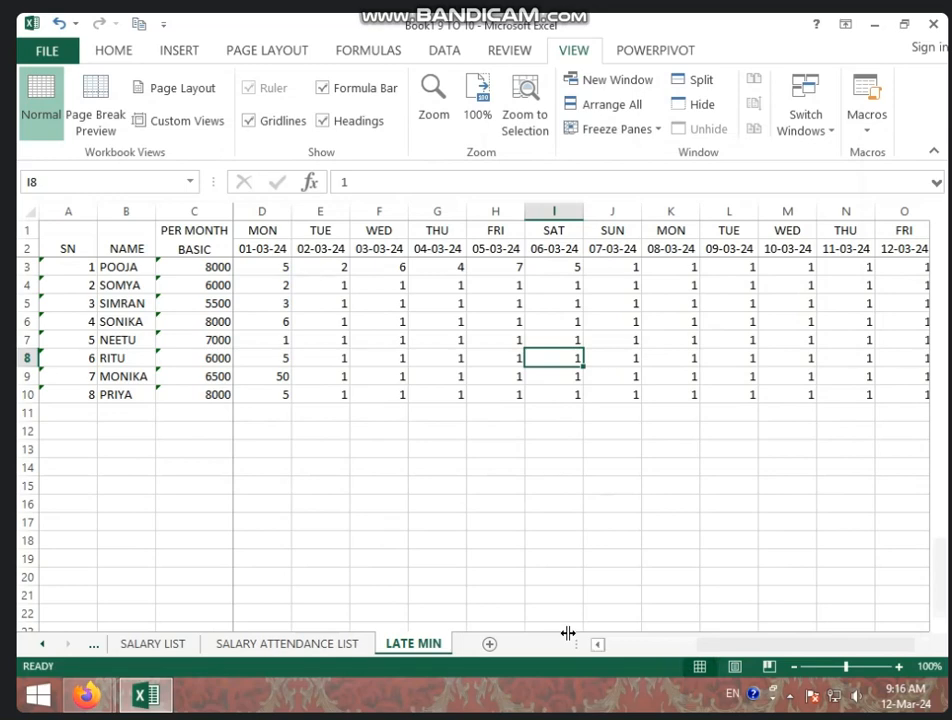
# Step: Calculate the PER LEAVE AMT column by entering =C3/31 in AJ3 and filling the formula down to AJ10
pyautogui.moveTo(652, 646); pyautogui.dragTo(888, 639)
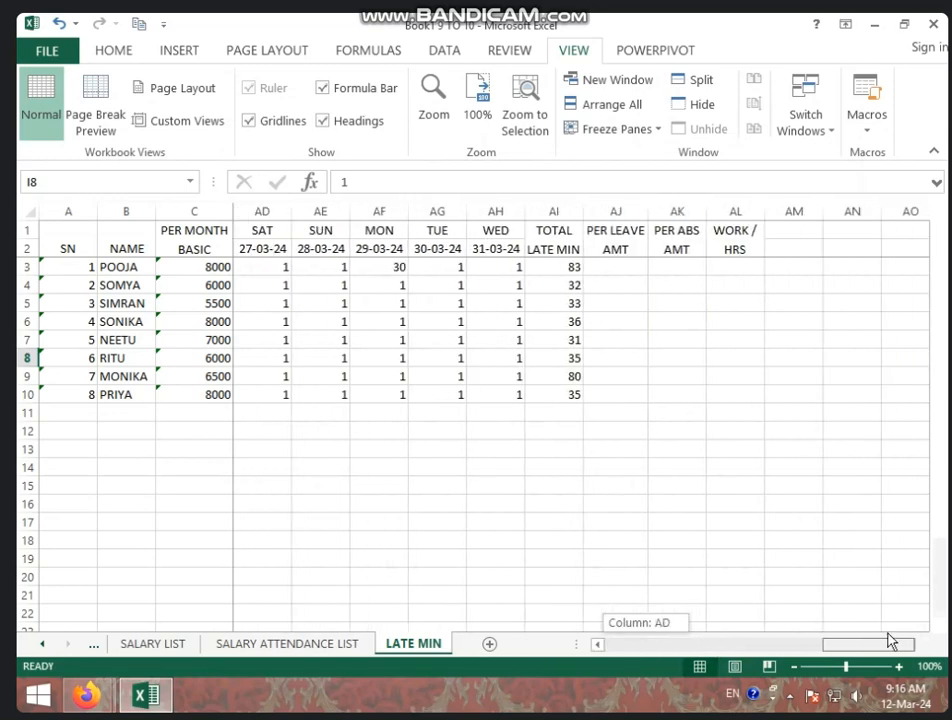
pyautogui.click(622, 269)
pyautogui.write('=')
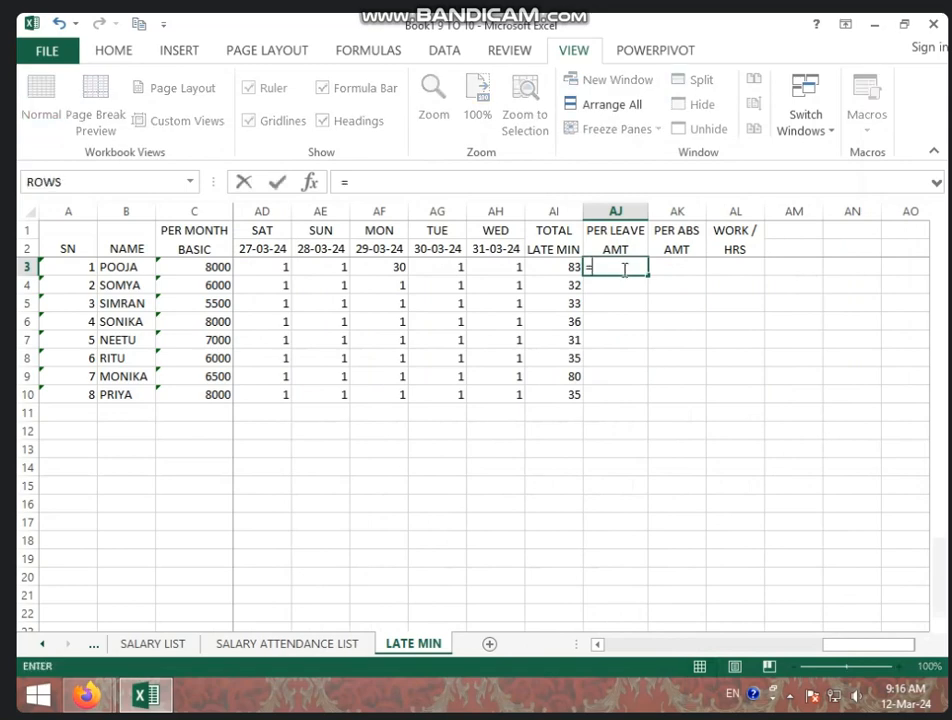
pyautogui.click(199, 267)
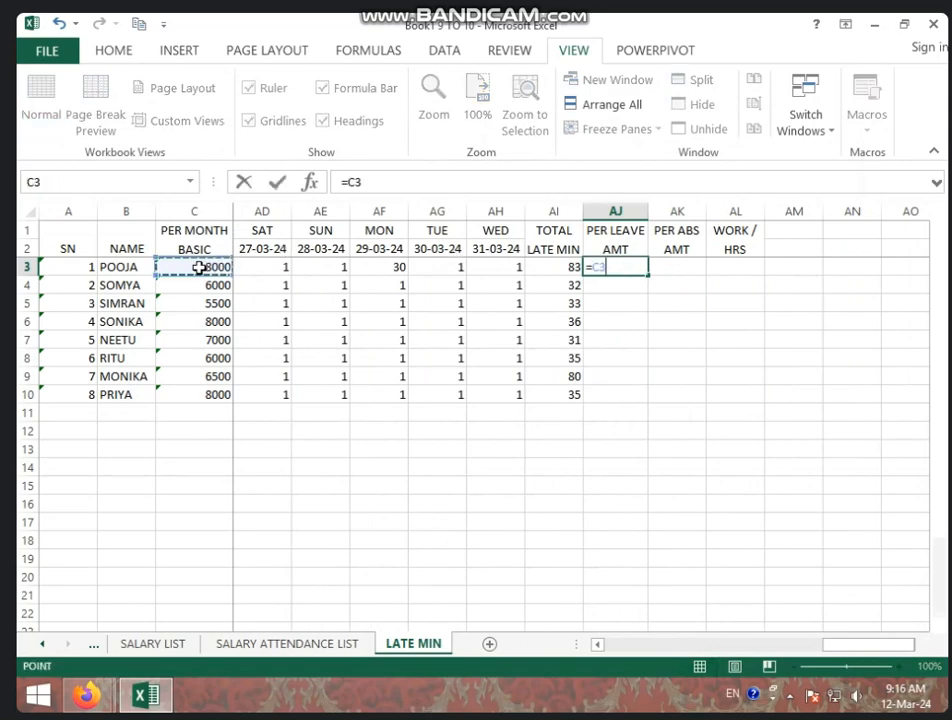
pyautogui.write('/')
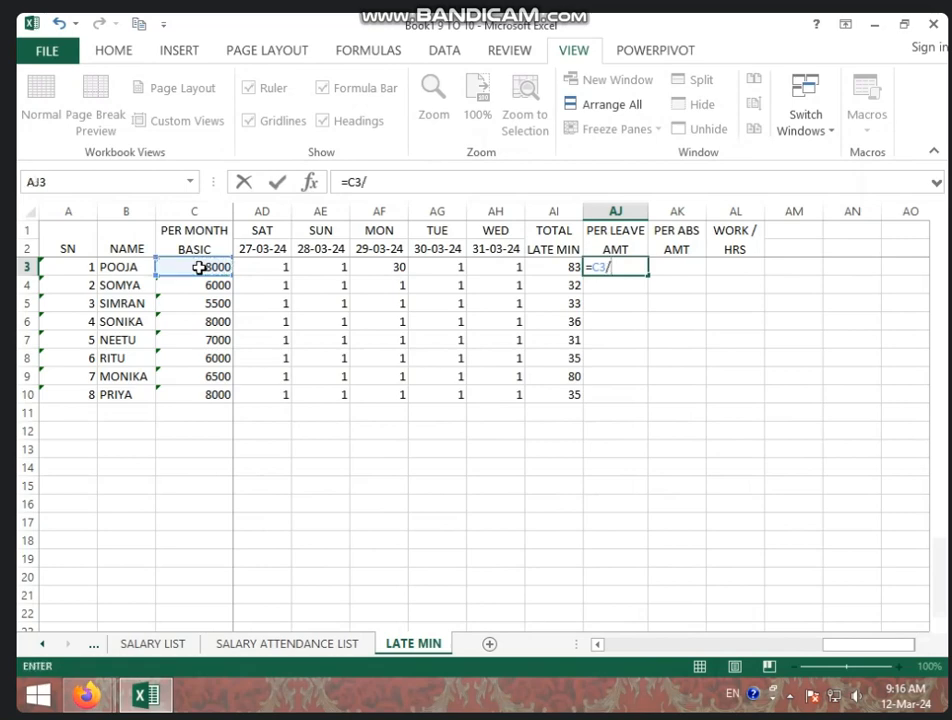
pyautogui.write('31')
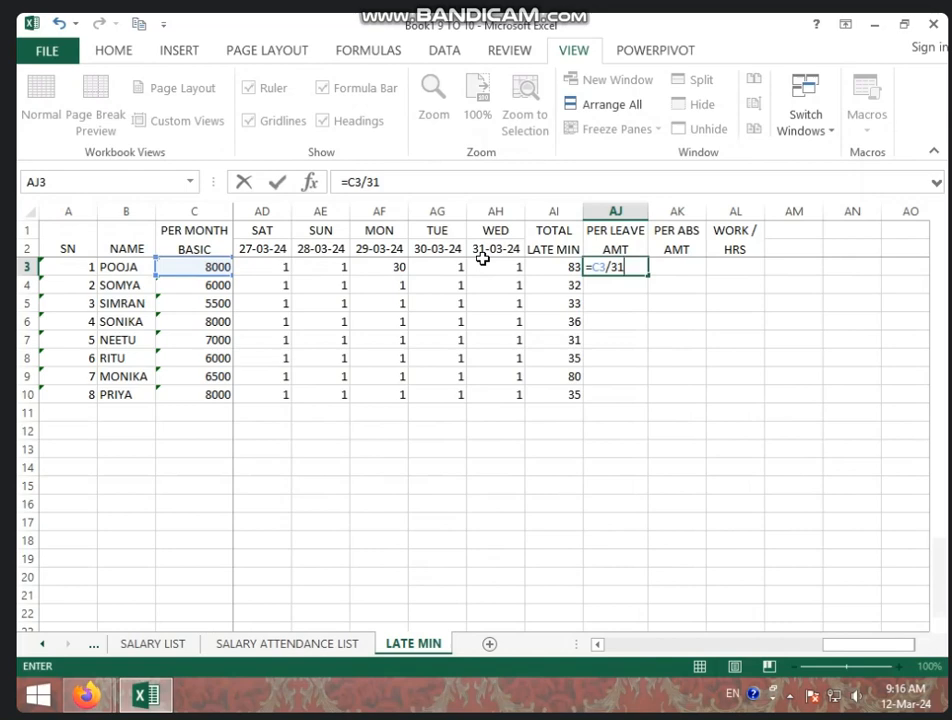
pyautogui.press('Return')
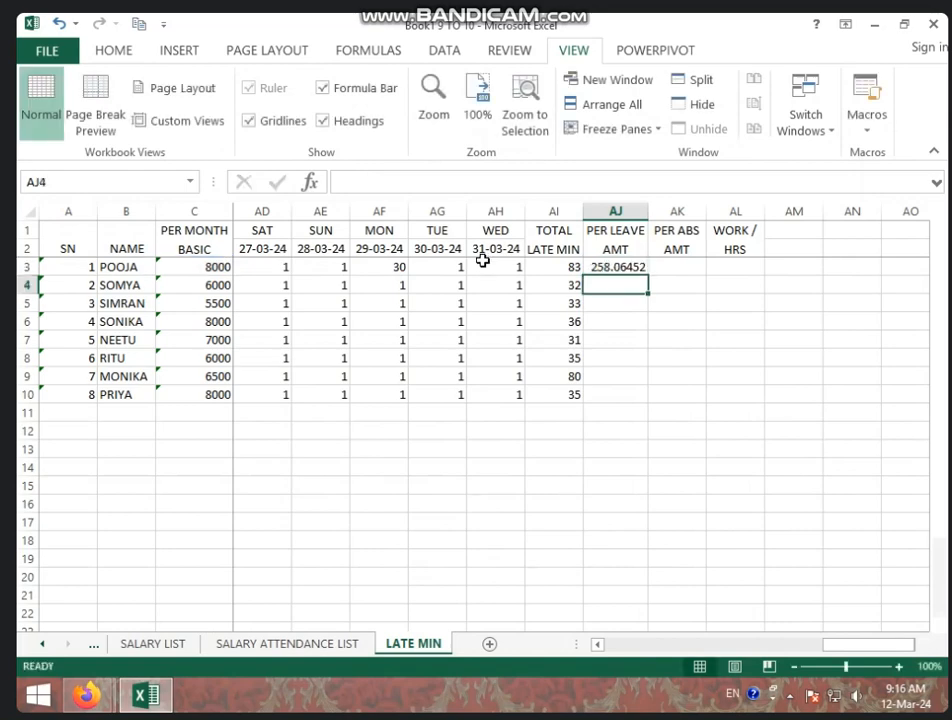
pyautogui.click(610, 267)
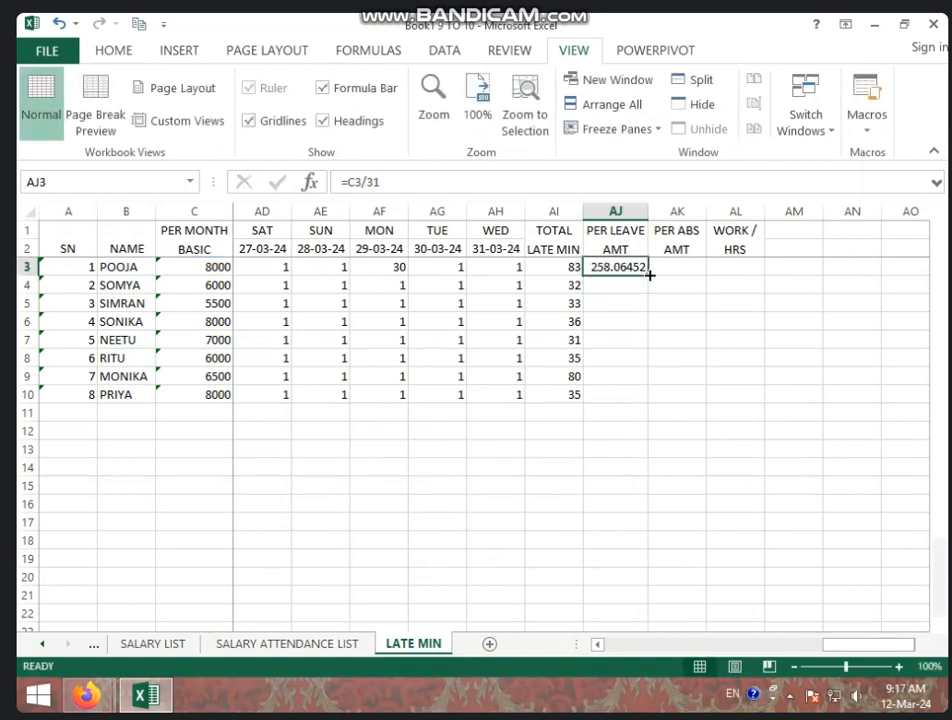
pyautogui.moveTo(650, 275); pyautogui.dragTo(642, 400)
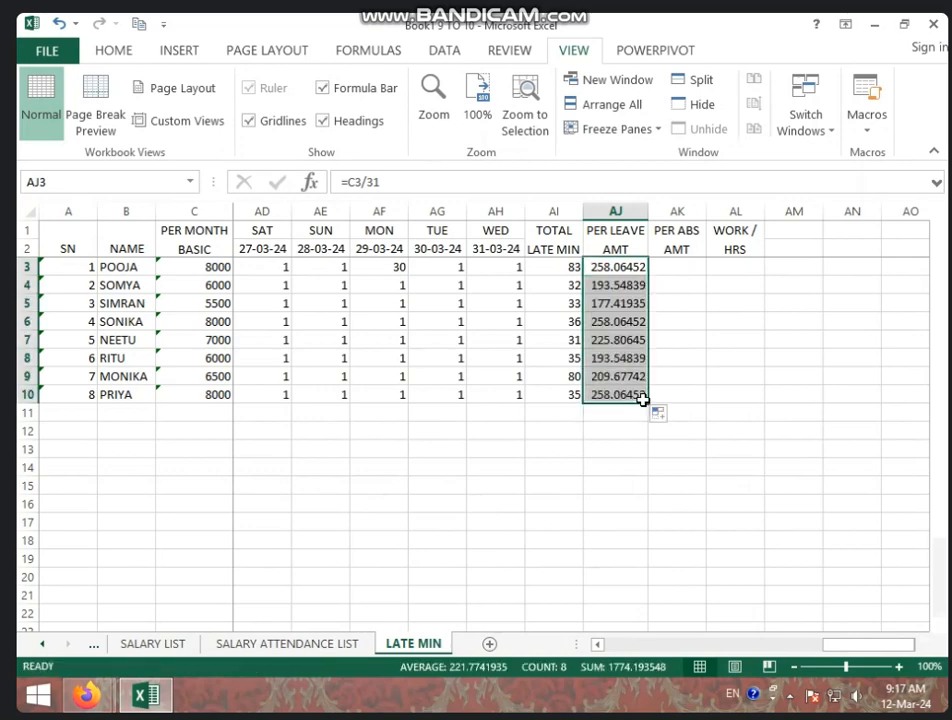
# Step: Format the PER LEAVE AMT values in AJ3:AJ10 with no decimal places and center them
pyautogui.click(114, 50)
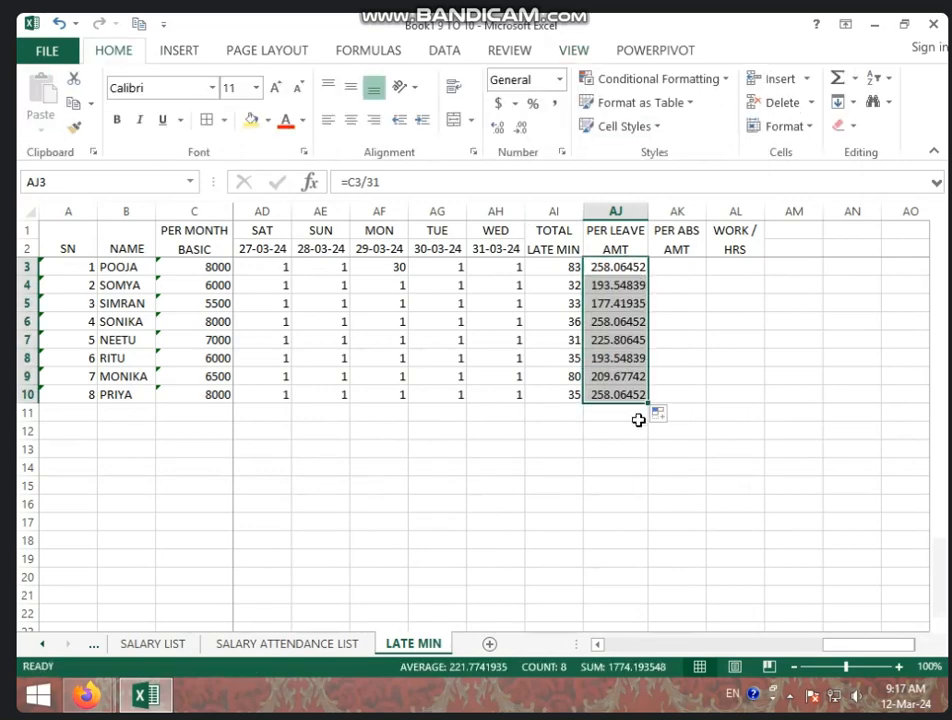
pyautogui.click(522, 130)
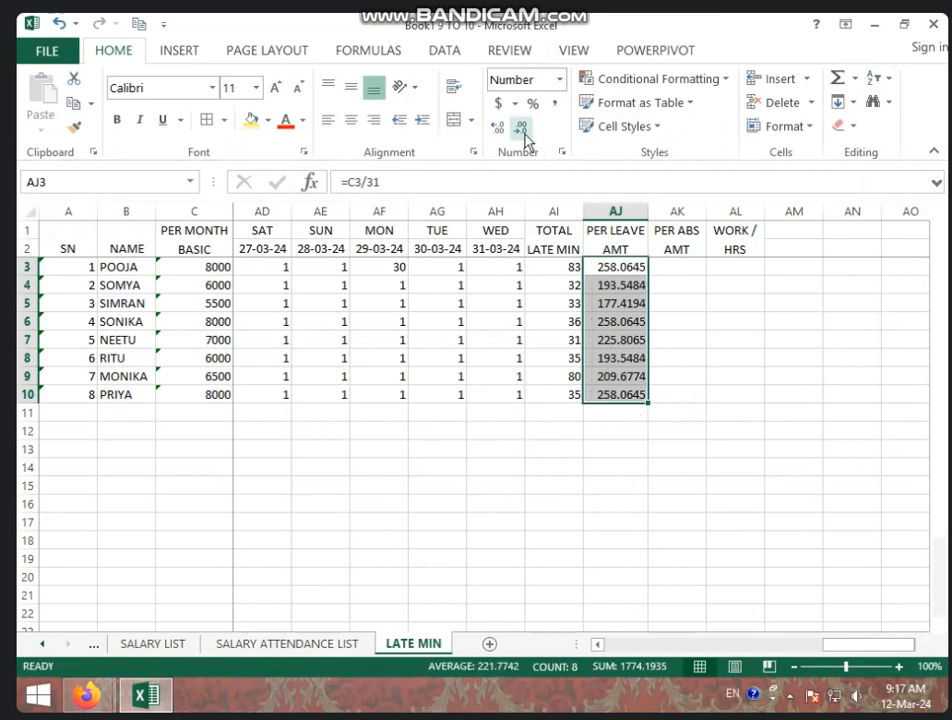
pyautogui.click(522, 130)
pyautogui.click(522, 130)
pyautogui.click(522, 130)
pyautogui.click(522, 130)
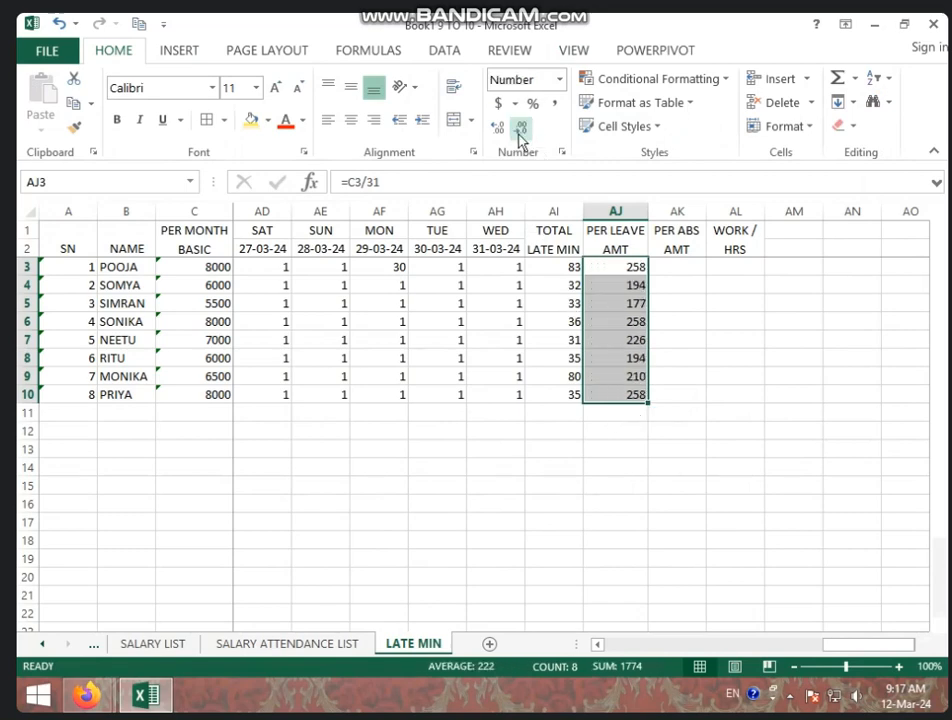
pyautogui.click(354, 121)
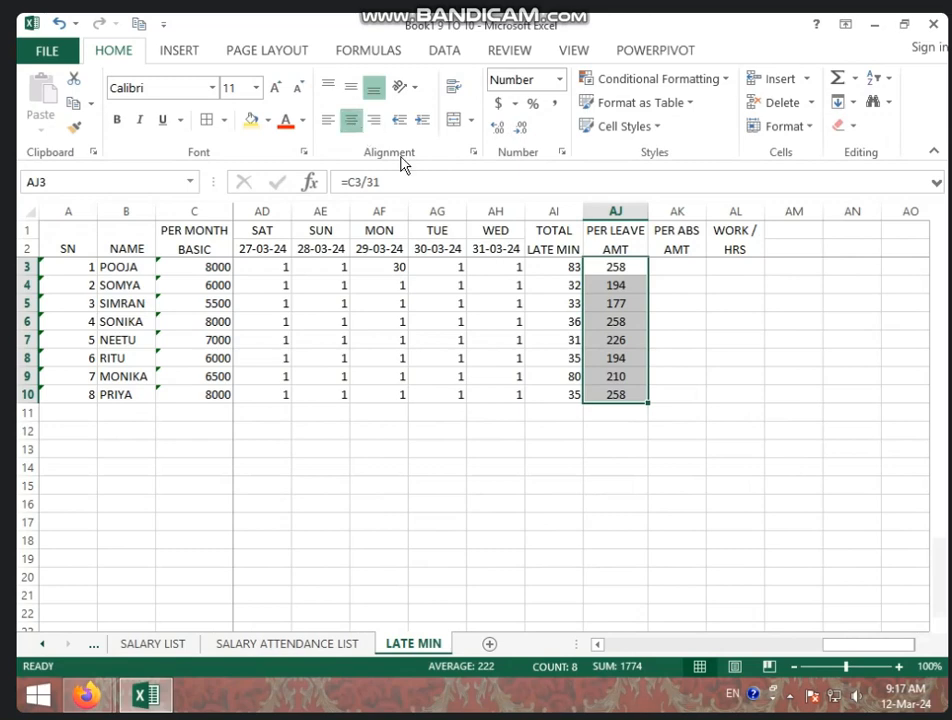
# Step: Calculate the PER ABS AMT column by entering =C3/31*2 in AK3 and filling the formula down to AK10
pyautogui.click(676, 264)
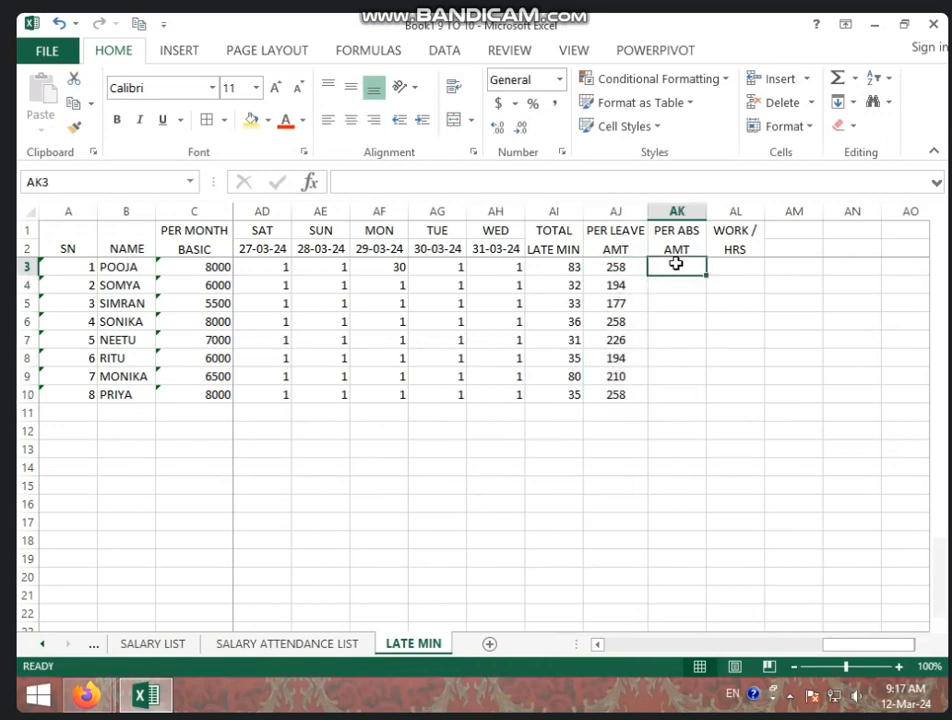
pyautogui.write('=')
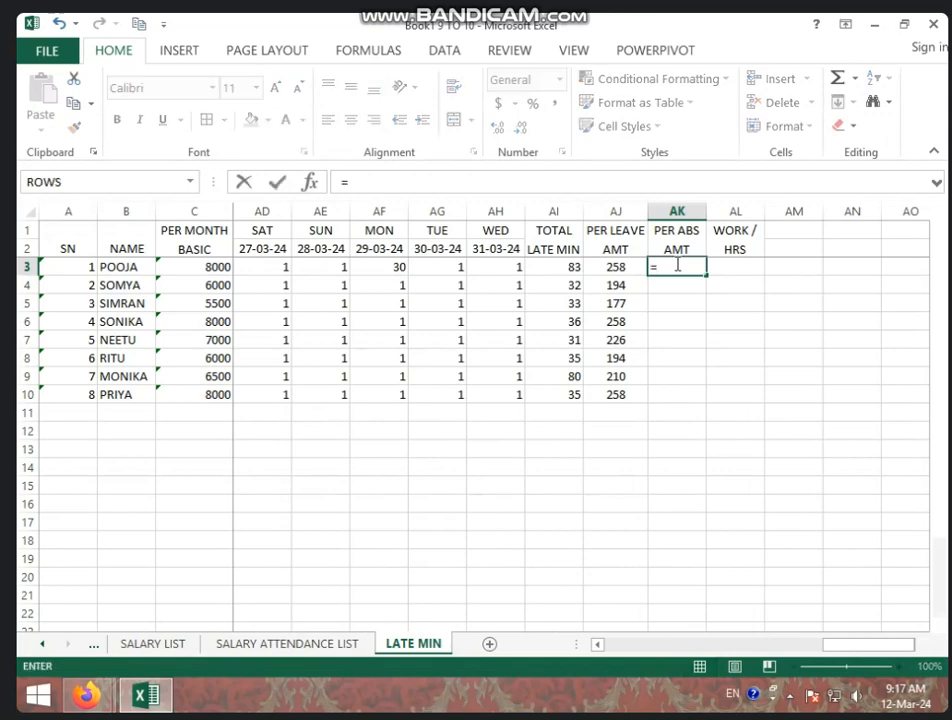
pyautogui.click(220, 263)
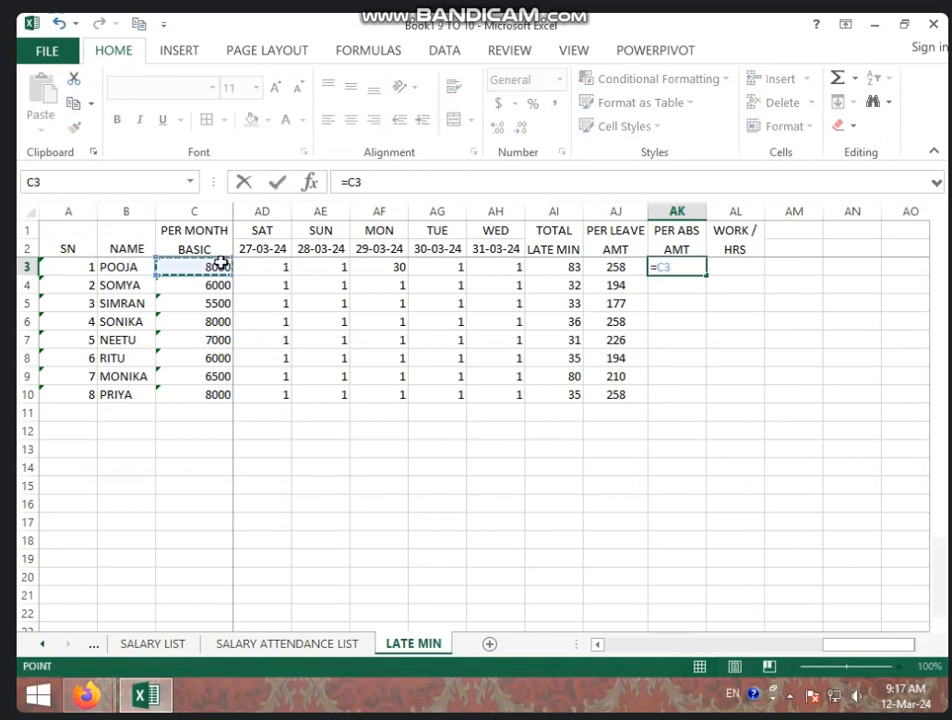
pyautogui.write('/31*')
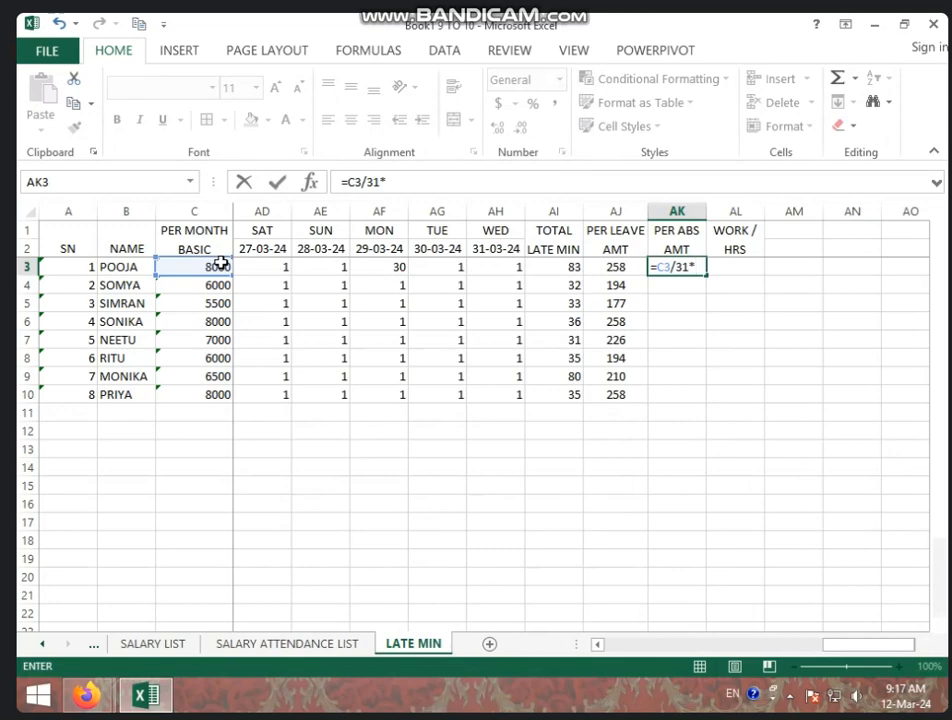
pyautogui.write('2')
pyautogui.press('Return')
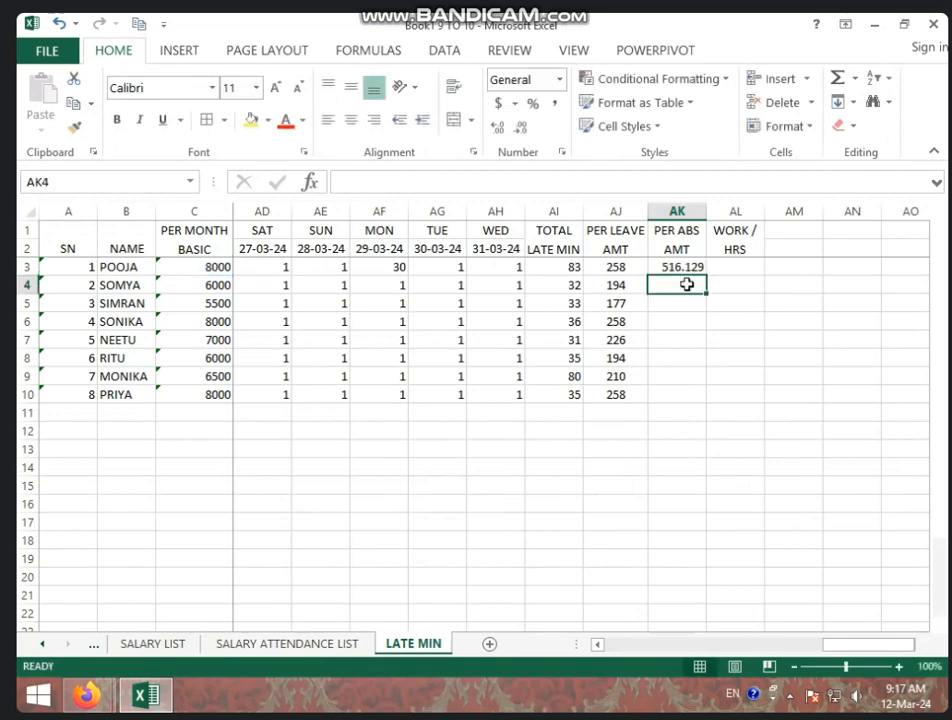
pyautogui.click(697, 262)
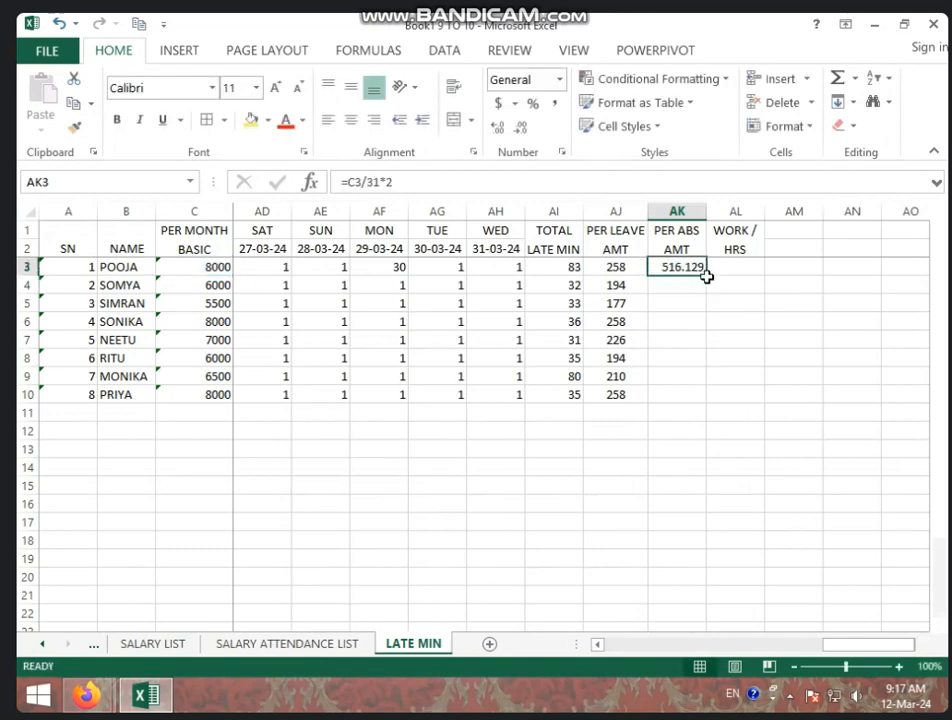
pyautogui.moveTo(706, 276); pyautogui.dragTo(701, 405)
# Step: Reduce the decimal places of the PER ABS AMT values in AK3:AK10
pyautogui.click(521, 131)
pyautogui.click(521, 131)
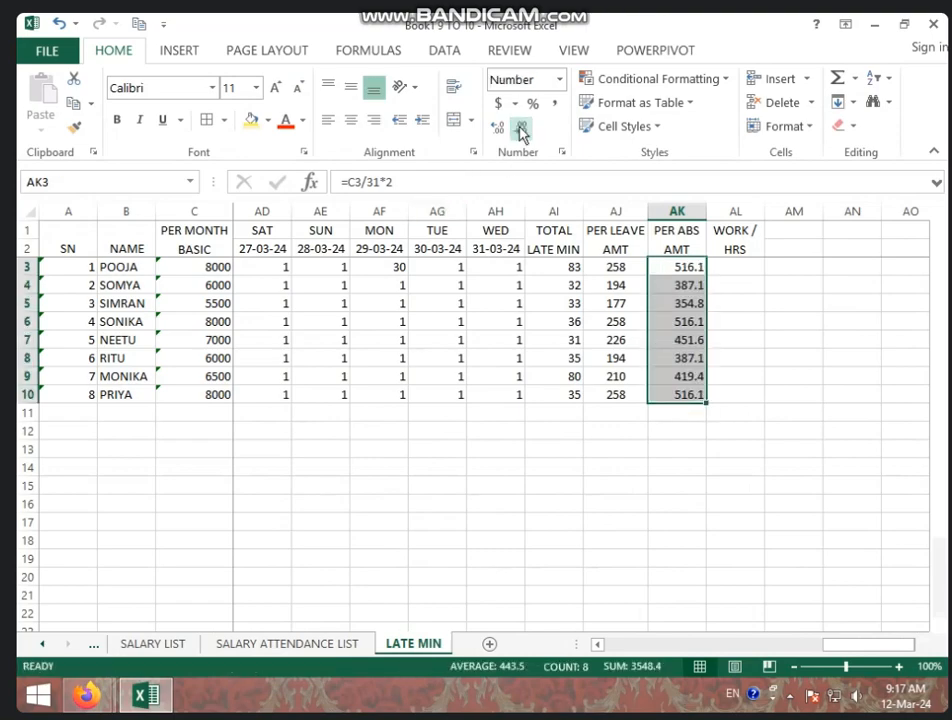